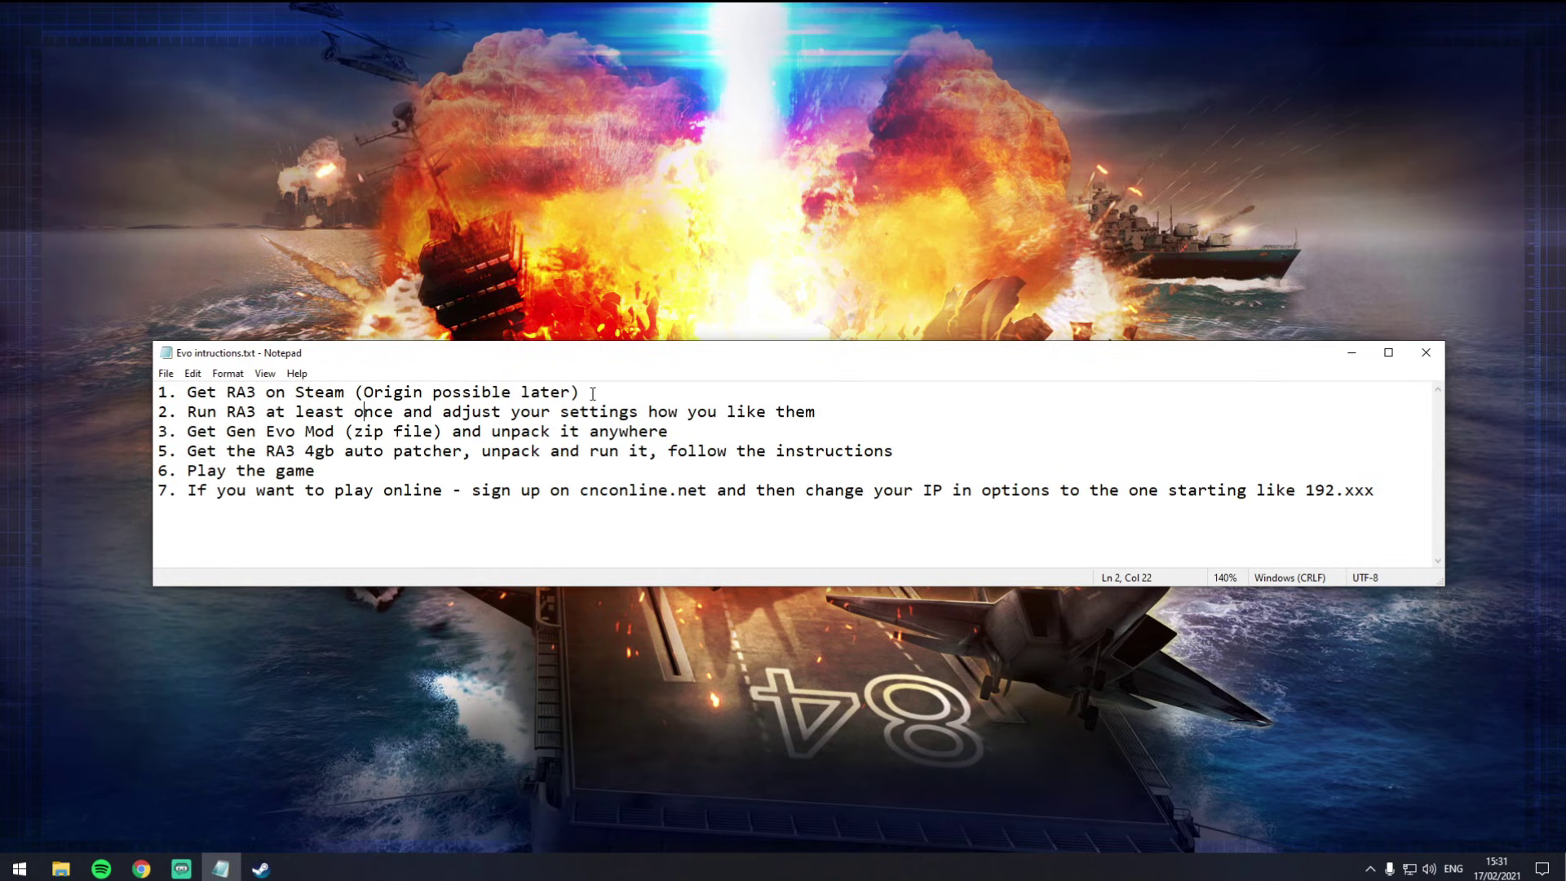
# - Review step 1 of the instructions, noting Steam and the possible later use of Origin
pyautogui.moveTo(592, 394); pyautogui.dragTo(176, 393)
pyautogui.click(327, 411)
pyautogui.moveTo(350, 393); pyautogui.dragTo(297, 392)
pyautogui.moveTo(576, 392)
pyautogui.mouseDown()
pyautogui.moveTo(365, 392)
pyautogui.moveTo(595, 396)
pyautogui.mouseUp()
pyautogui.click(326, 778)
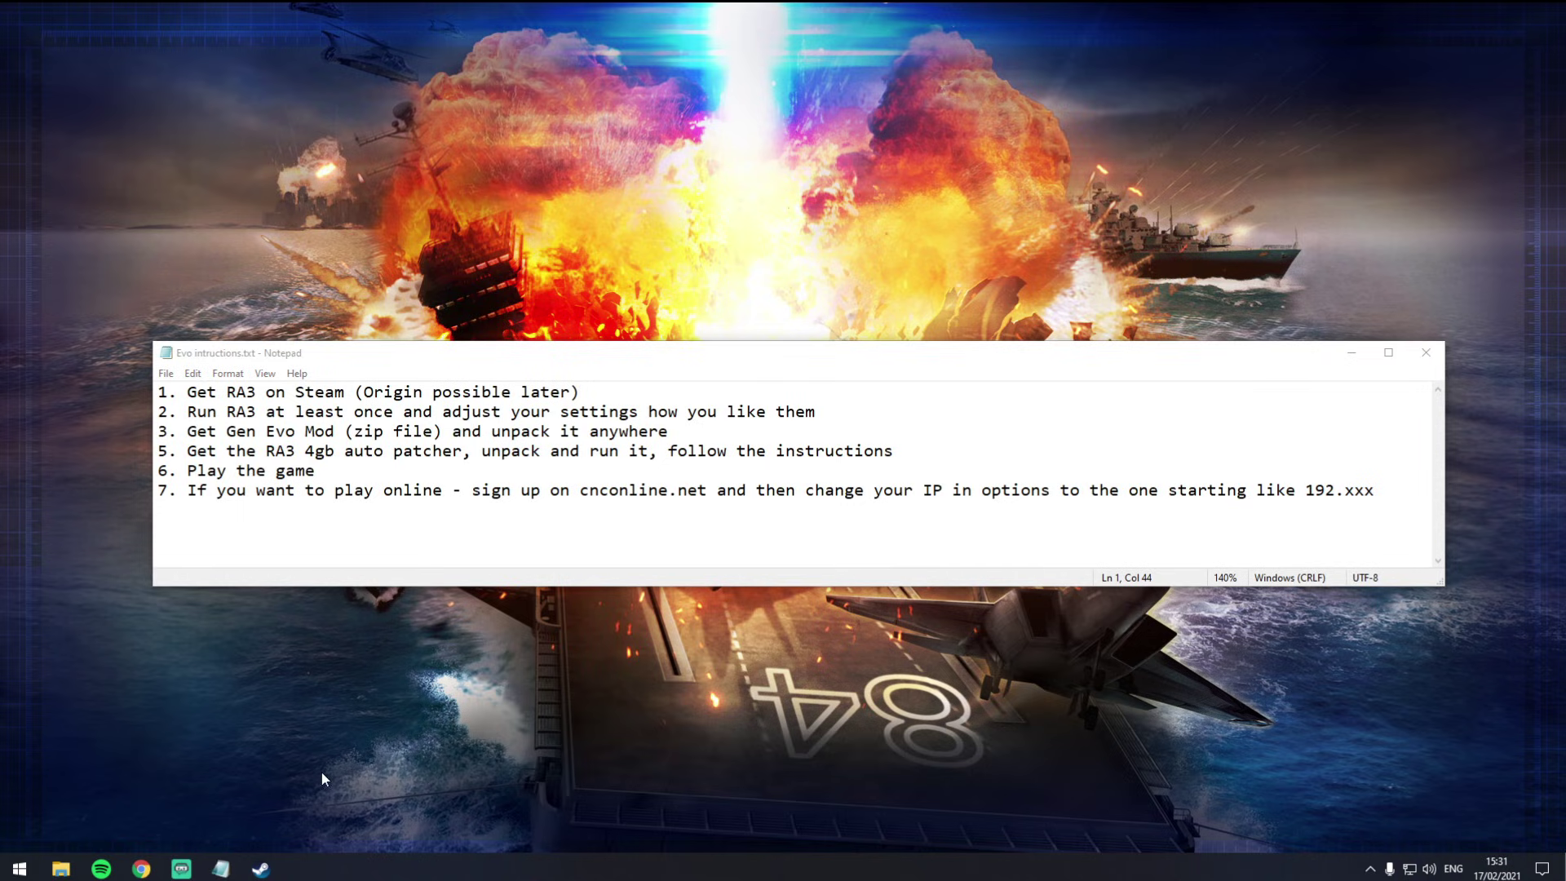
# - Bring up Steam maximized and search the store for 'red alert 3'
pyautogui.click(269, 869)
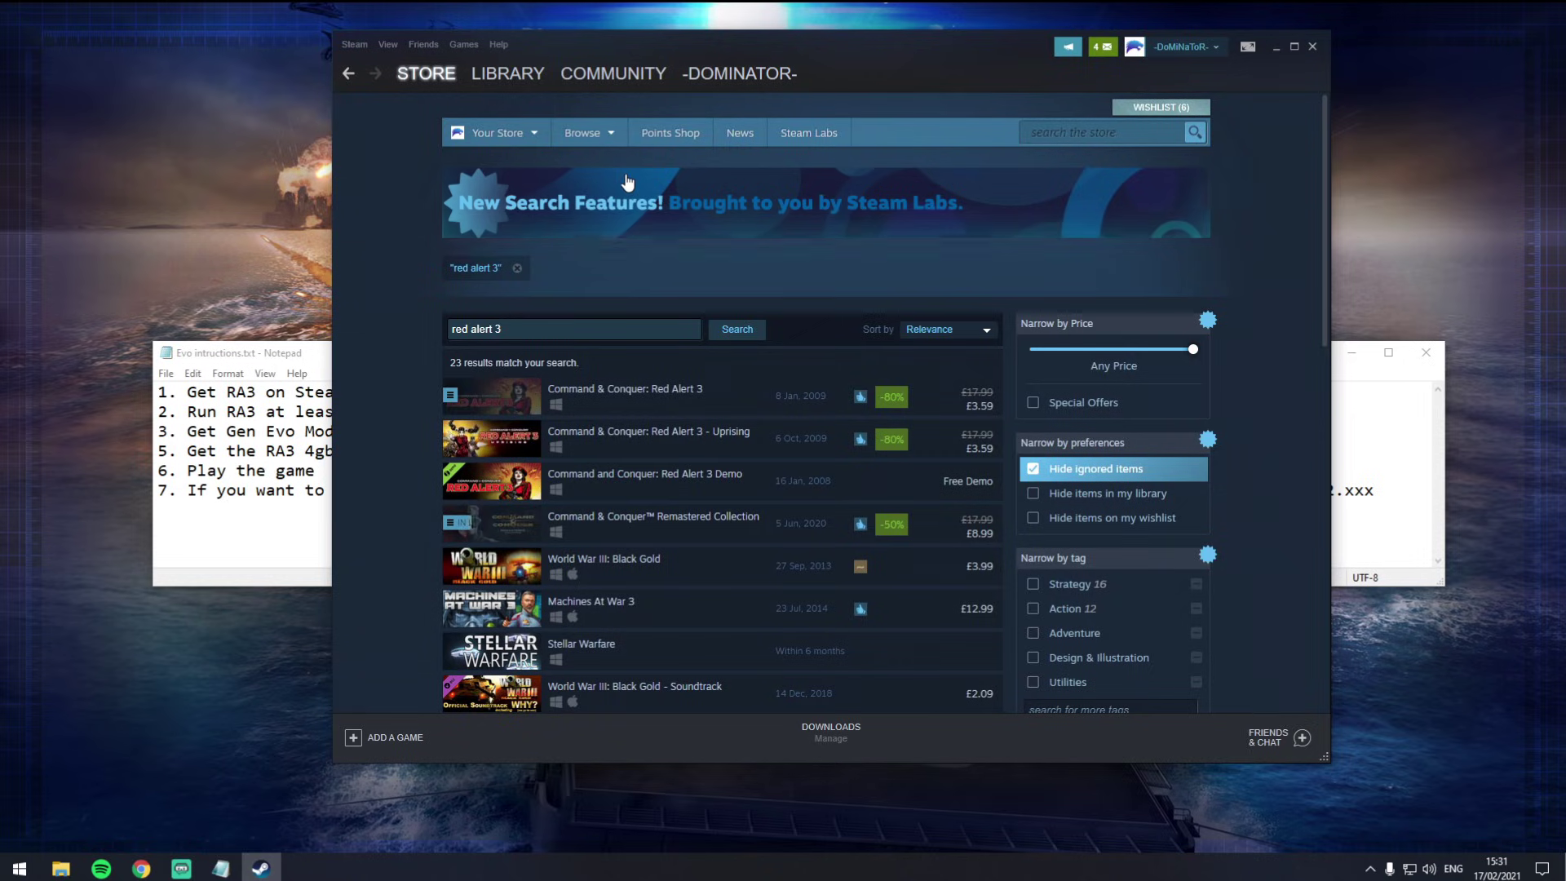
pyautogui.moveTo(760, 46); pyautogui.dragTo(736, 1)
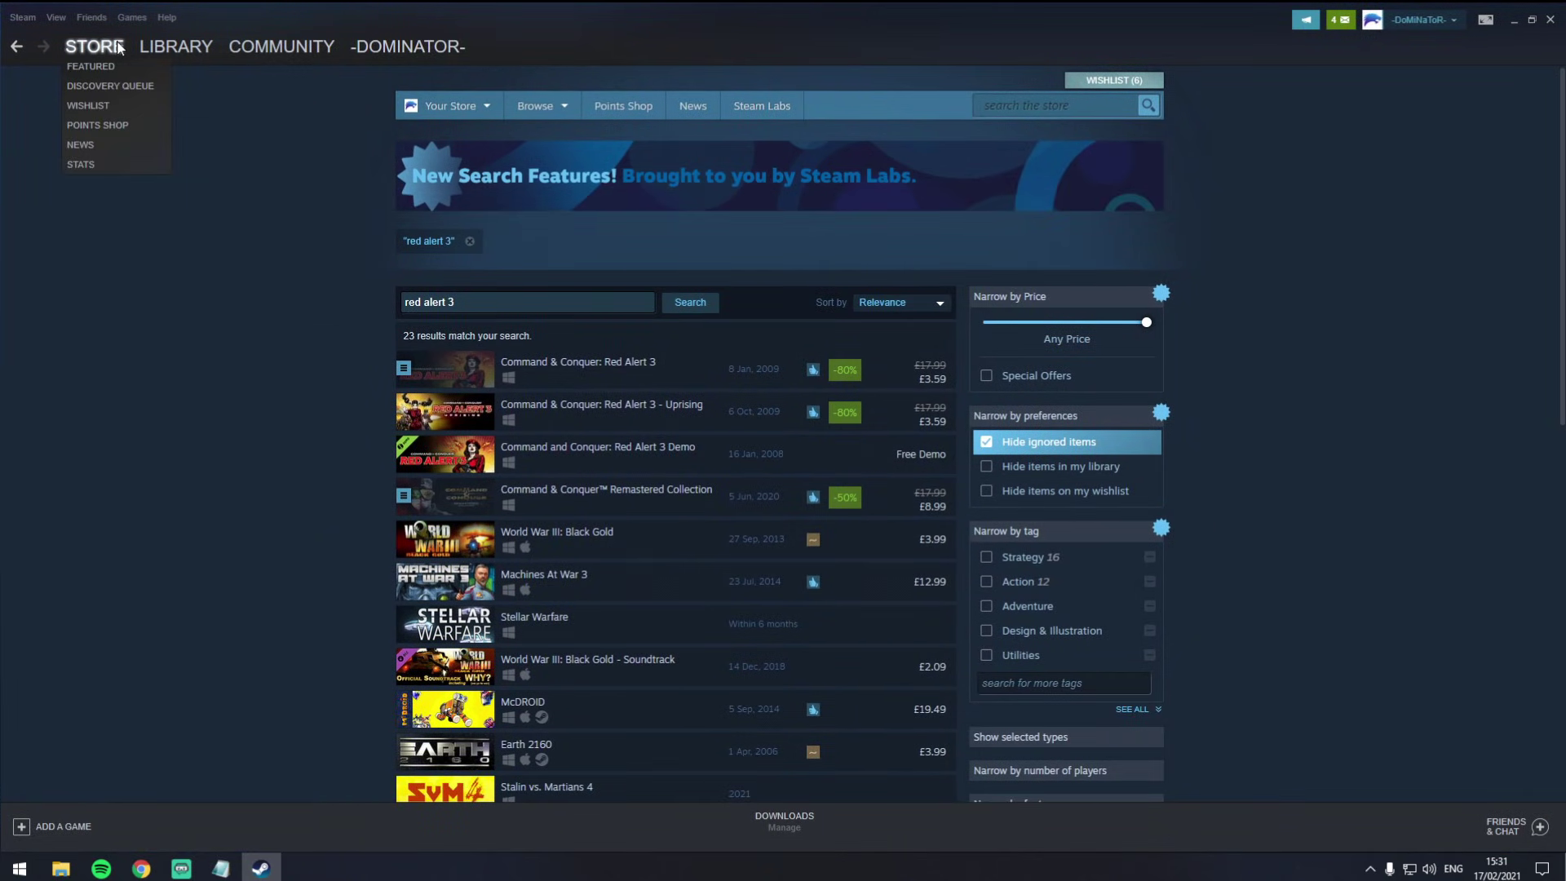
pyautogui.moveTo(94, 55)
pyautogui.click(1052, 106)
pyautogui.write('redaler')
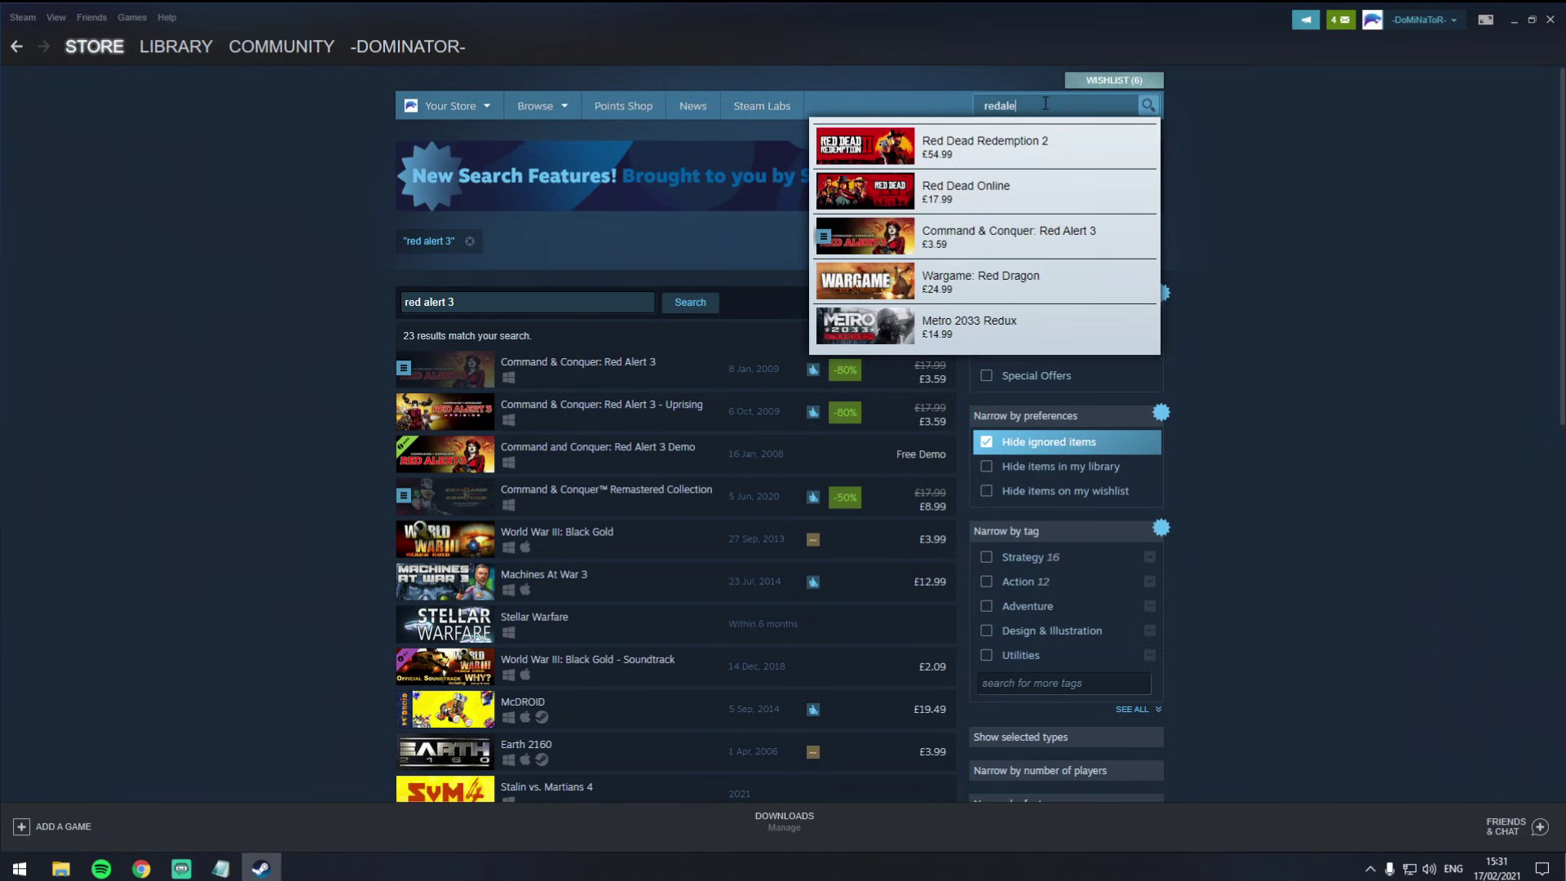
pyautogui.press('BackSpace')
pyautogui.press('BackSpace')
pyautogui.press('BackSpace')
pyautogui.press('BackSpace')
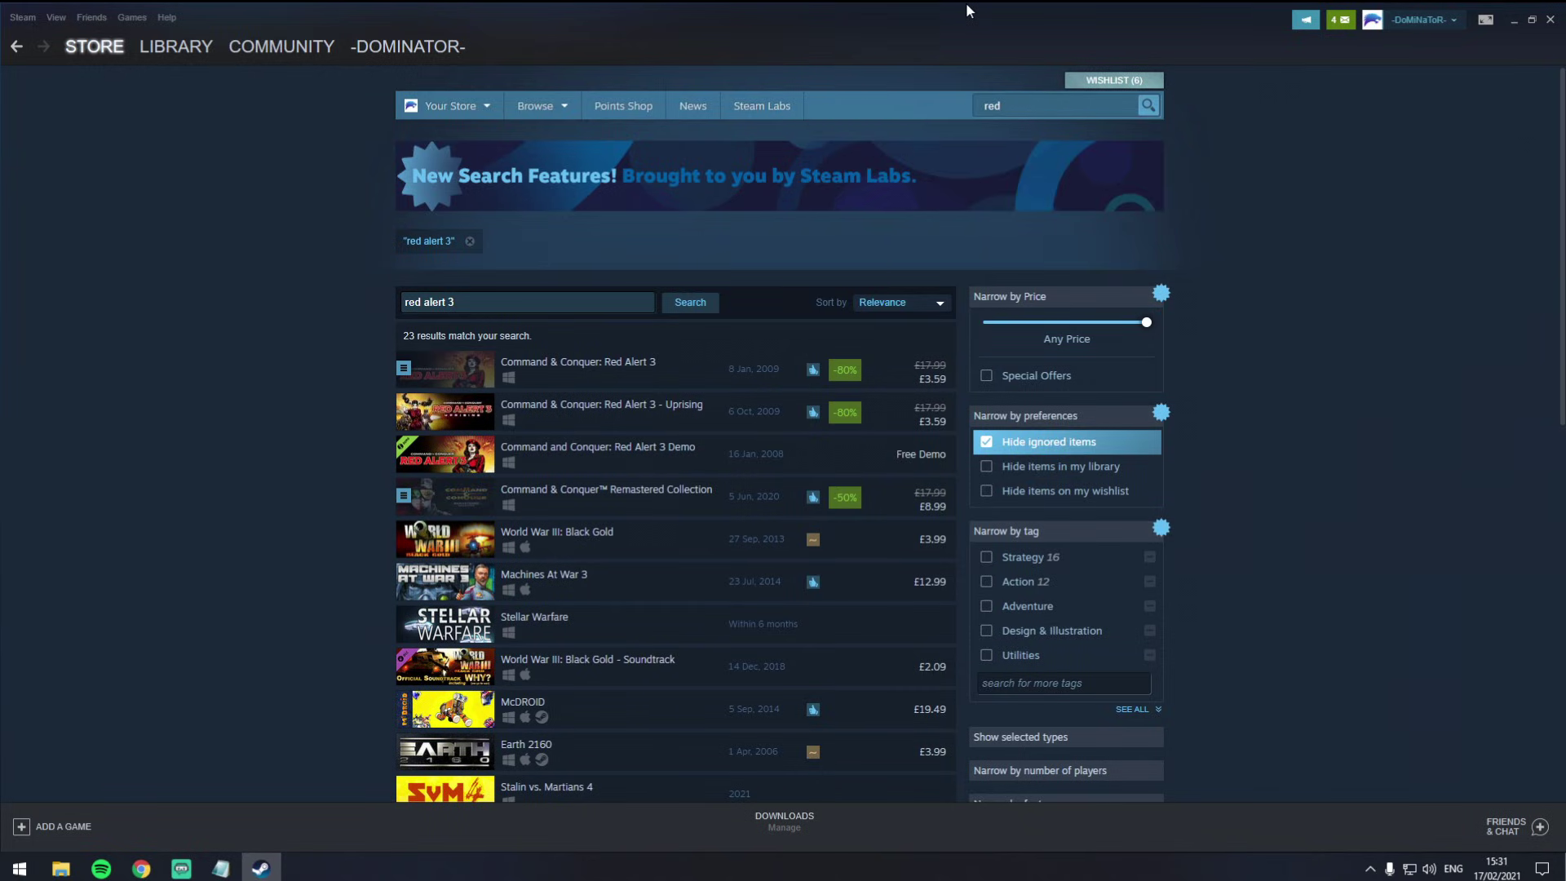
pyautogui.write('alert 3')
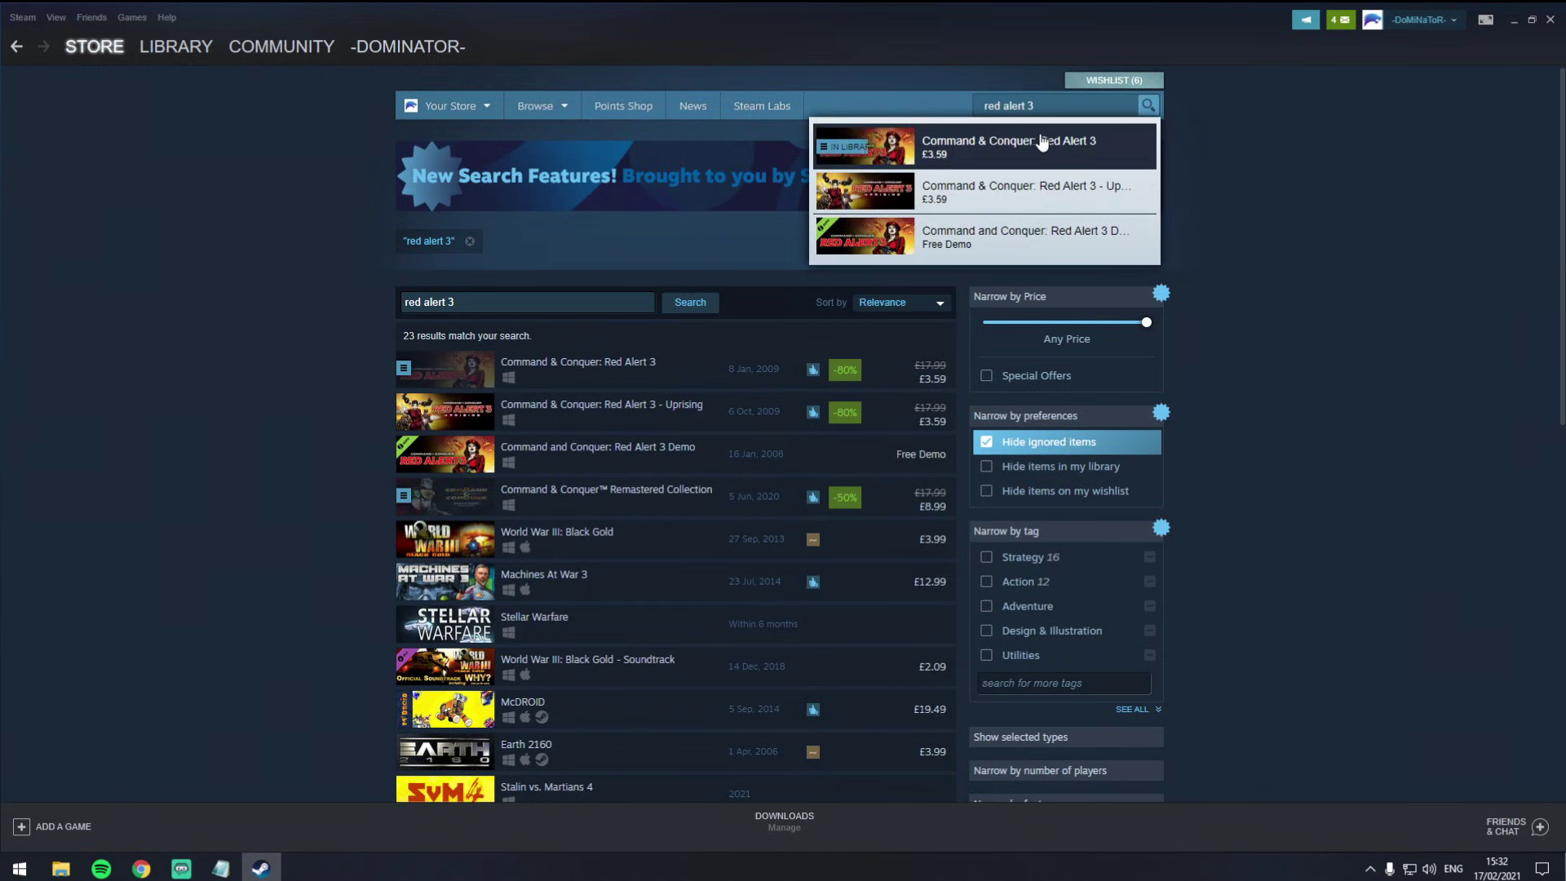
pyautogui.click(1407, 204)
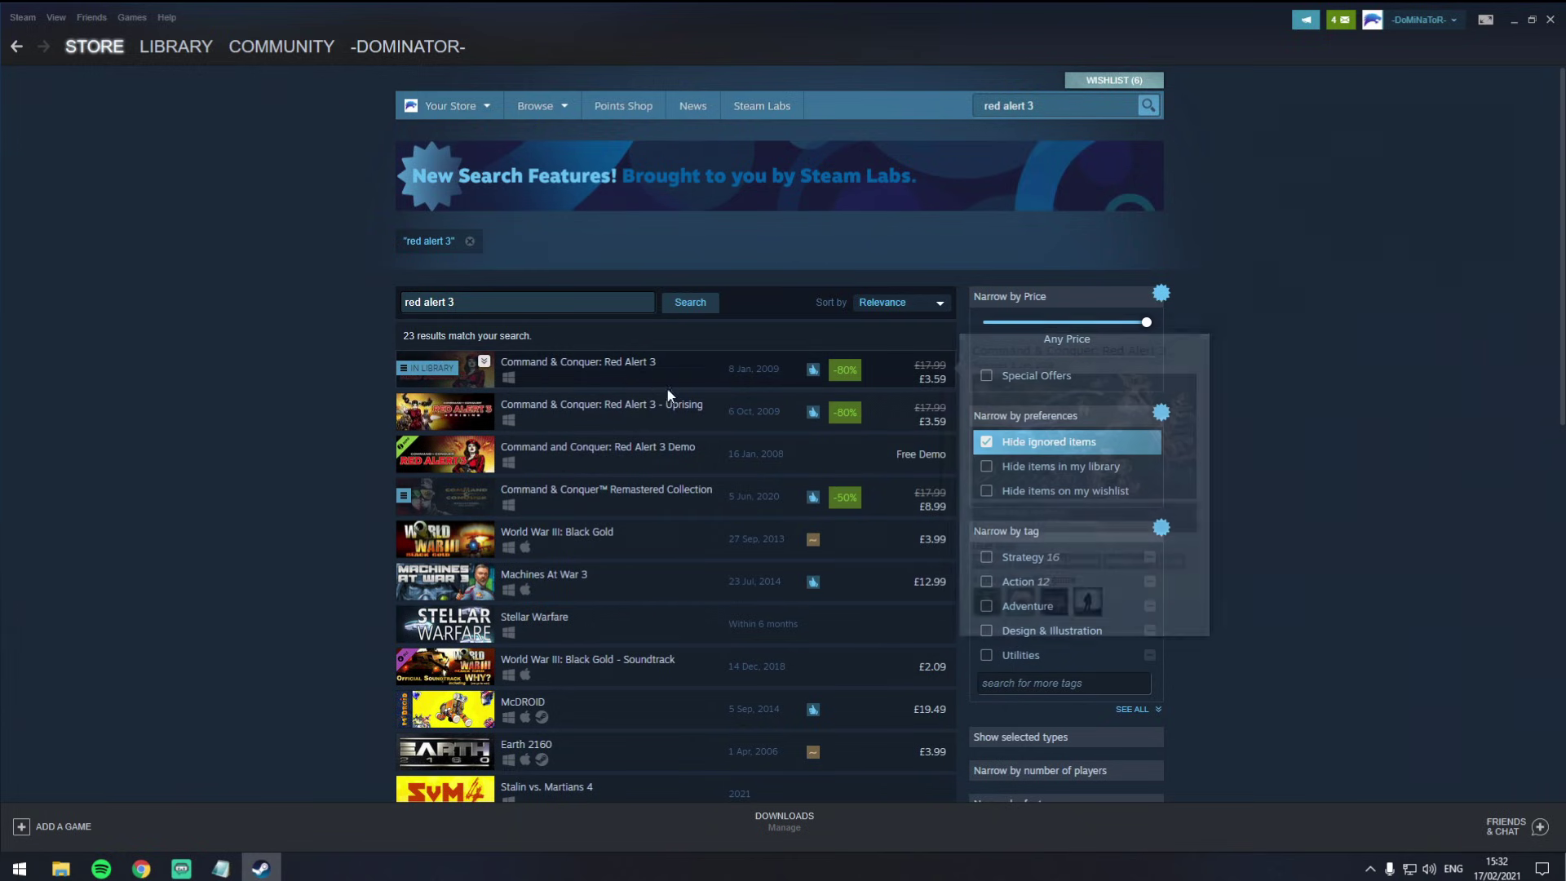
# - Open the Command & Conquer: Red Alert 3 store page and look it over
pyautogui.click(923, 384)
pyautogui.scroll(-1, 759, 648)
pyautogui.scroll(-5, 759, 648)
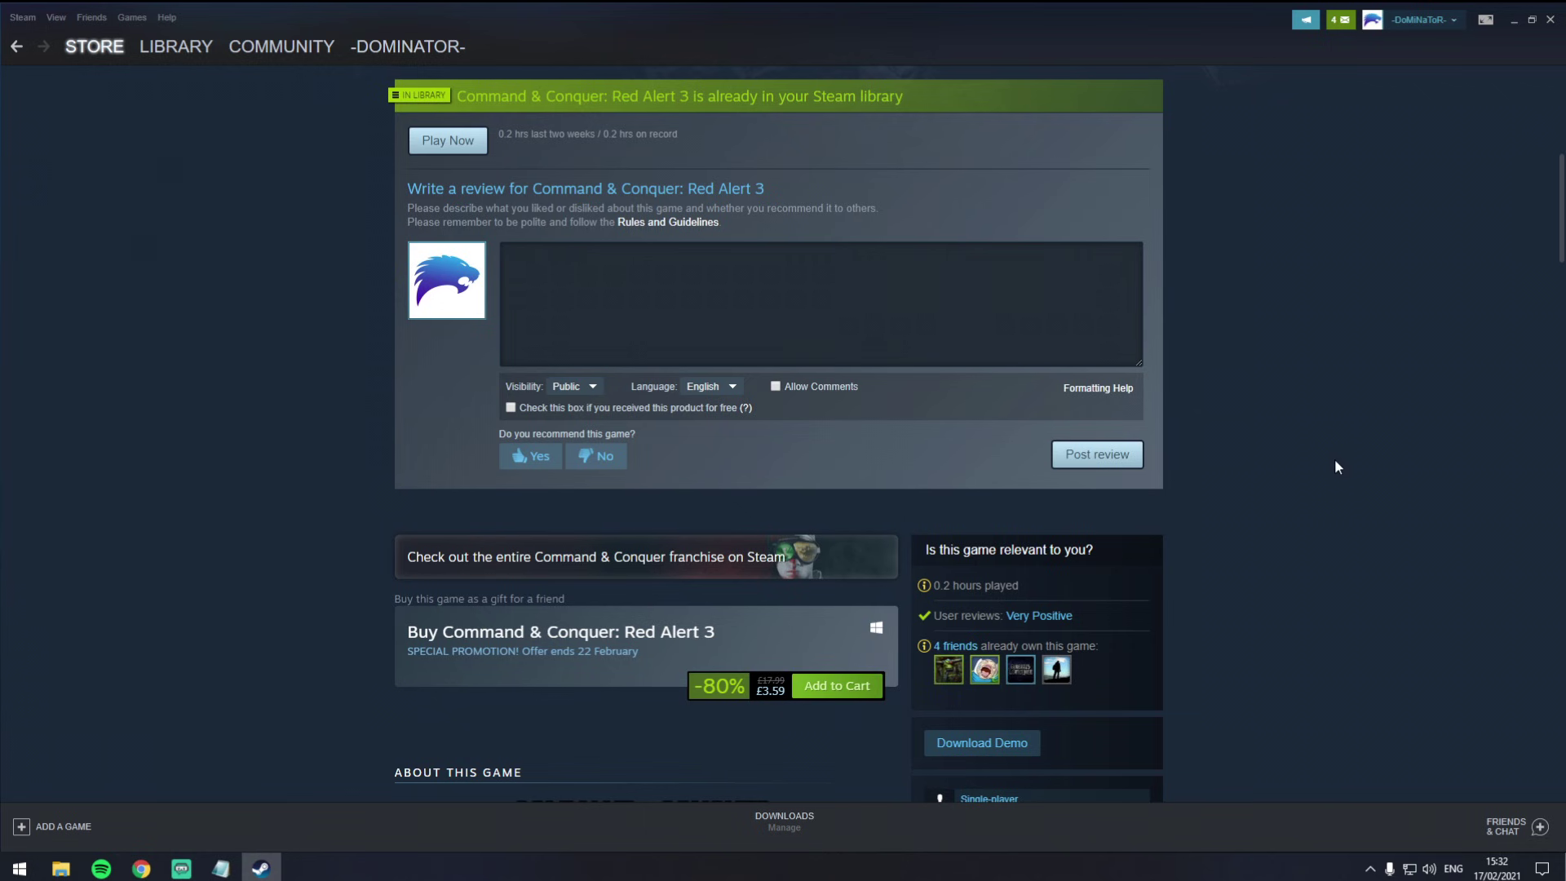
pyautogui.scroll(5, 1336, 459)
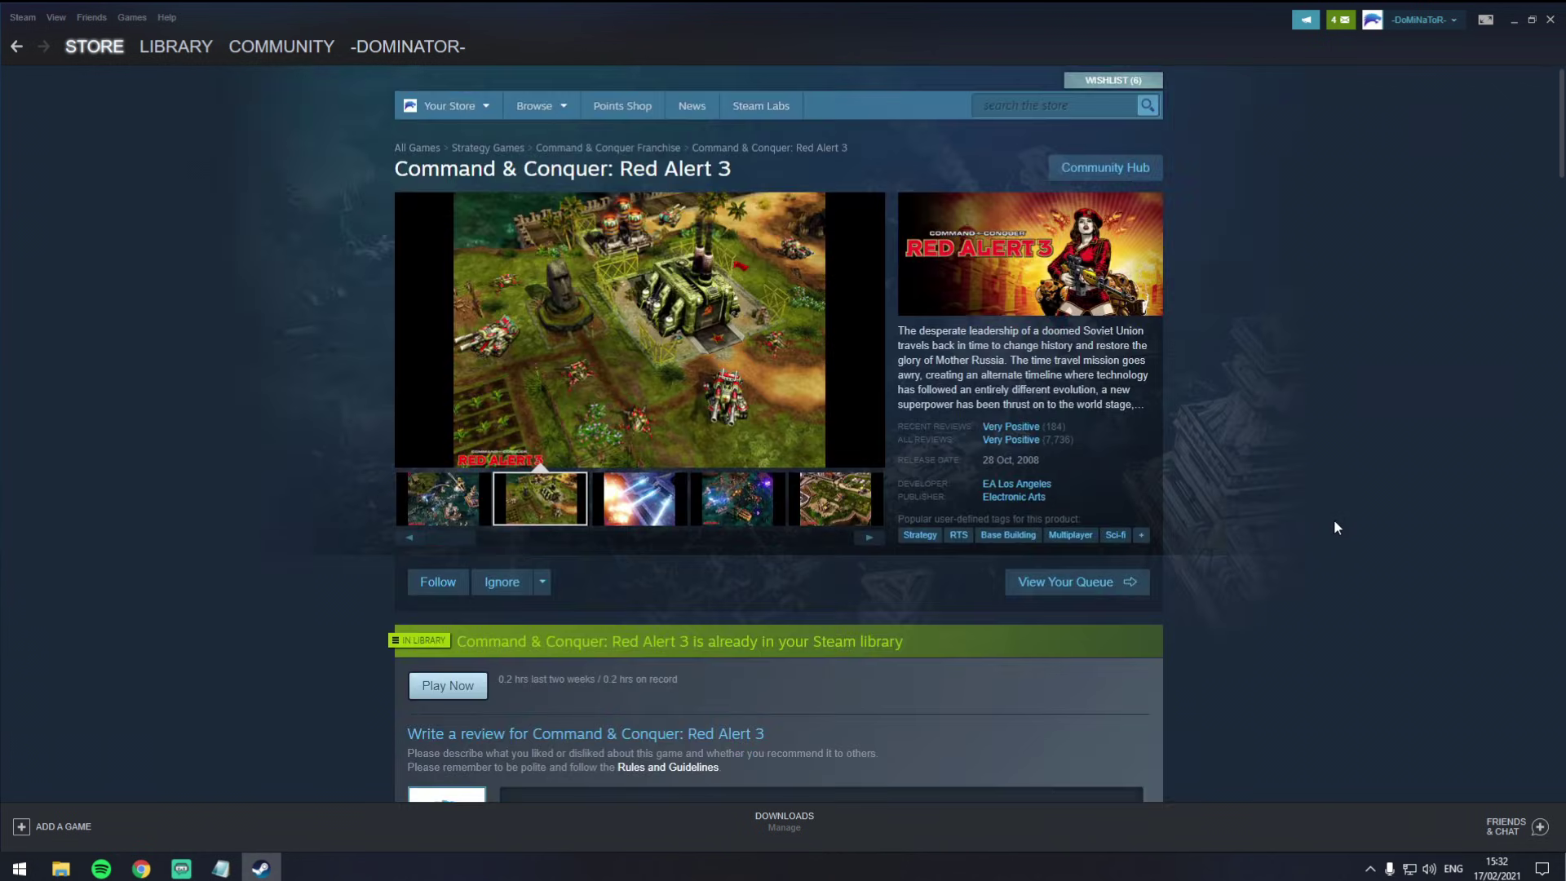
# - Minimize Steam and delete the Red Alert 3 desktop shortcut
pyautogui.click(1514, 27)
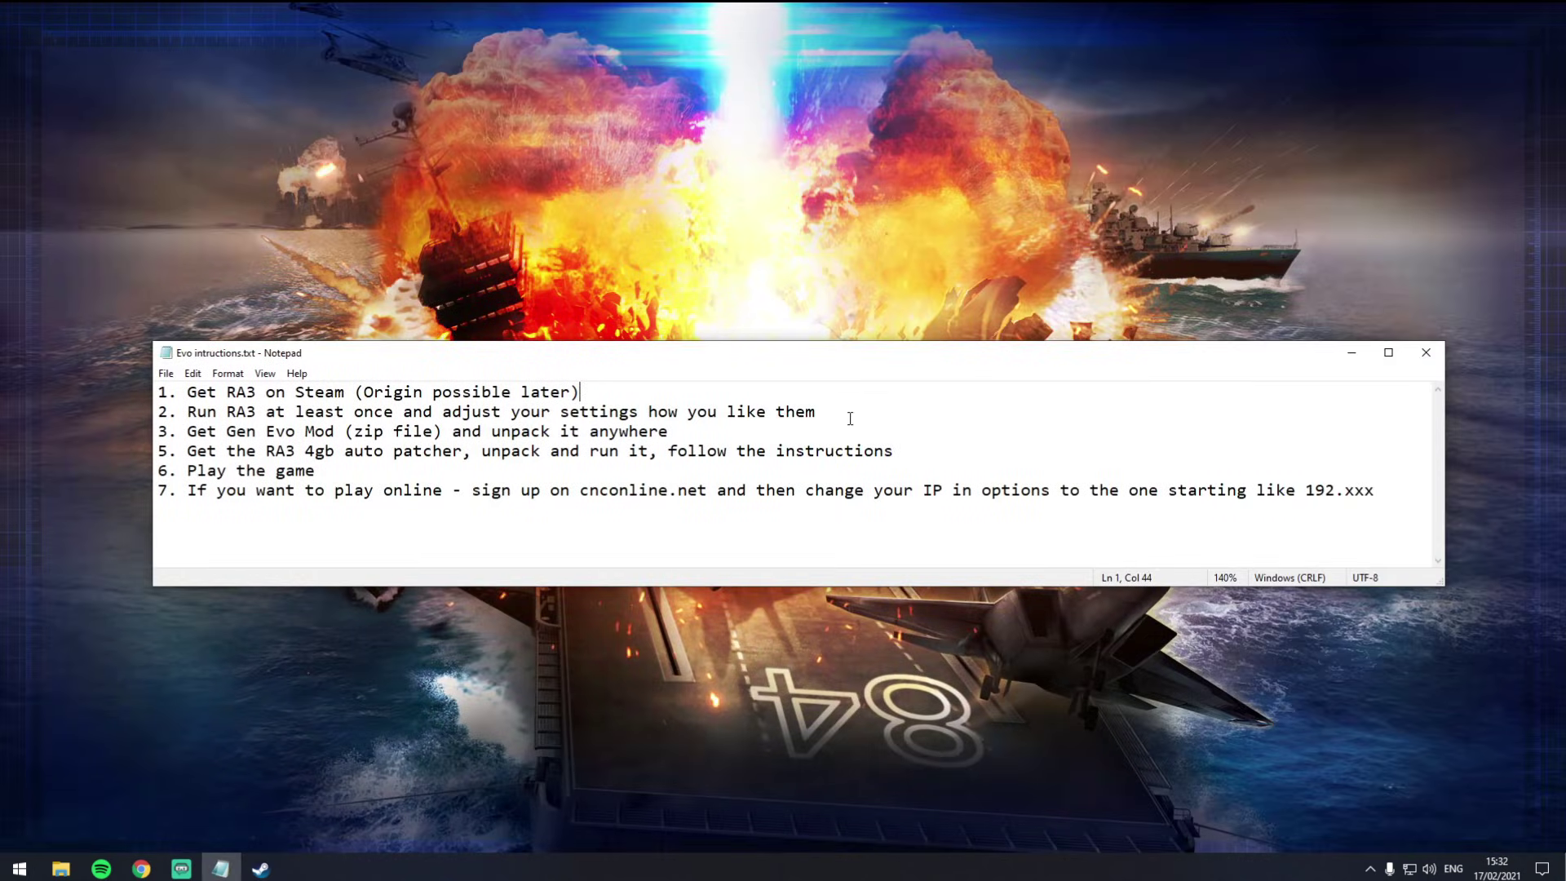
pyautogui.moveTo(850, 418); pyautogui.dragTo(174, 431)
pyautogui.click(562, 430)
pyautogui.moveTo(649, 196); pyautogui.dragTo(718, 42)
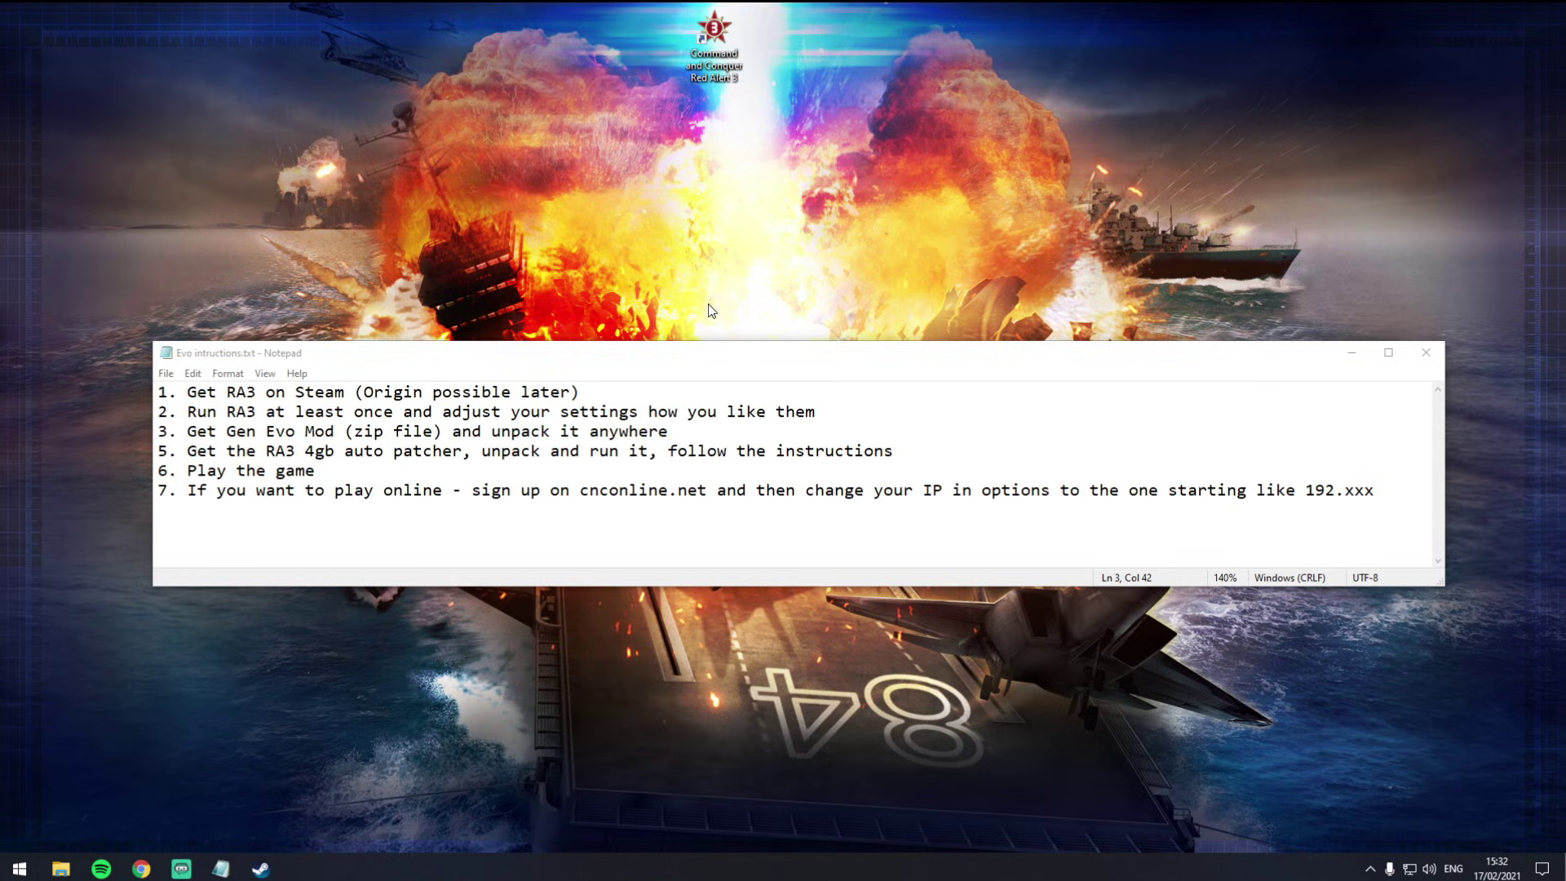
pyautogui.doubleClick(713, 40)
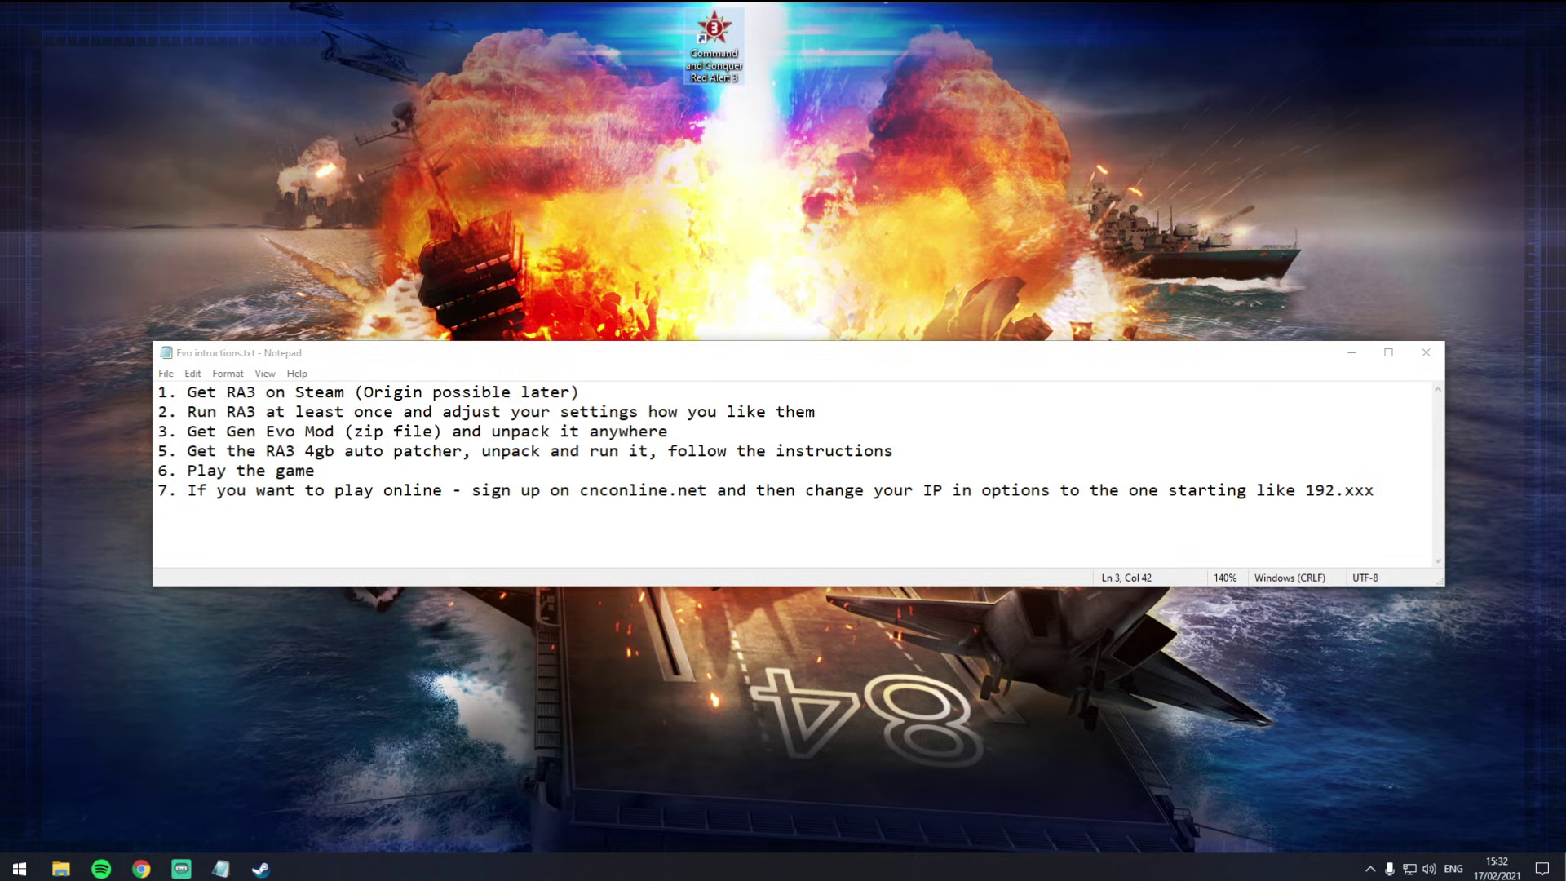
pyautogui.press('Delete')
# - Back in the instructions, review step 2 on running RA3 and step 3 on the Gen Evo Mod
pyautogui.click(967, 363)
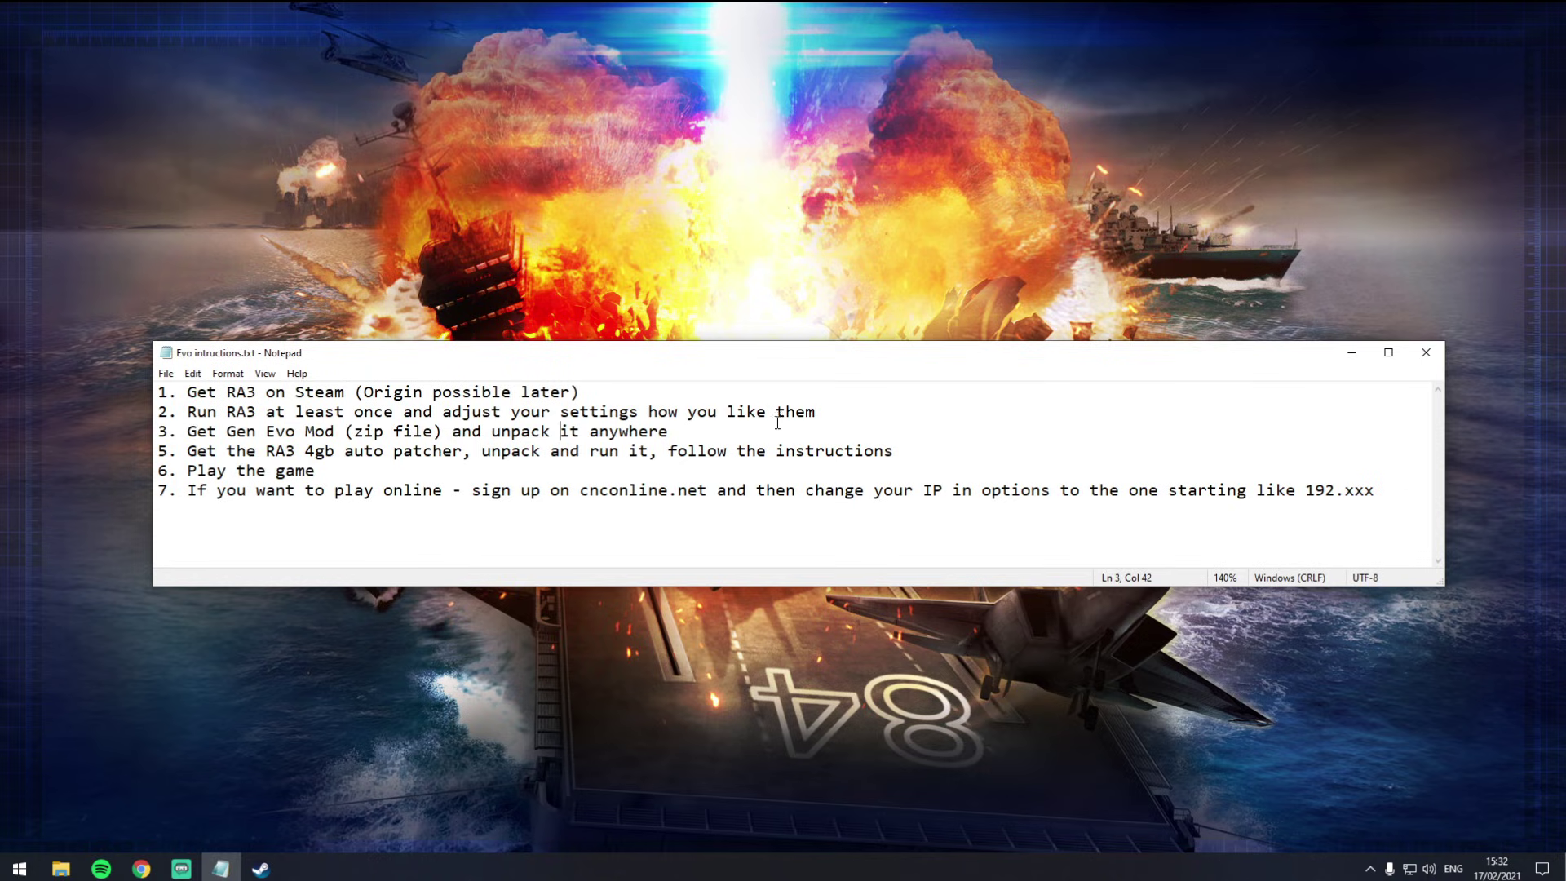
pyautogui.moveTo(817, 413); pyautogui.dragTo(156, 412)
pyautogui.click(363, 416)
pyautogui.moveTo(687, 433); pyautogui.dragTo(187, 438)
pyautogui.click(349, 434)
pyautogui.click(142, 869)
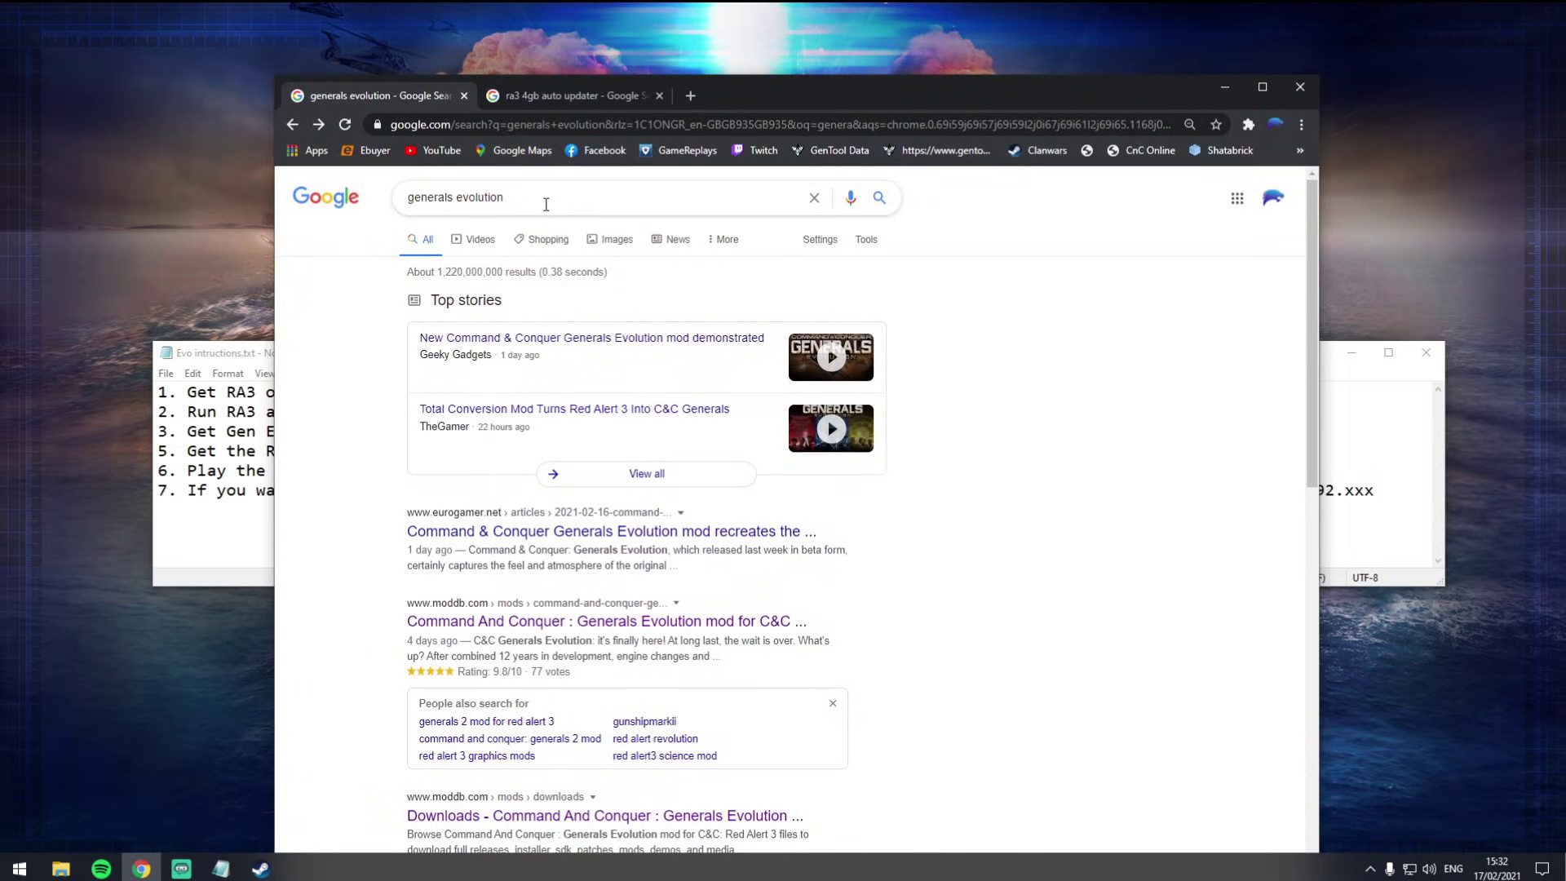
# - Maximize Chrome on the 'generals evolution' results and open the moddb Generals Evolution mod page
pyautogui.click(541, 199)
pyautogui.tripleClick(541, 199)
pyautogui.click(882, 314)
pyautogui.click(535, 198)
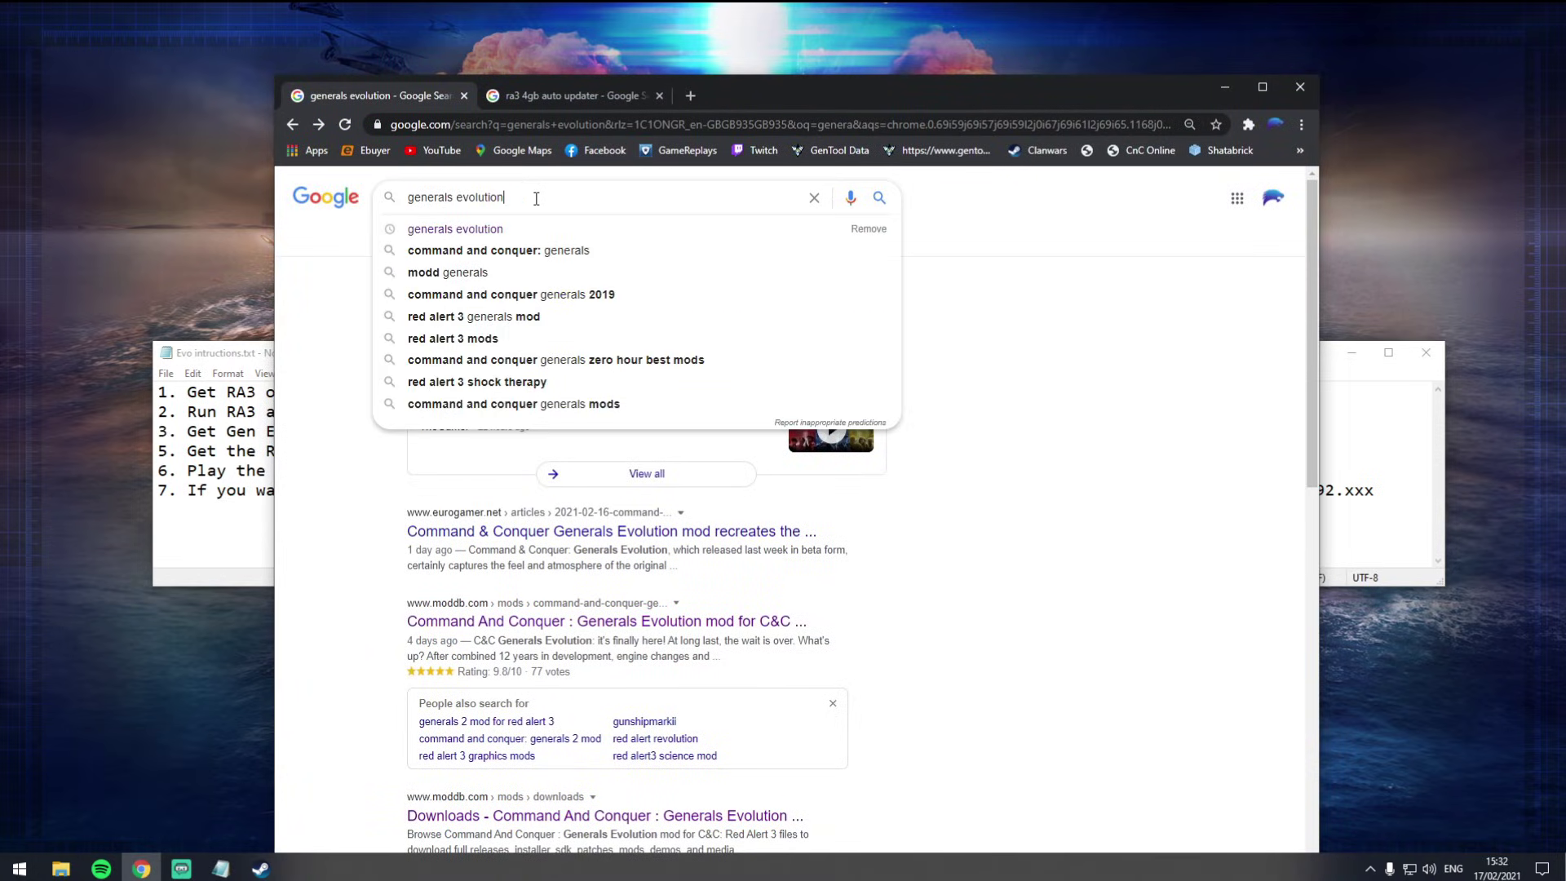
pyautogui.click(1041, 323)
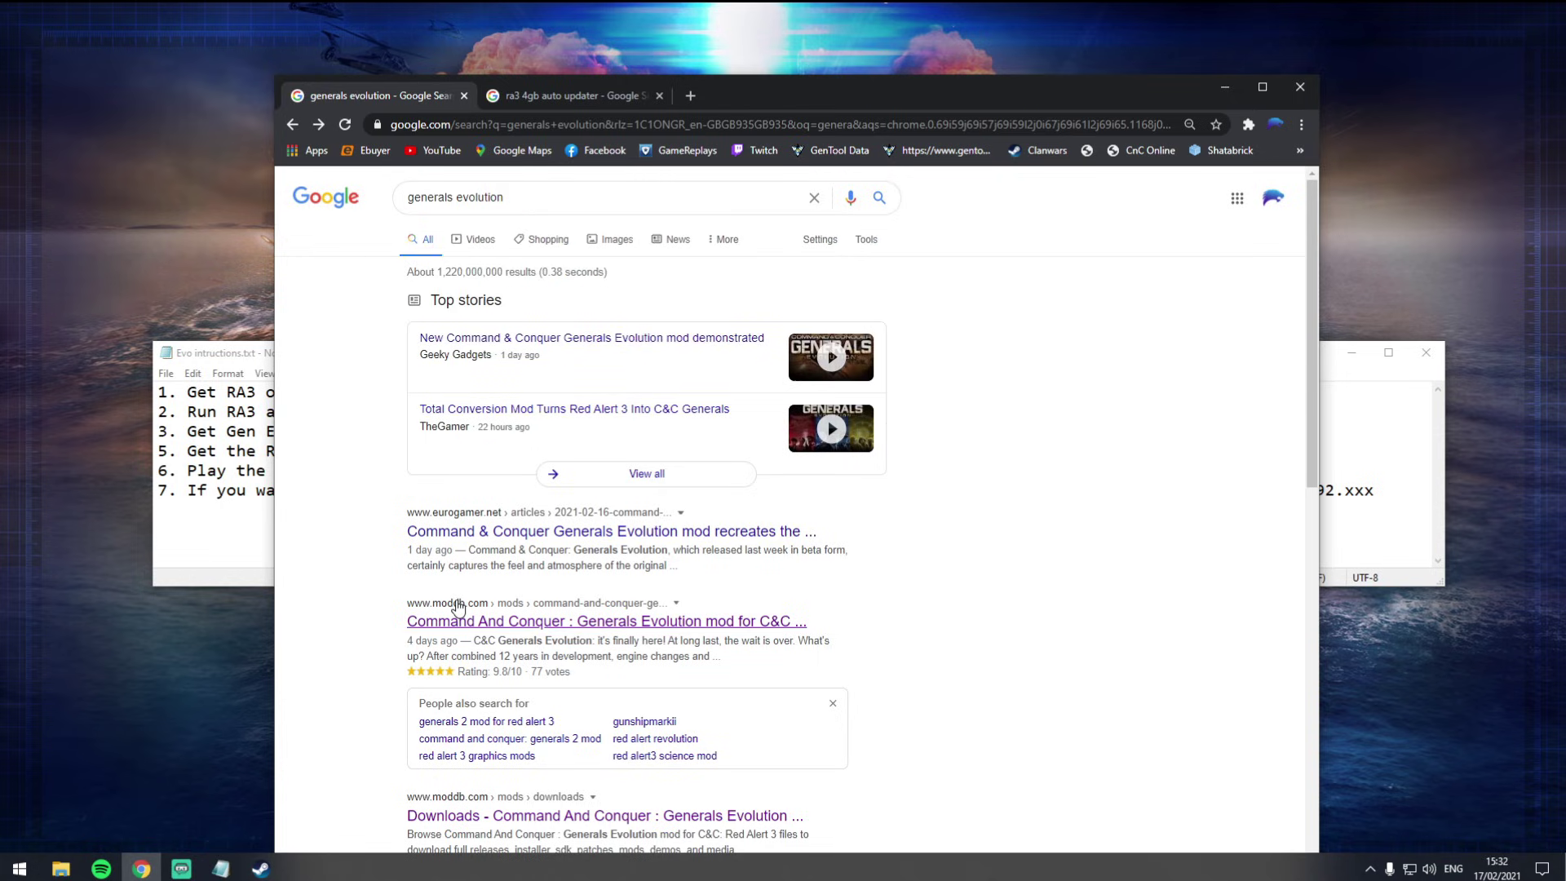
pyautogui.moveTo(767, 94); pyautogui.dragTo(744, 7)
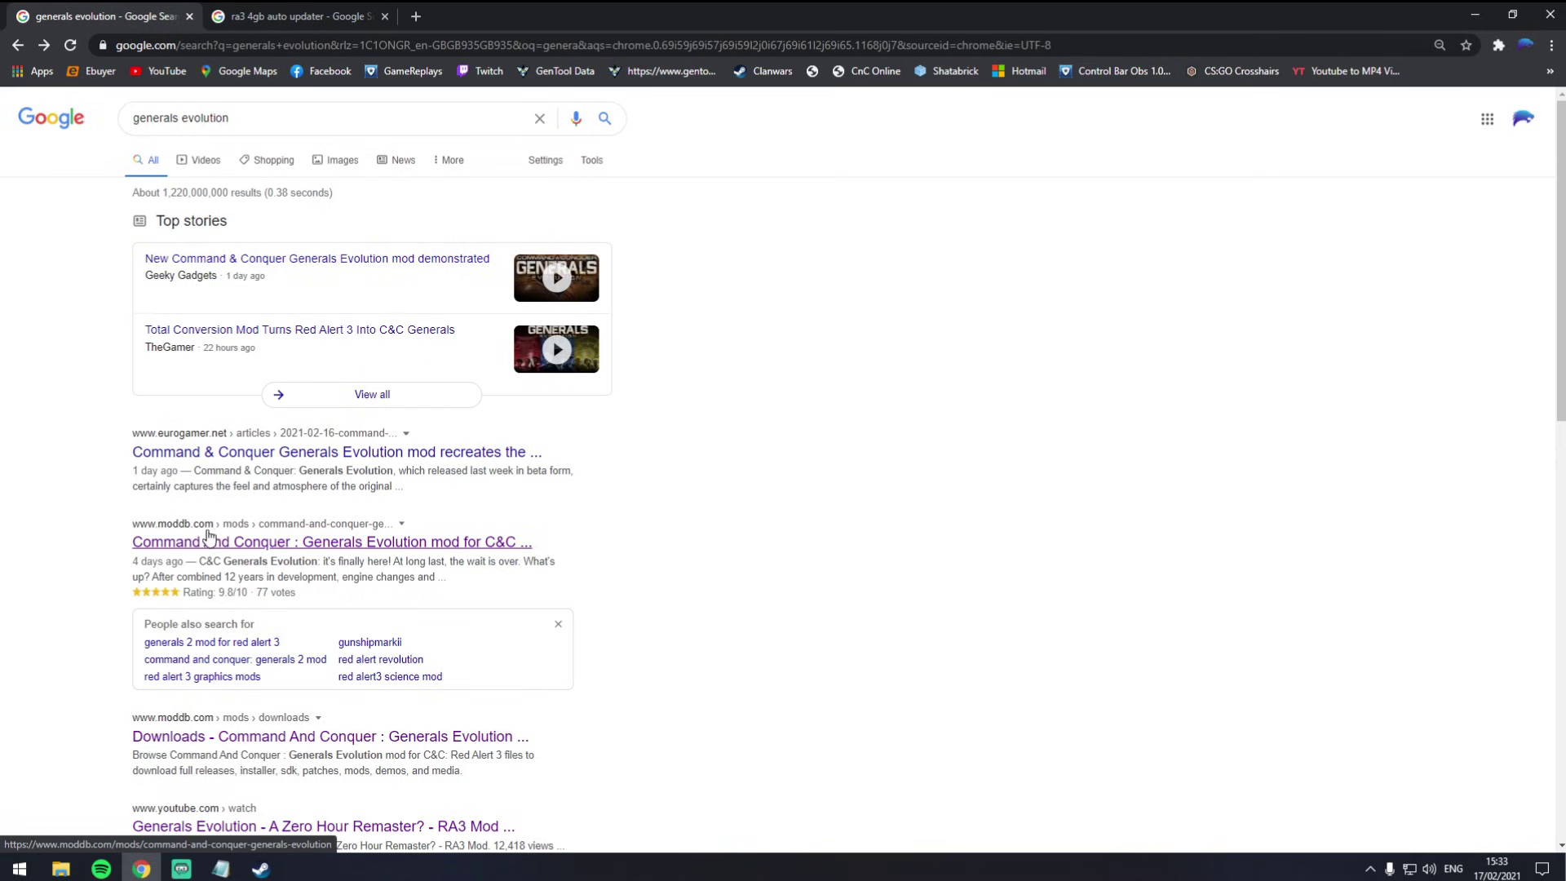
pyautogui.click(420, 545)
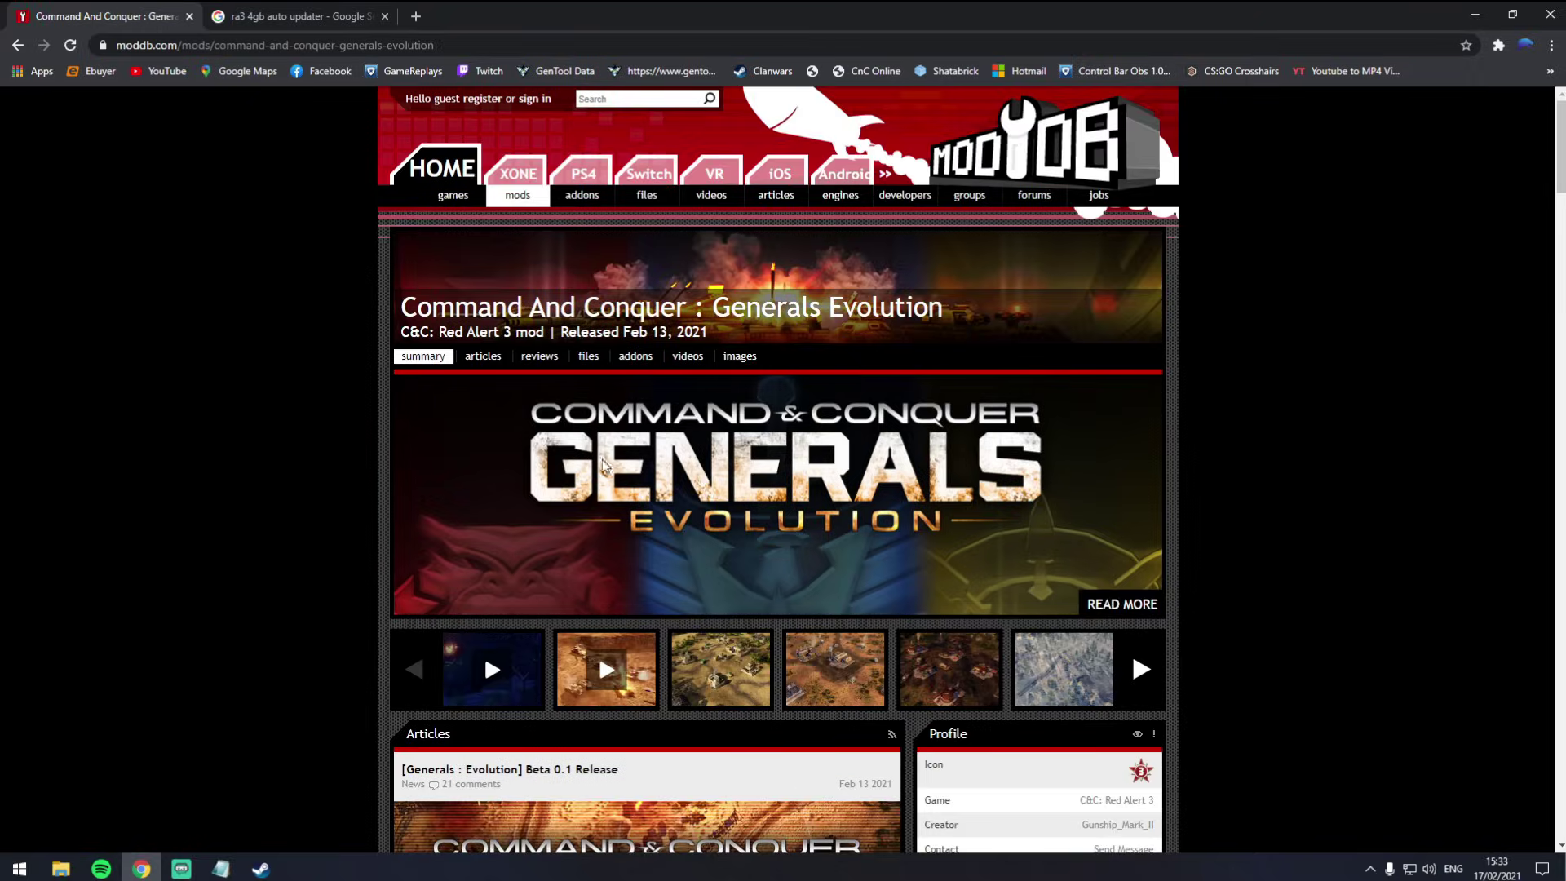
# - Scroll through the Generals Evolution mod page, then go to its files section
pyautogui.scroll(-2, 811, 262)
pyautogui.scroll(-5, 701, 363)
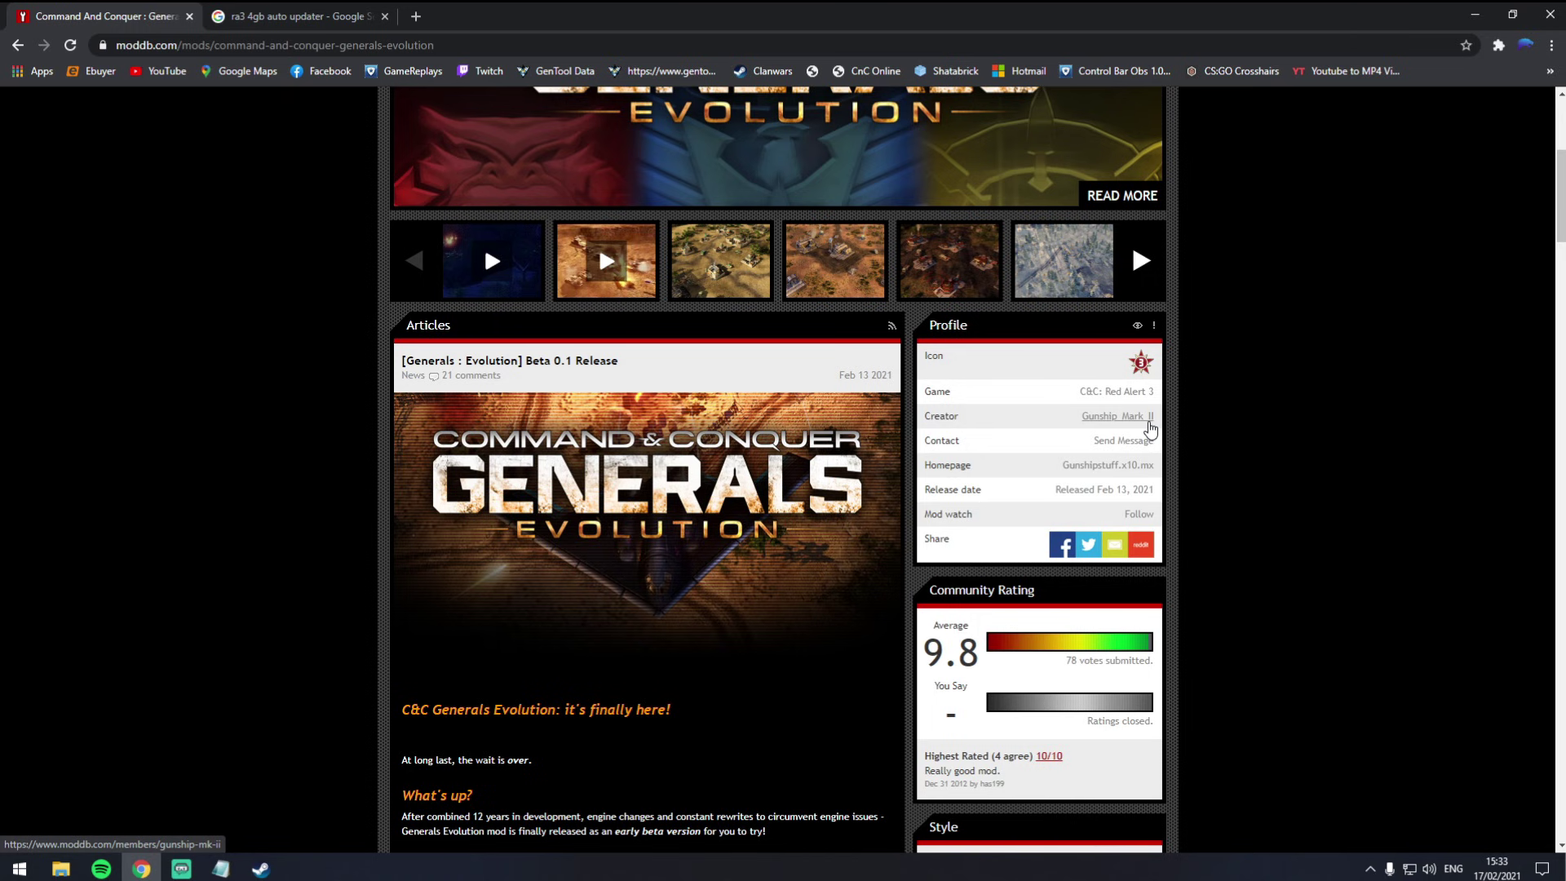
pyautogui.scroll(-15, 854, 508)
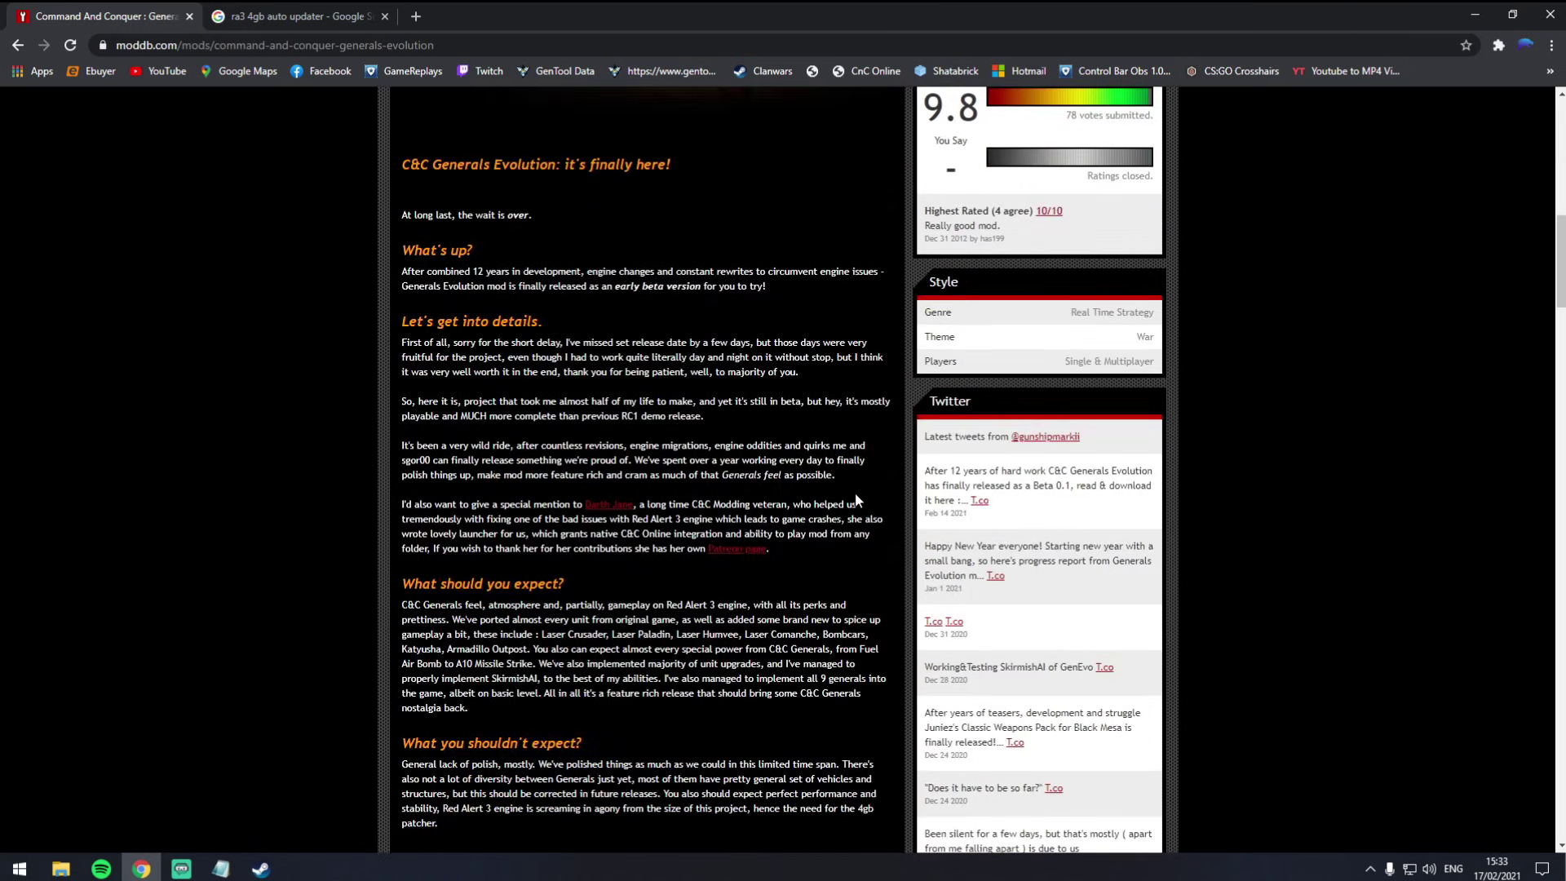
pyautogui.scroll(6, 664, 448)
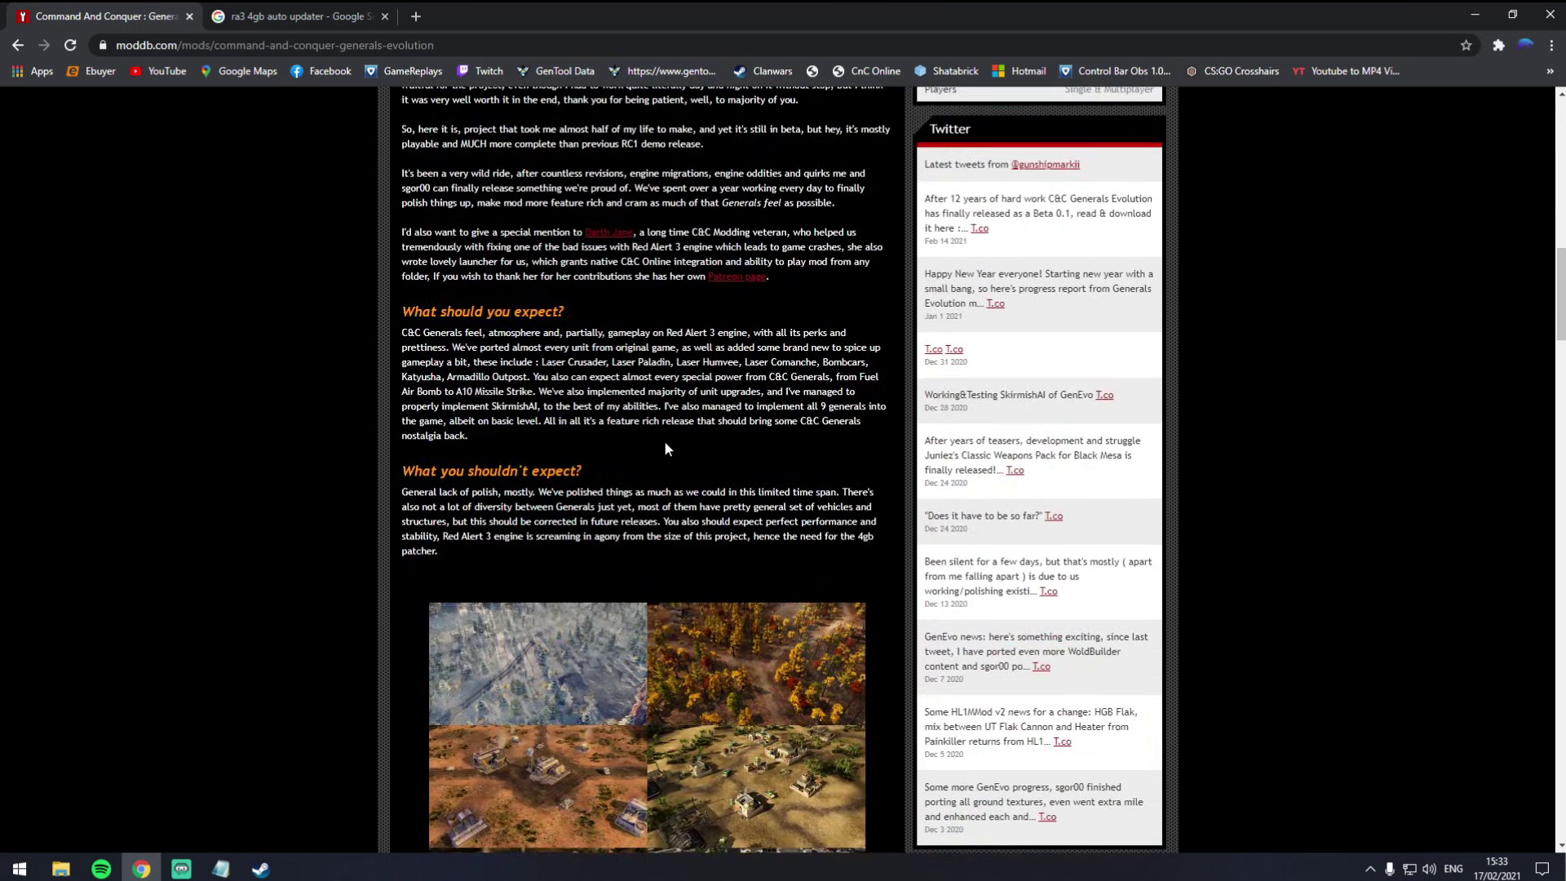
pyautogui.scroll(9, 748, 291)
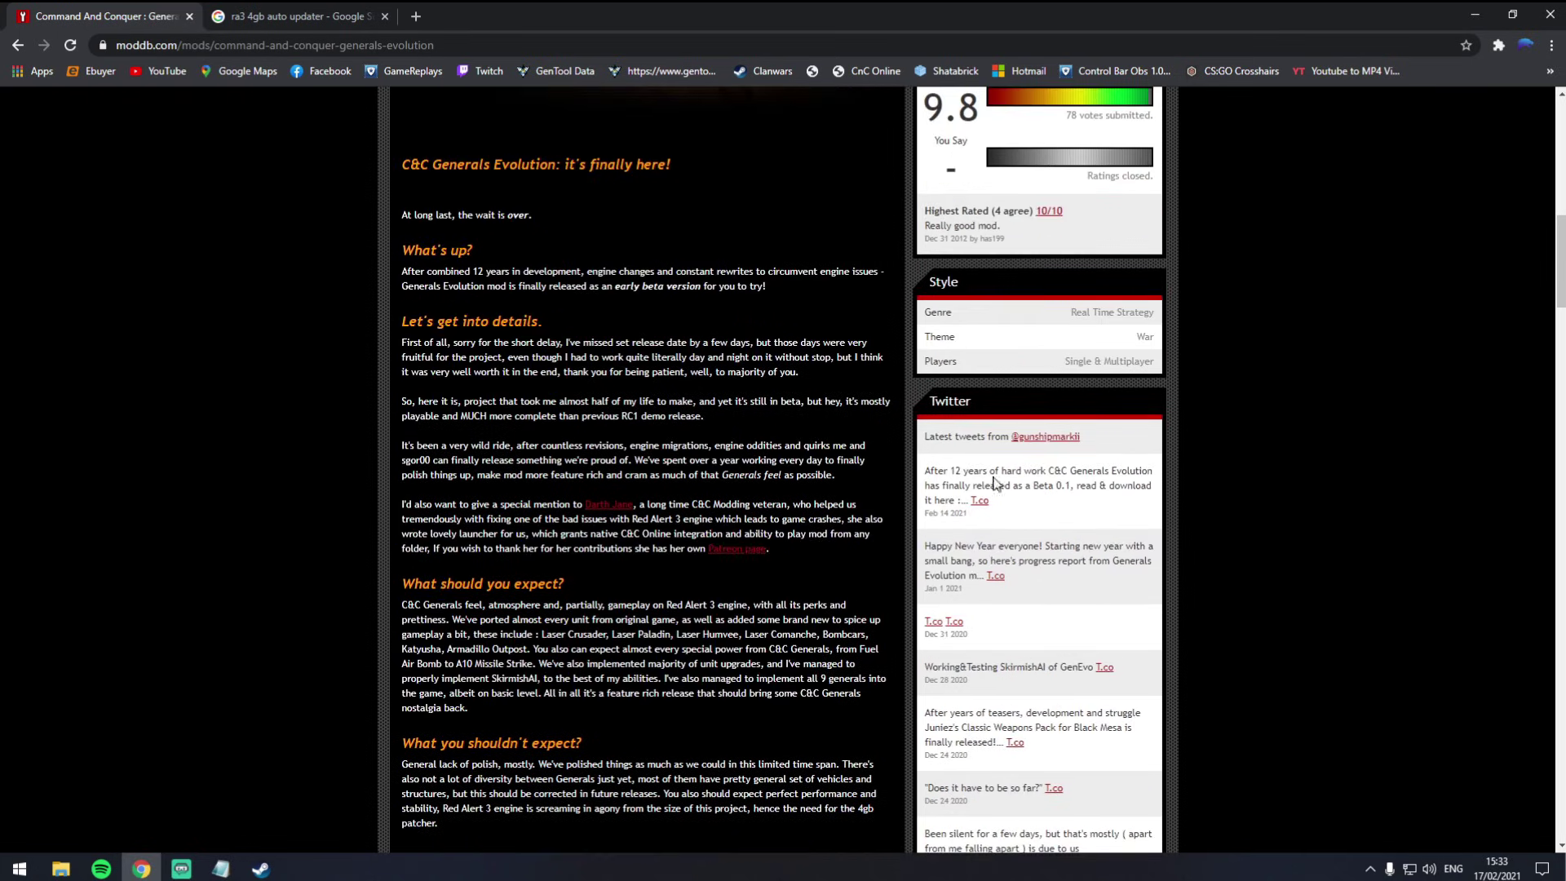
pyautogui.scroll(-11, 824, 509)
pyautogui.scroll(-8, 721, 559)
pyautogui.scroll(7, 613, 530)
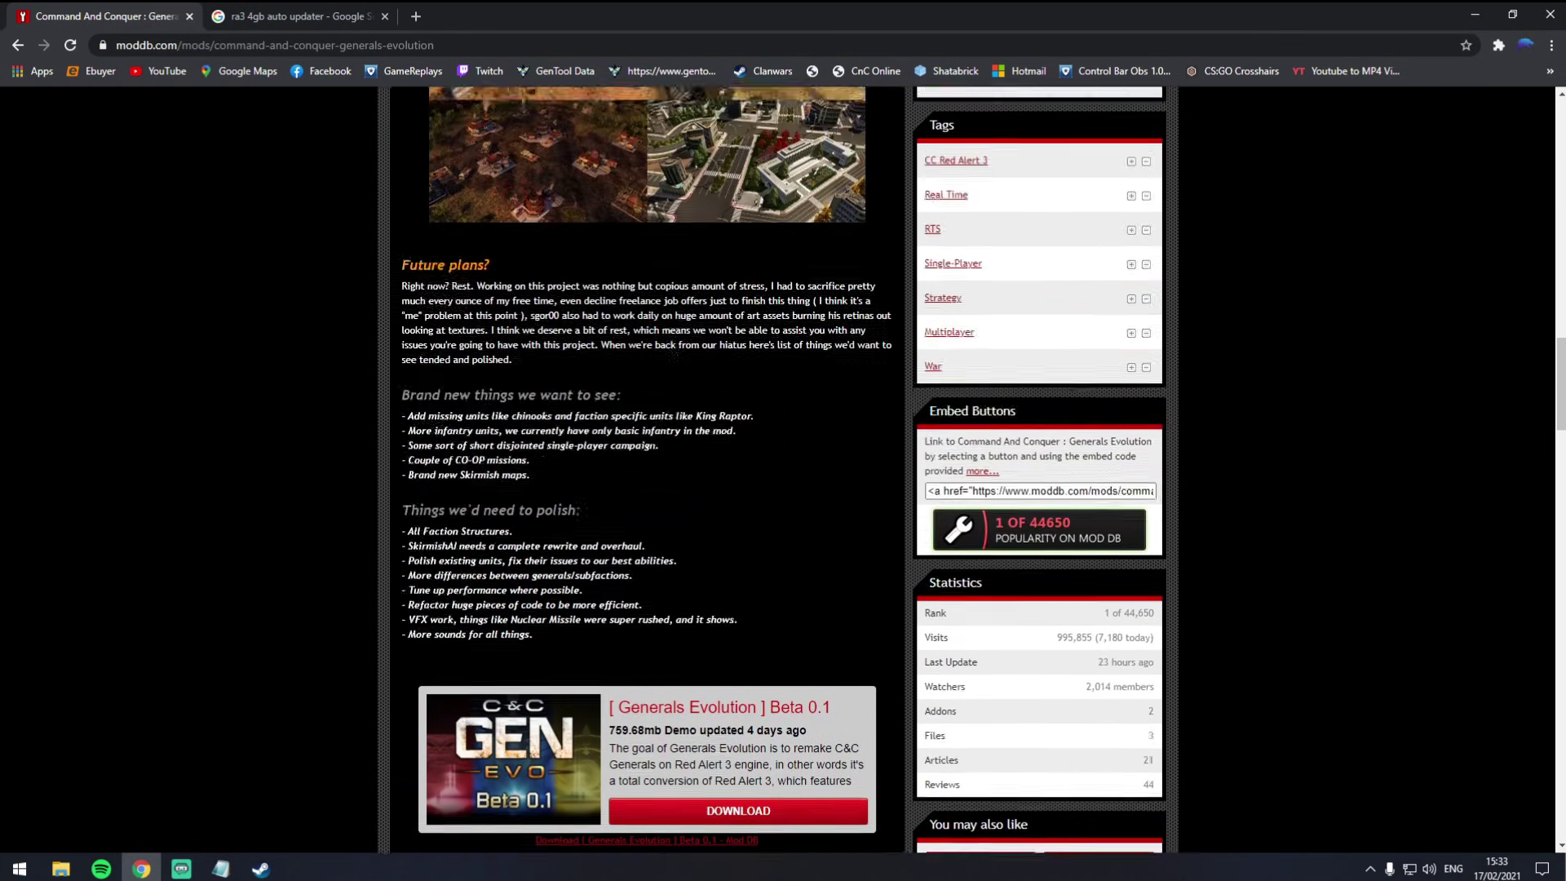
pyautogui.scroll(-12, 644, 781)
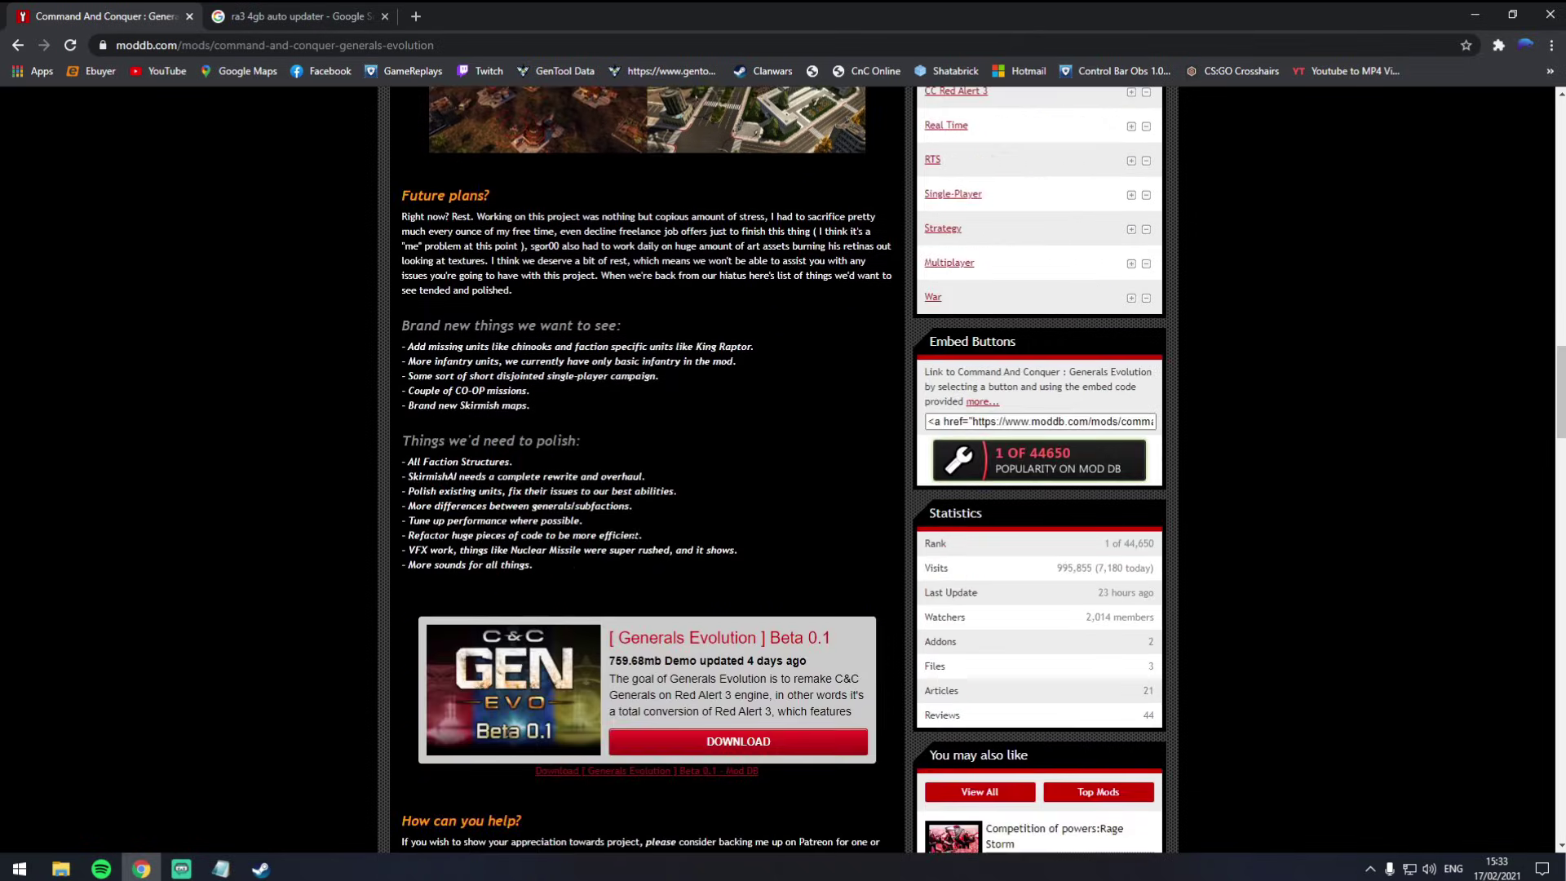
pyautogui.scroll(-4, 652, 489)
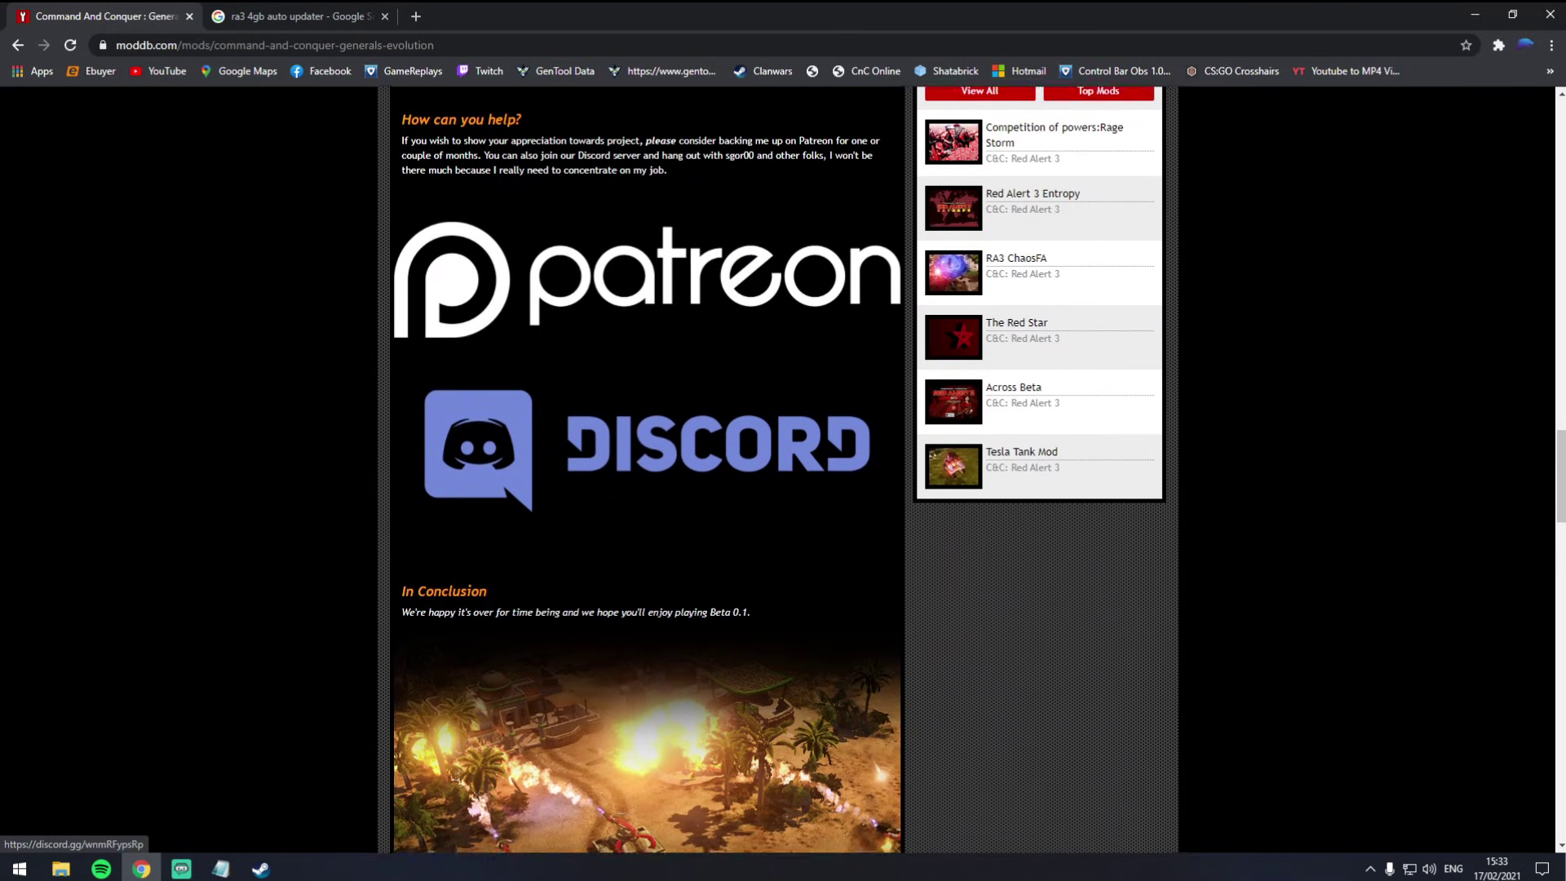
pyautogui.scroll(10, 636, 551)
pyautogui.scroll(20, 666, 542)
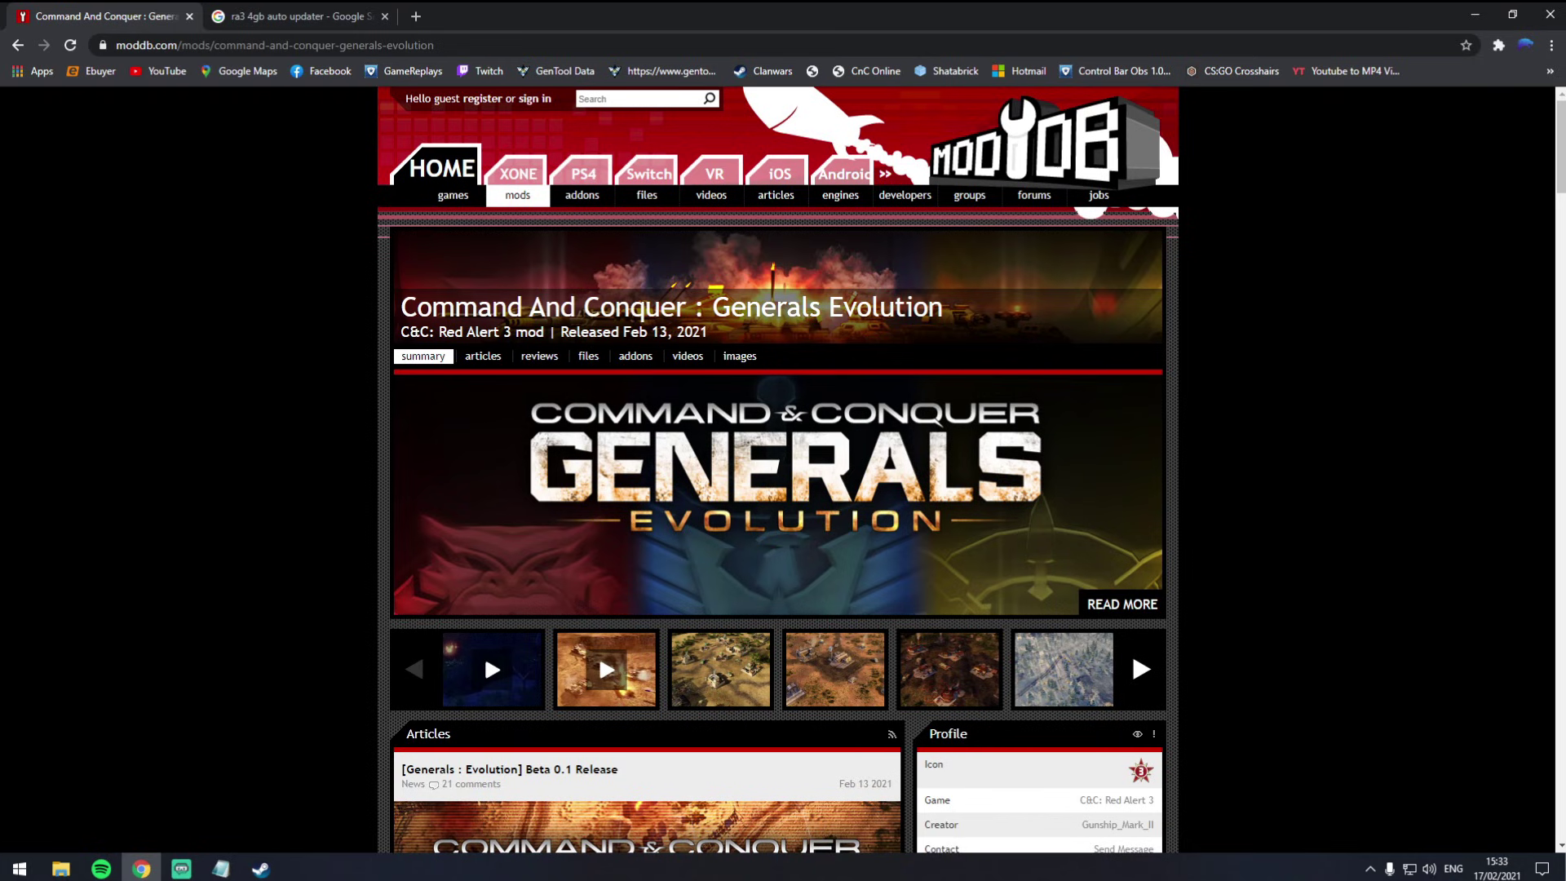
pyautogui.click(588, 357)
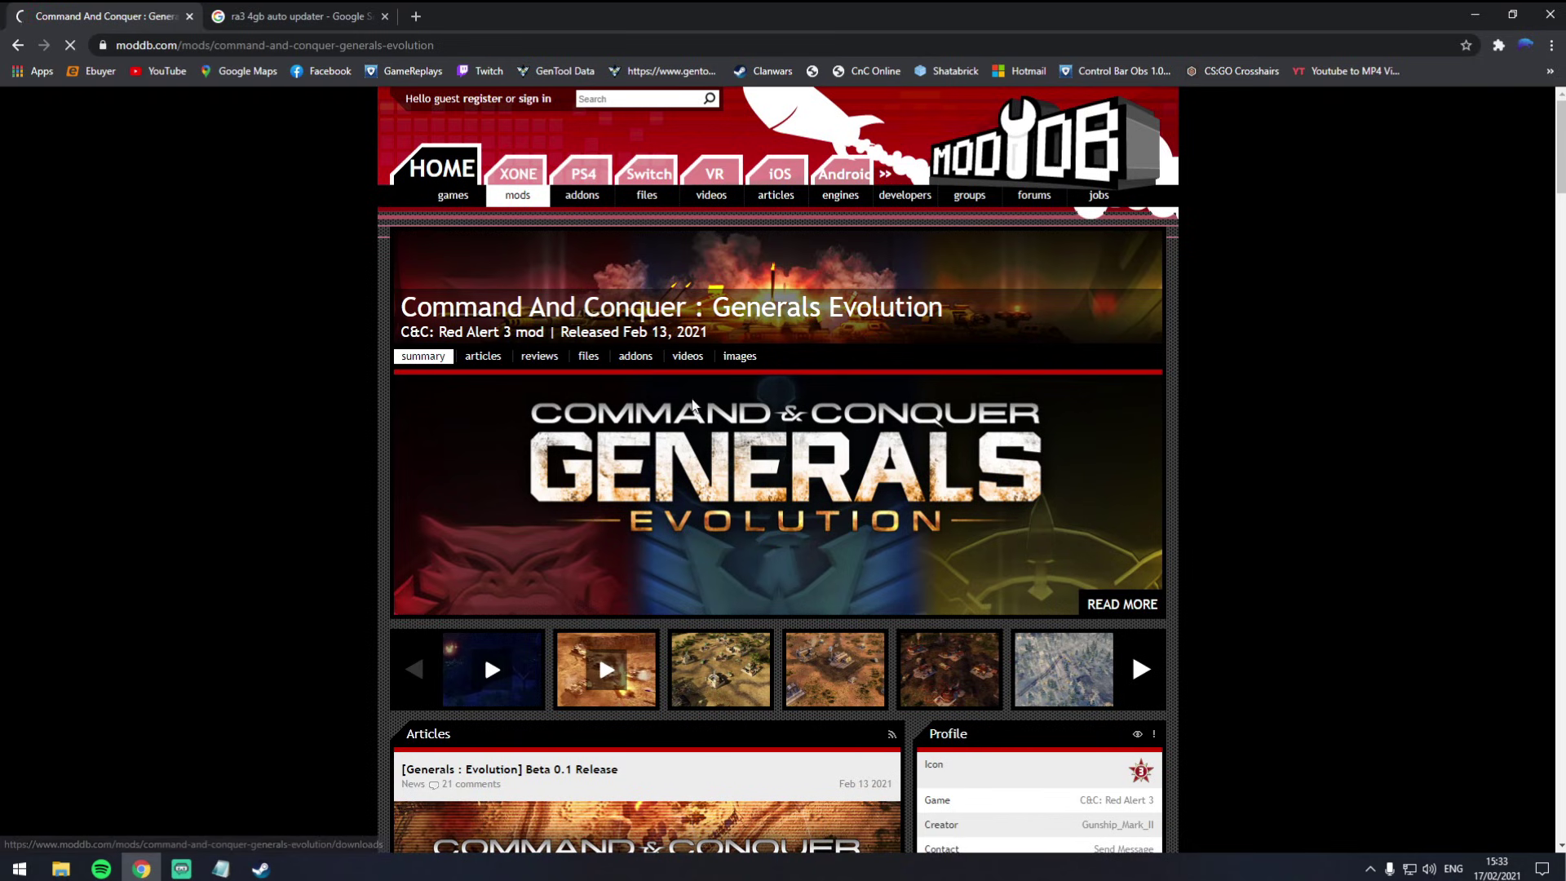
# - Download GenEvoBeta01.zip (759.68mb) from the Generals Evolution Beta 0.1 file page
pyautogui.scroll(-2, 681, 457)
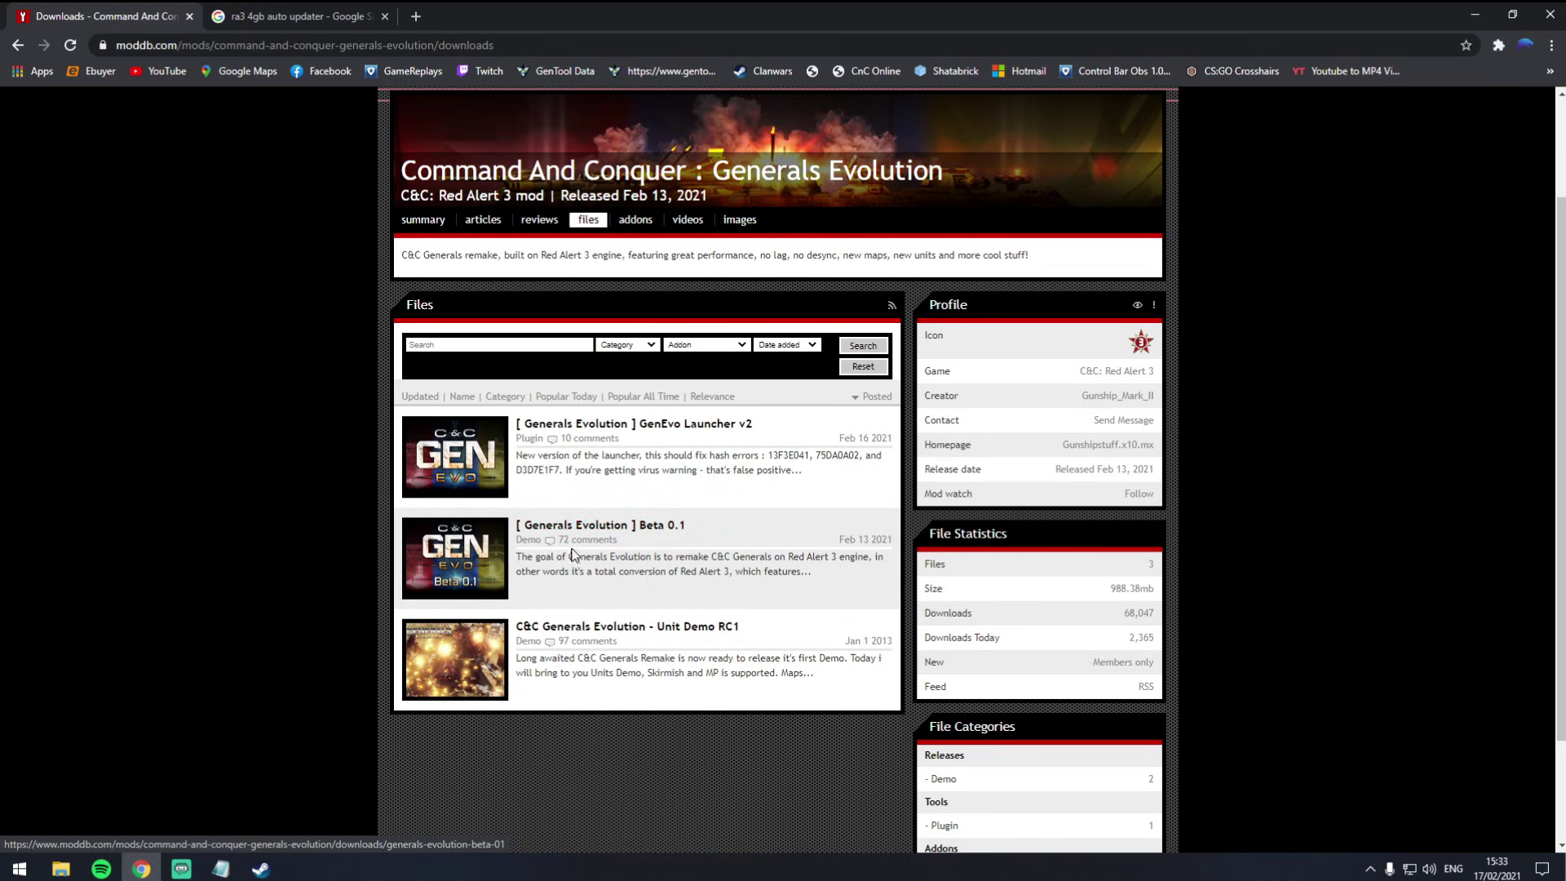
pyautogui.click(657, 536)
pyautogui.scroll(-2, 681, 570)
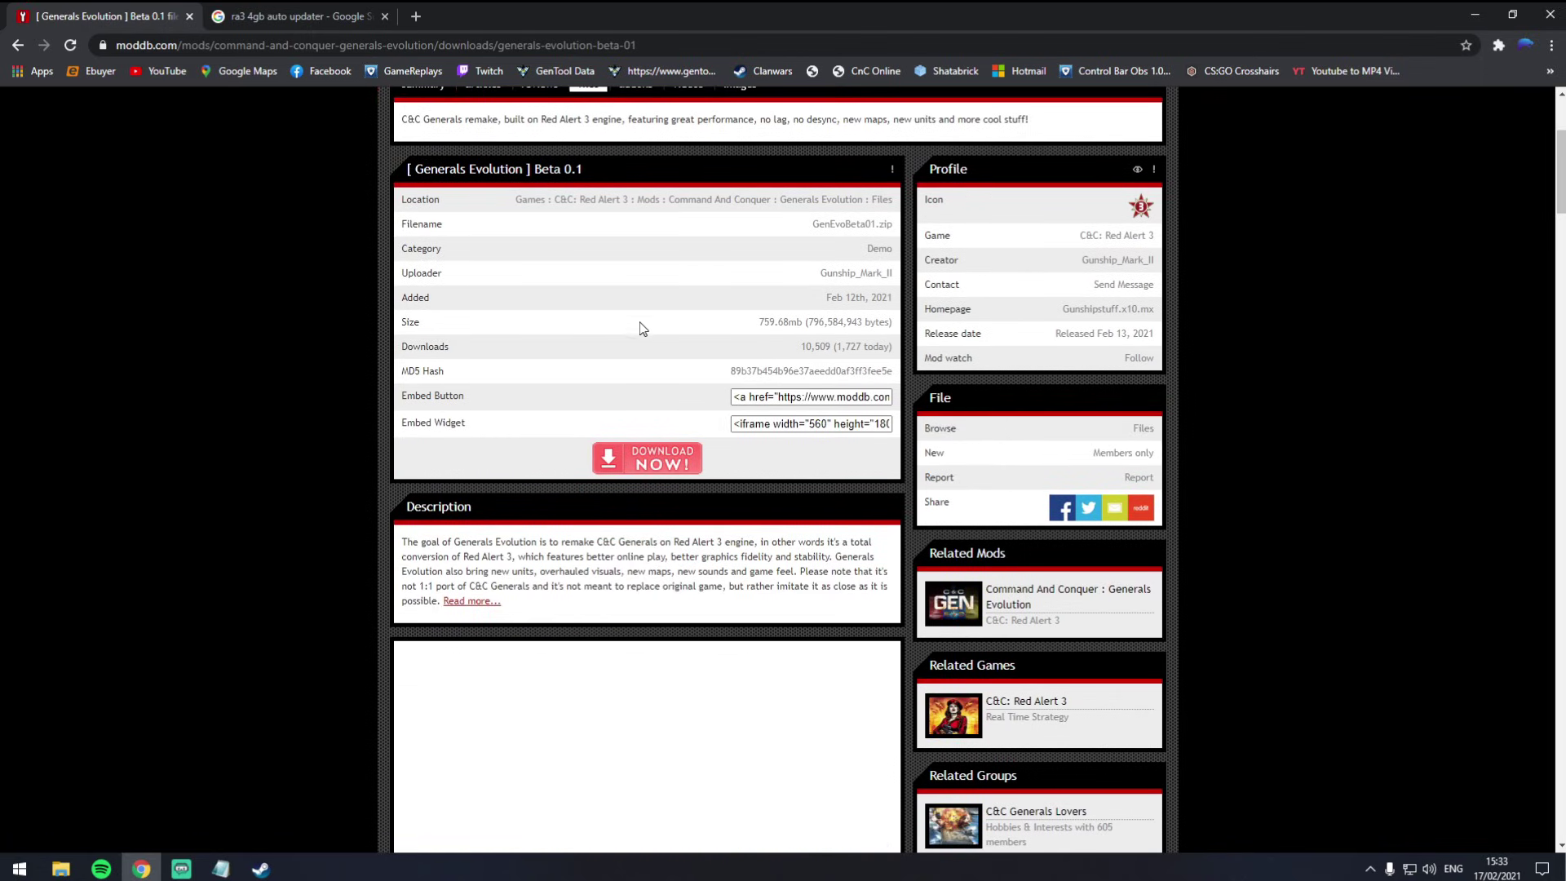
pyautogui.click(23, 48)
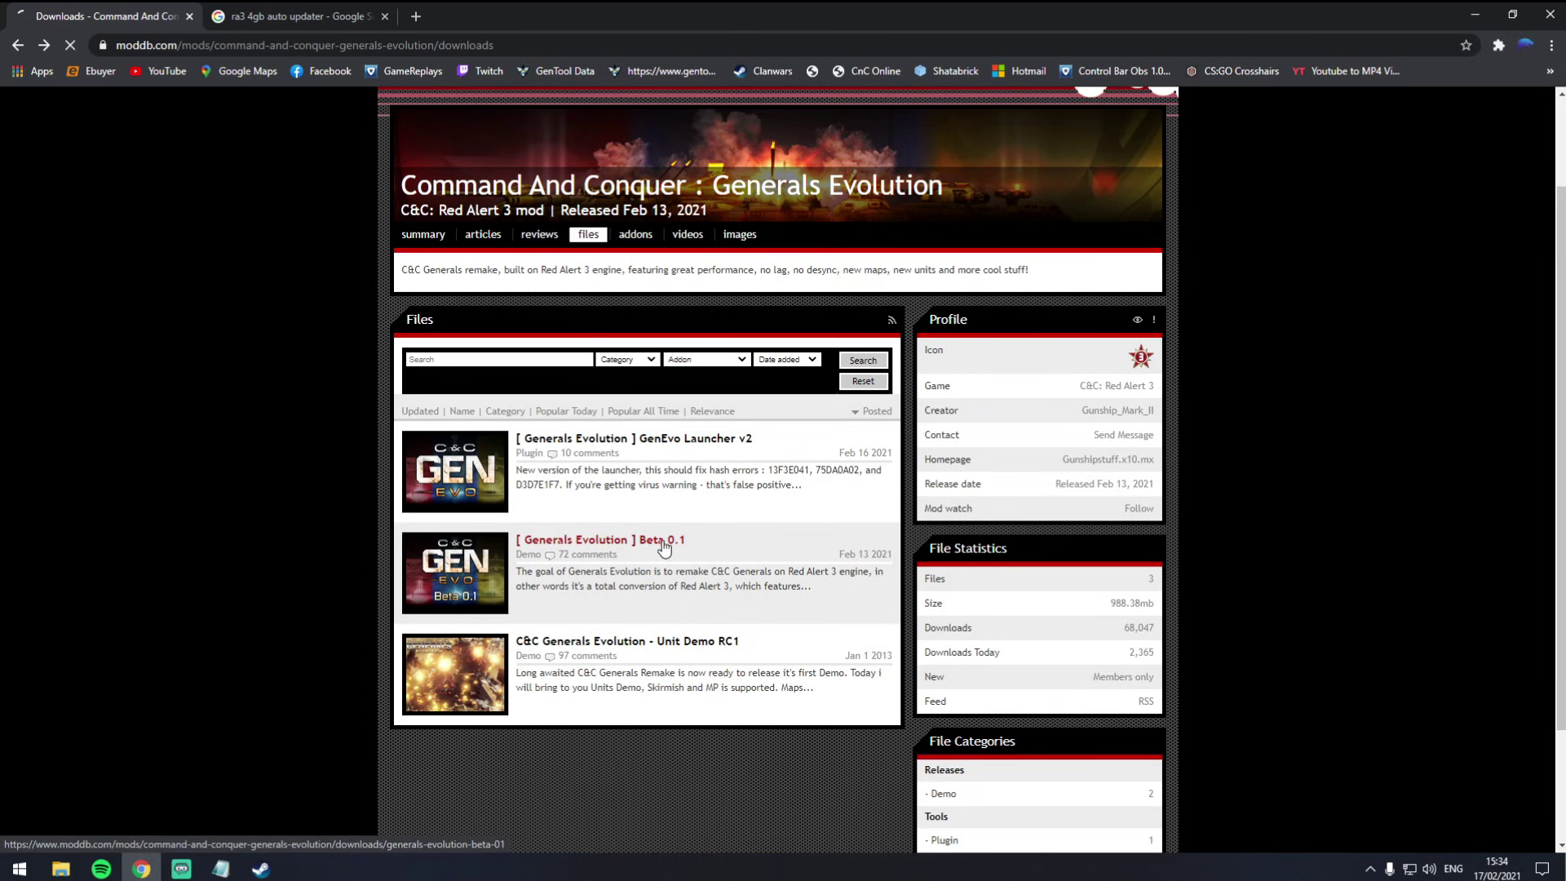
pyautogui.scroll(-2, 702, 576)
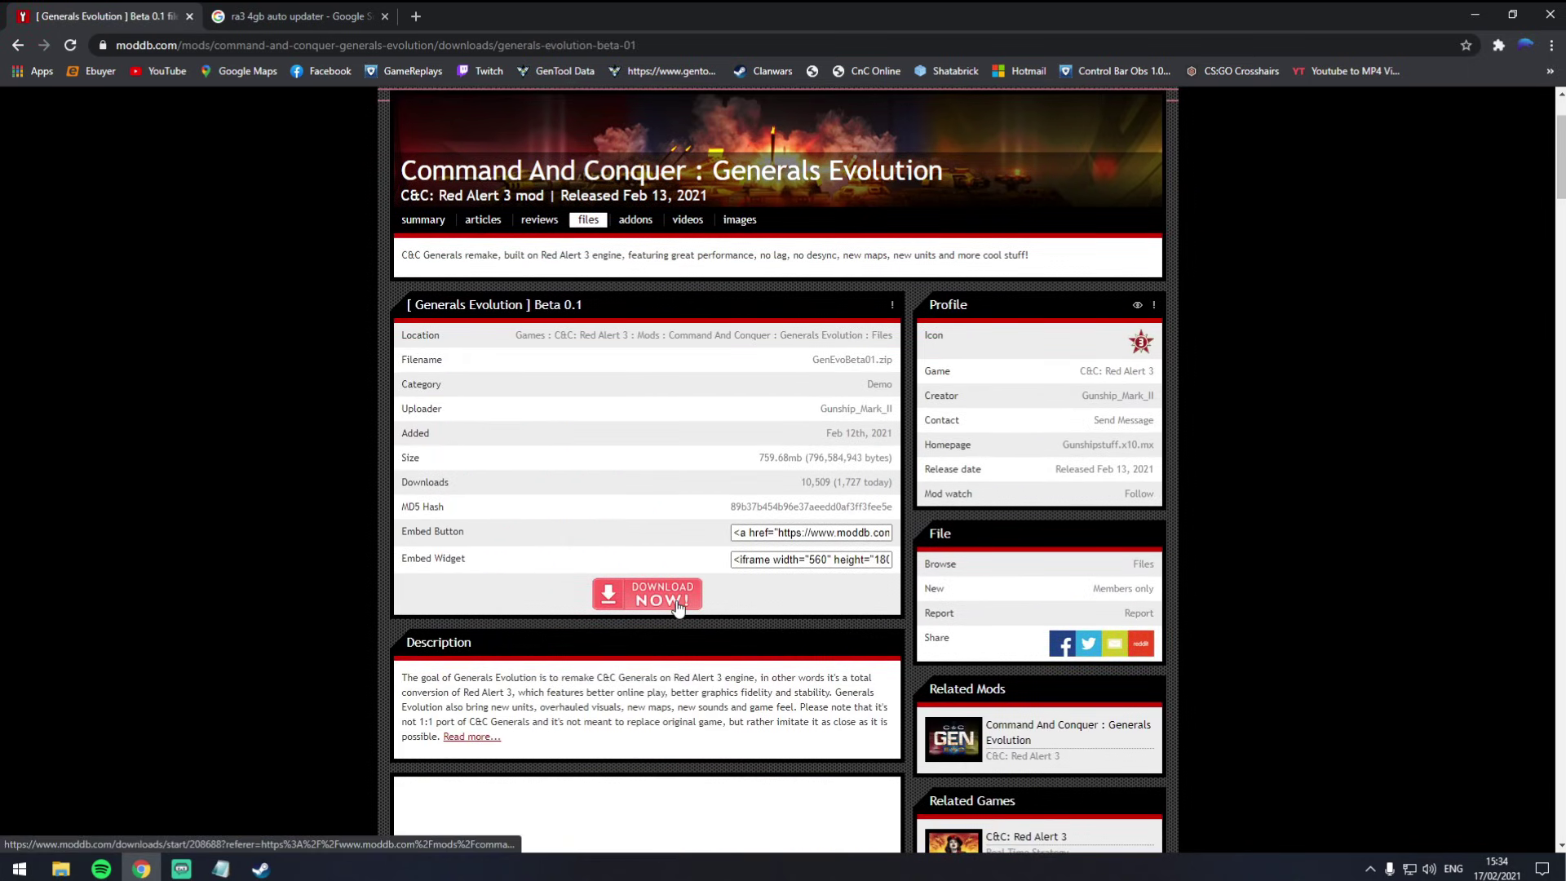
pyautogui.click(1472, 16)
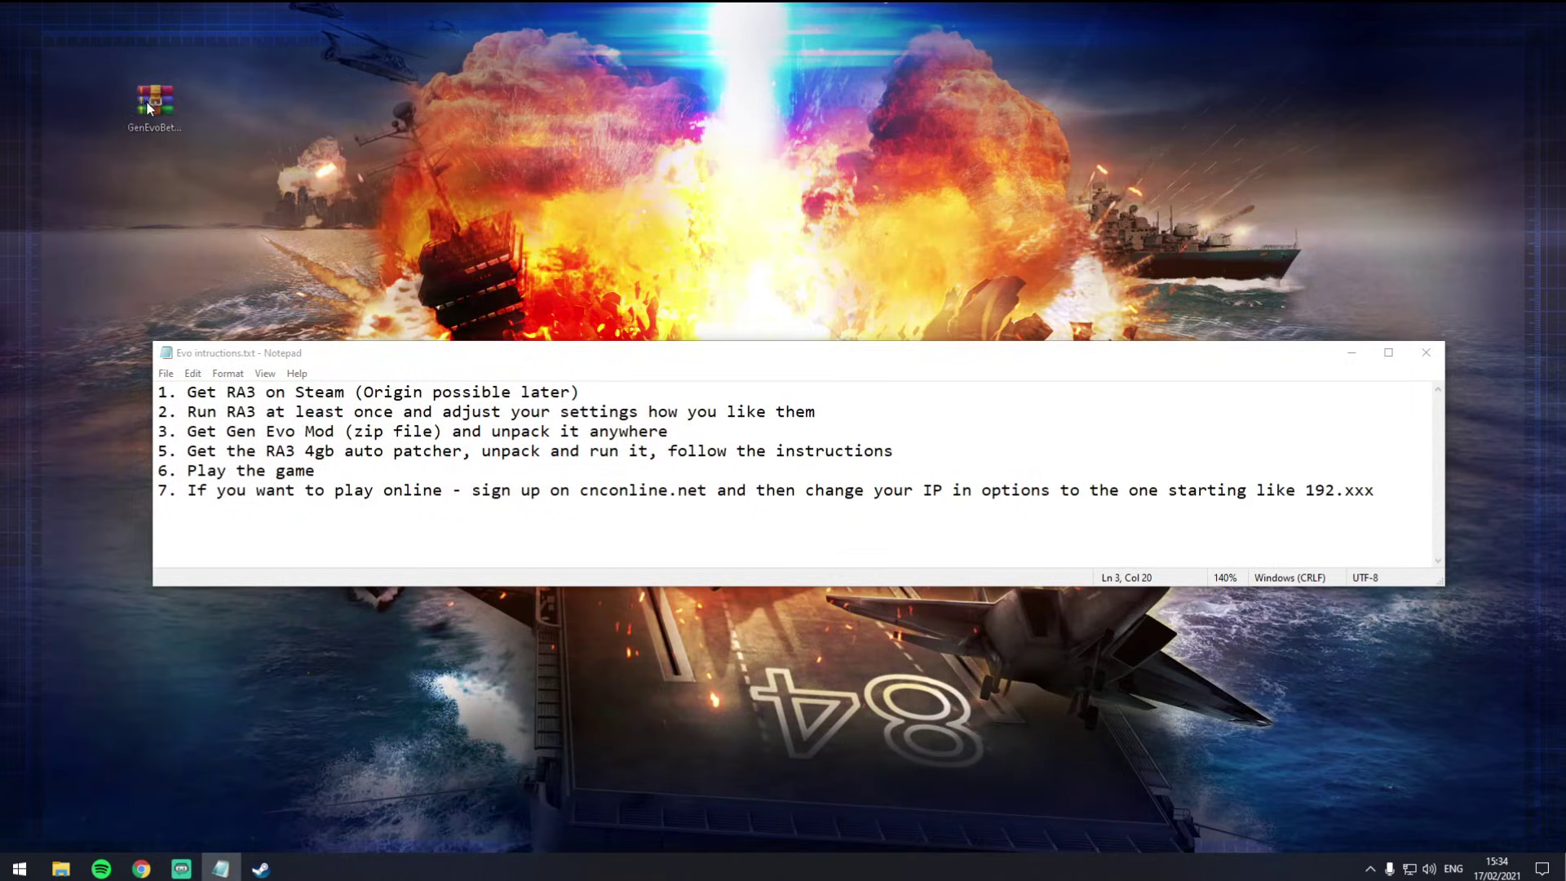
# - Extract GenEvoBeta01.zip on the desktop into a GenEvo folder
pyautogui.moveTo(153, 113); pyautogui.dragTo(166, 143)
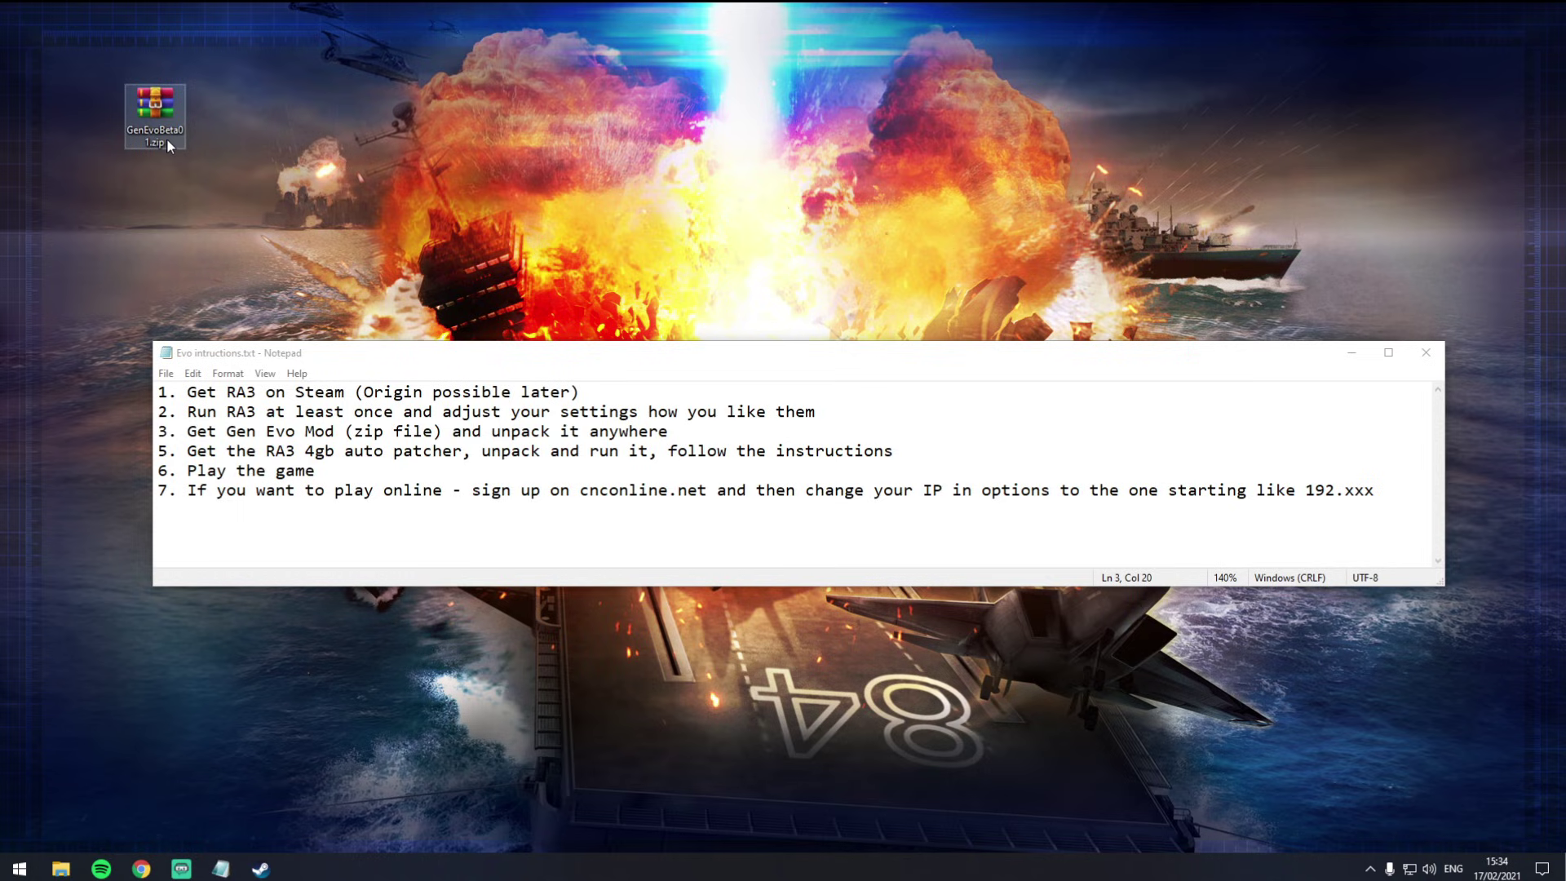
pyautogui.rightClick(164, 109)
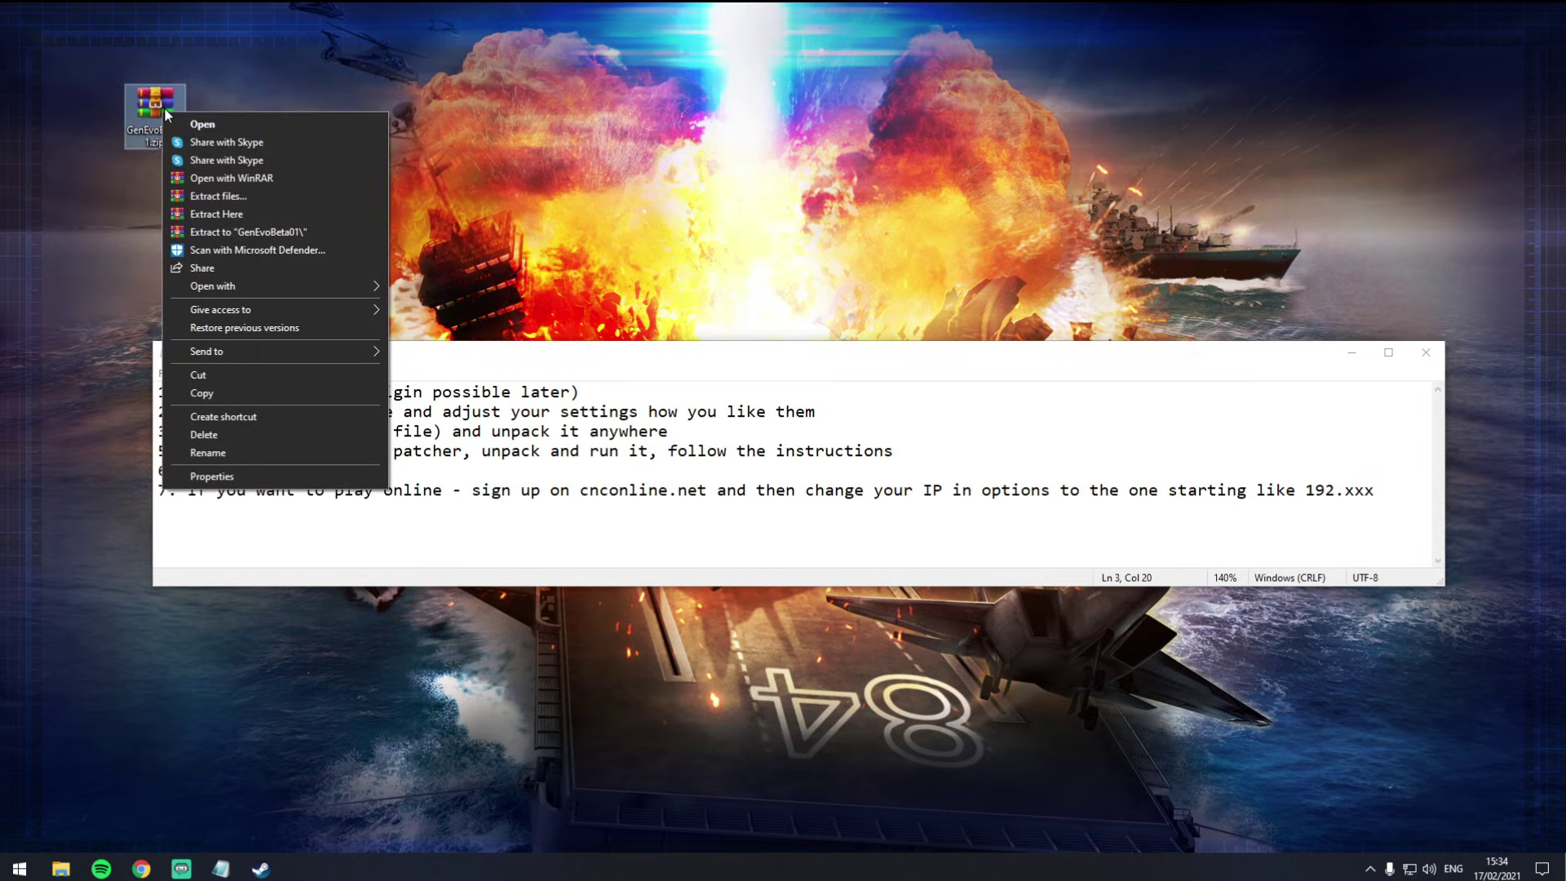
pyautogui.click(243, 212)
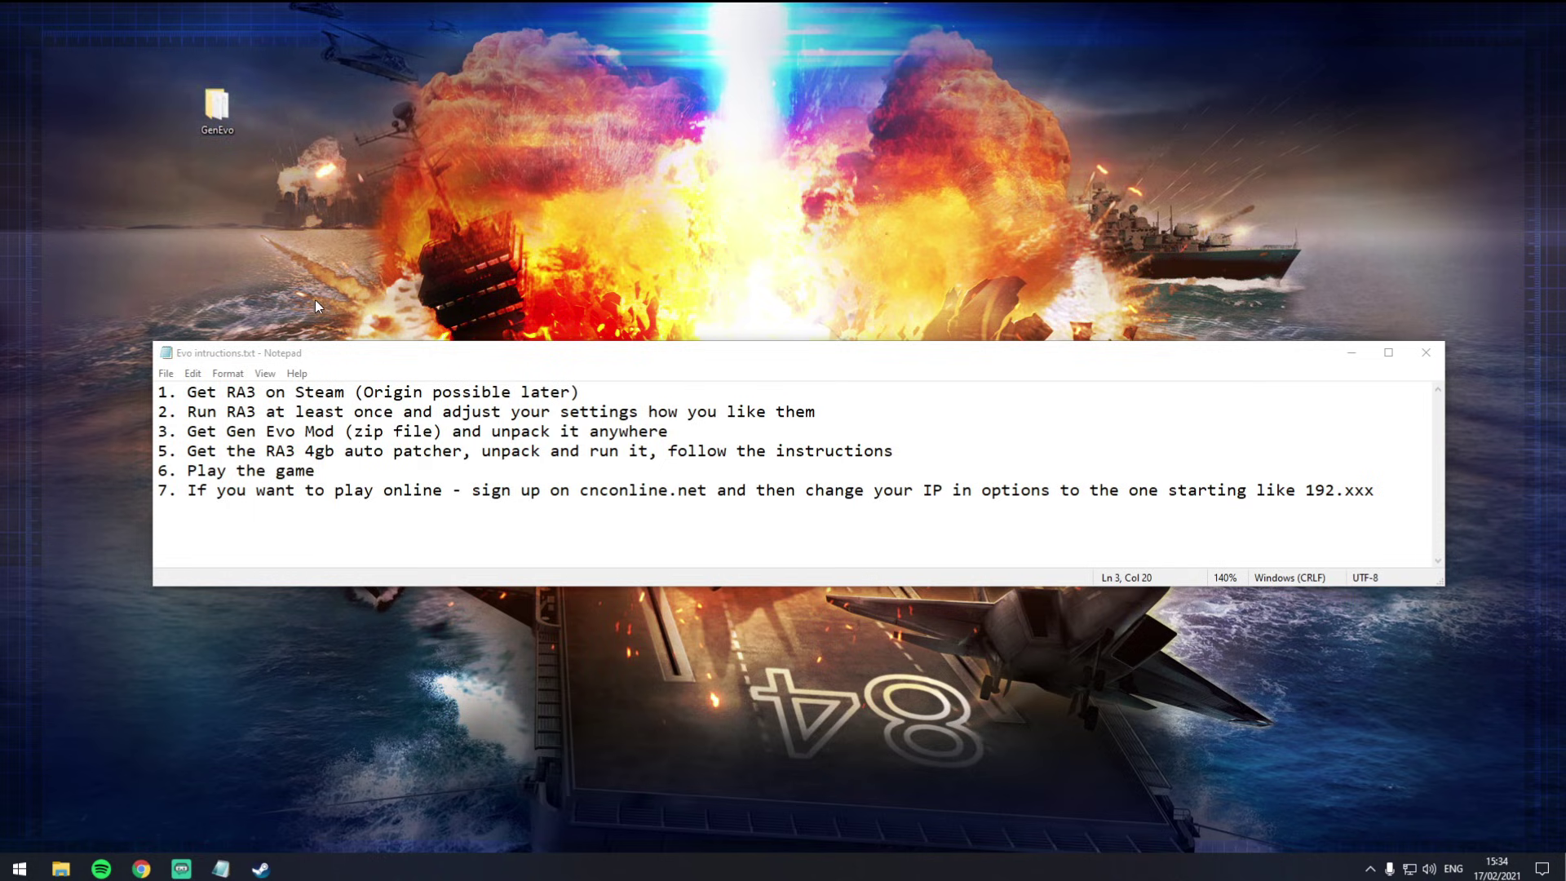
# - Open the extracted GenEvo folder and browse the ForContentCreators wallpaper images
pyautogui.doubleClick(210, 110)
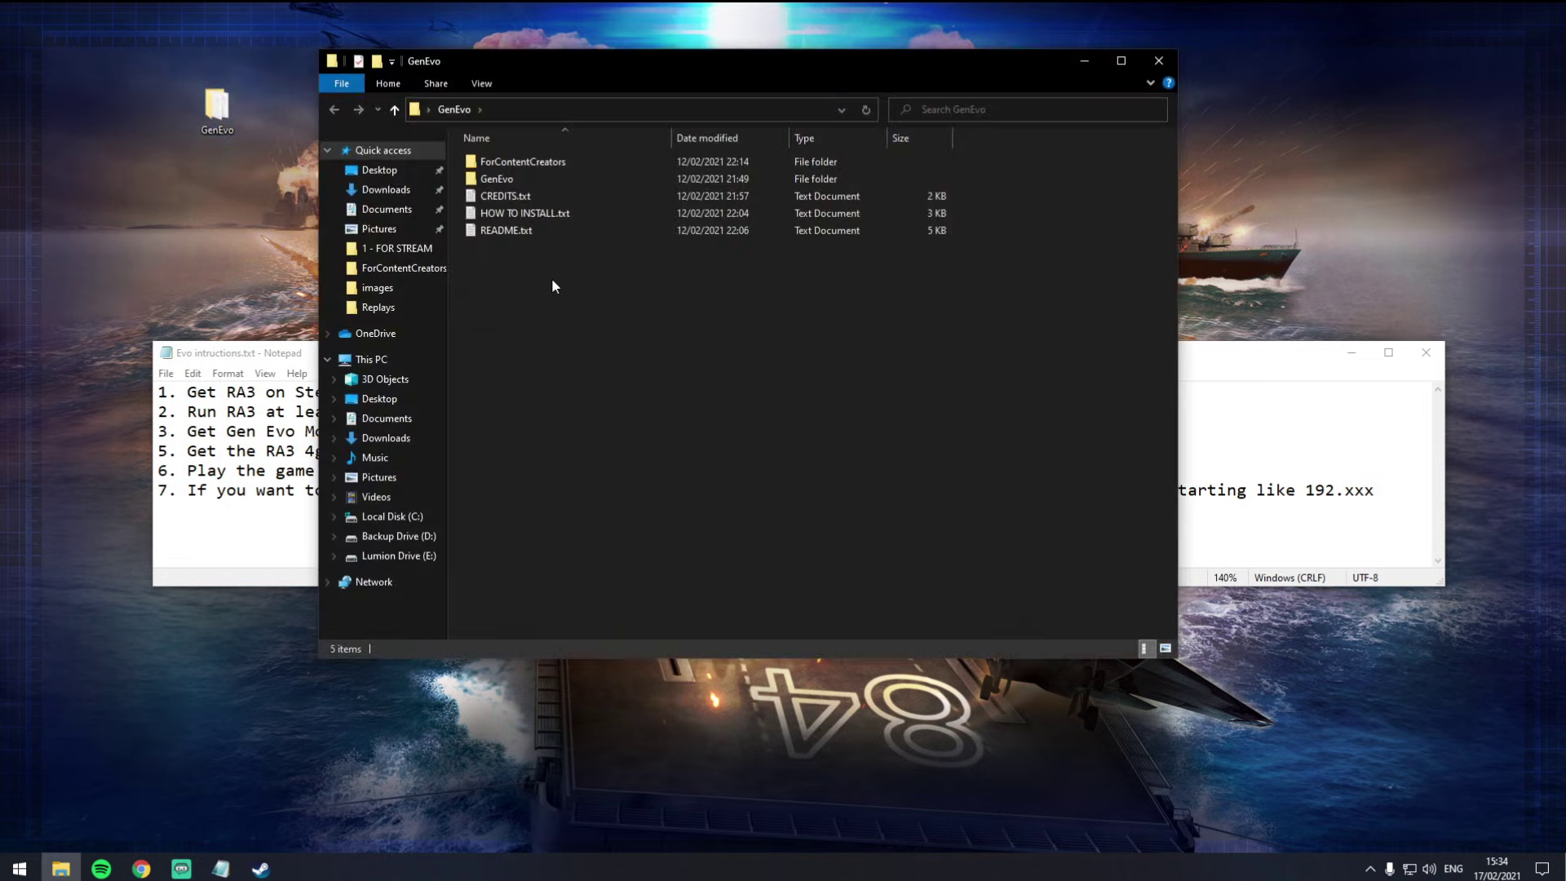
pyautogui.doubleClick(535, 161)
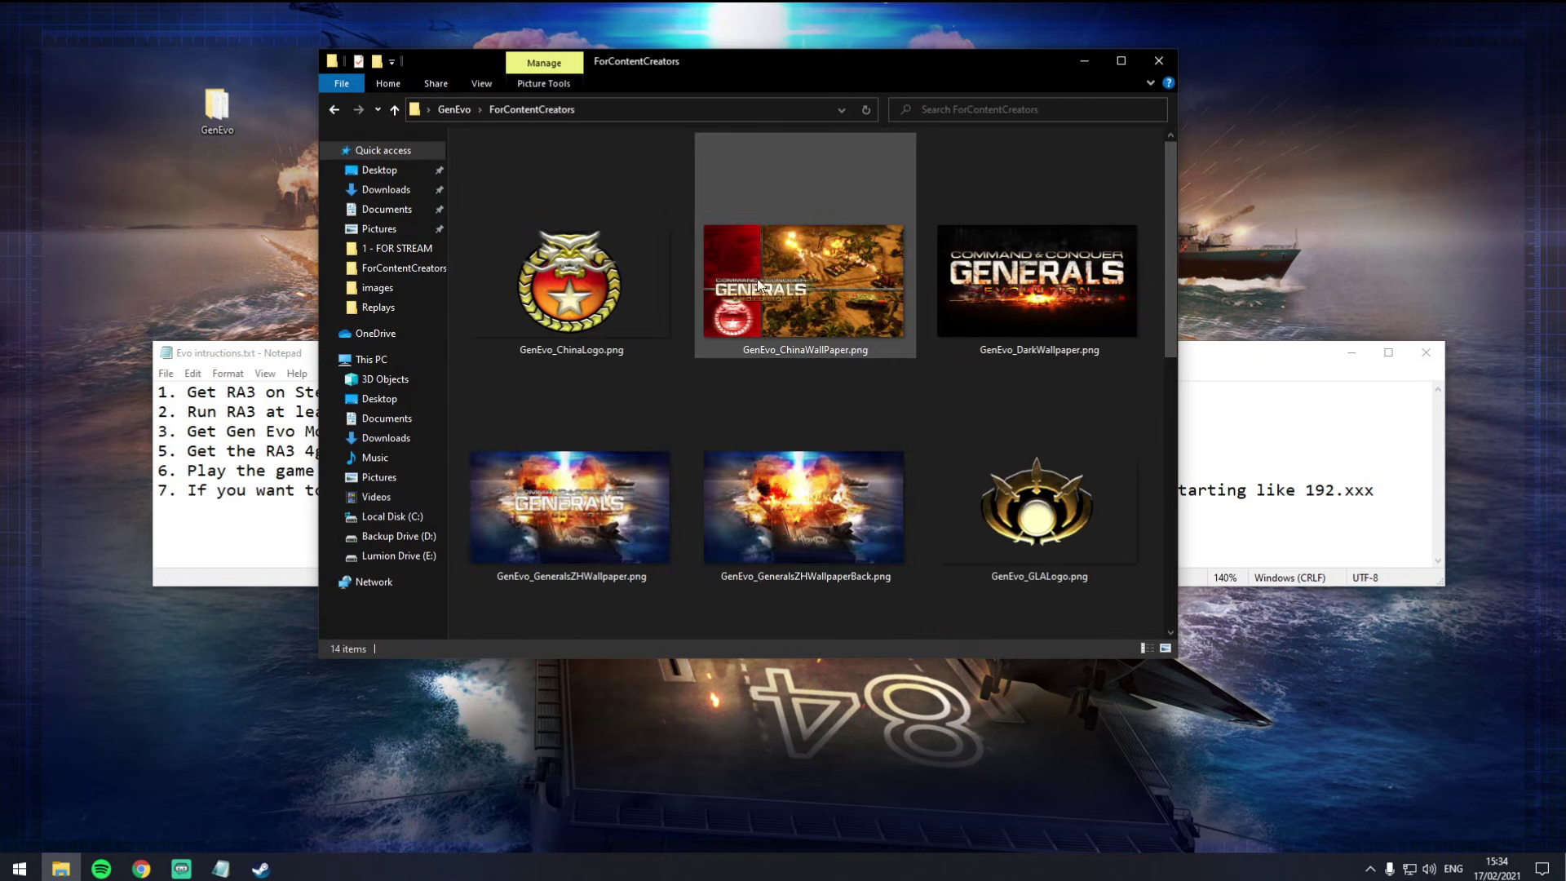
pyautogui.moveTo(1171, 240); pyautogui.dragTo(1211, 247)
pyautogui.click(831, 367)
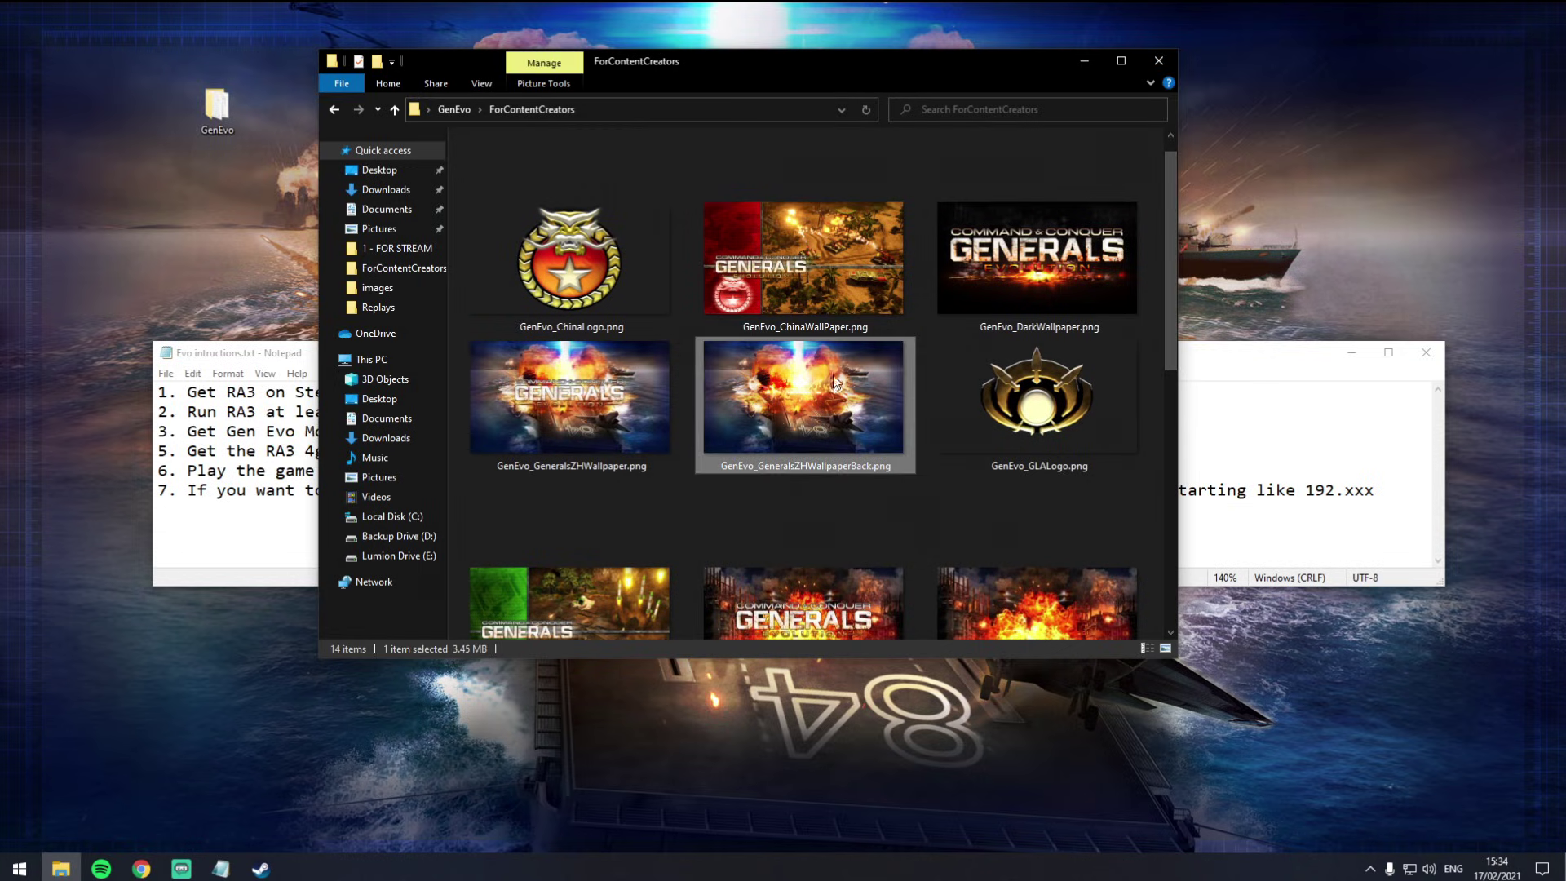
pyautogui.click(601, 418)
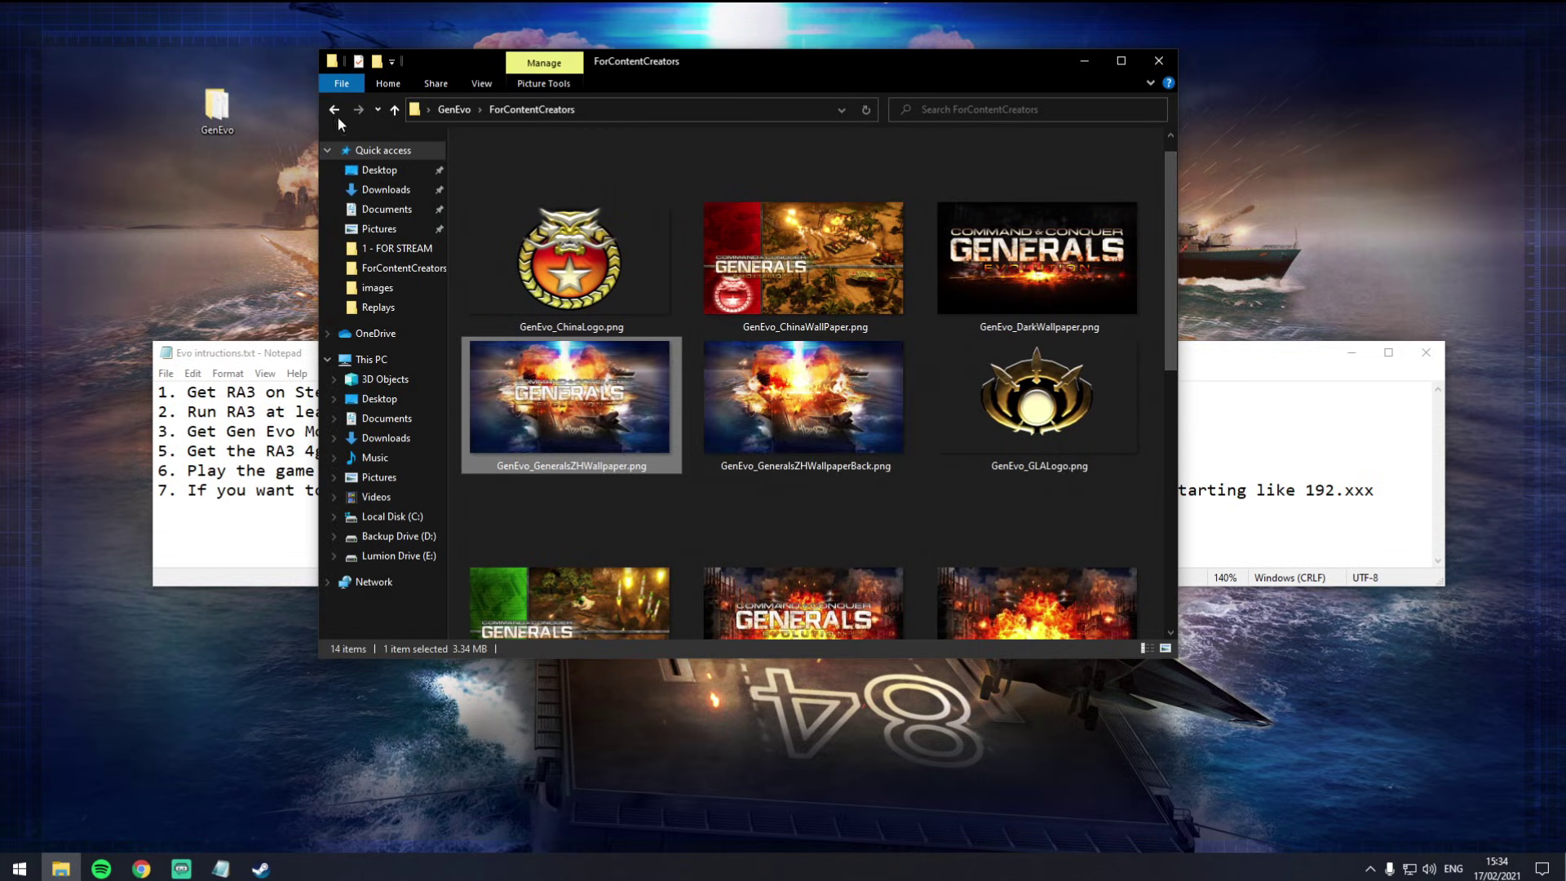
pyautogui.click(334, 109)
# - Open the inner GenEvo game folder and select GenEvo.exe beside the Windowed Mode batch file
pyautogui.doubleClick(499, 180)
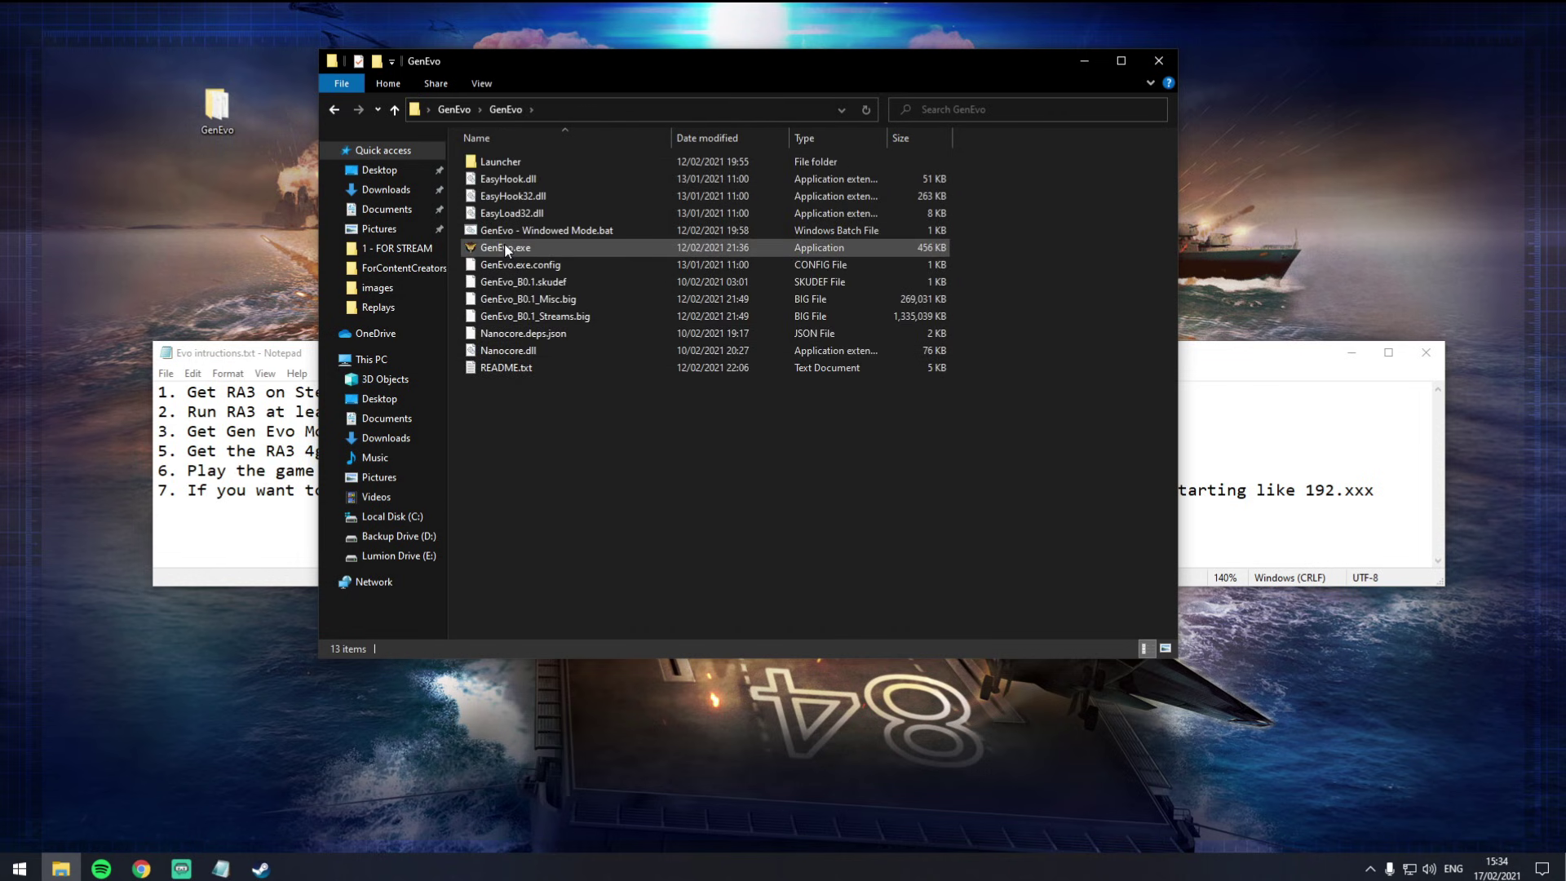
pyautogui.click(535, 233)
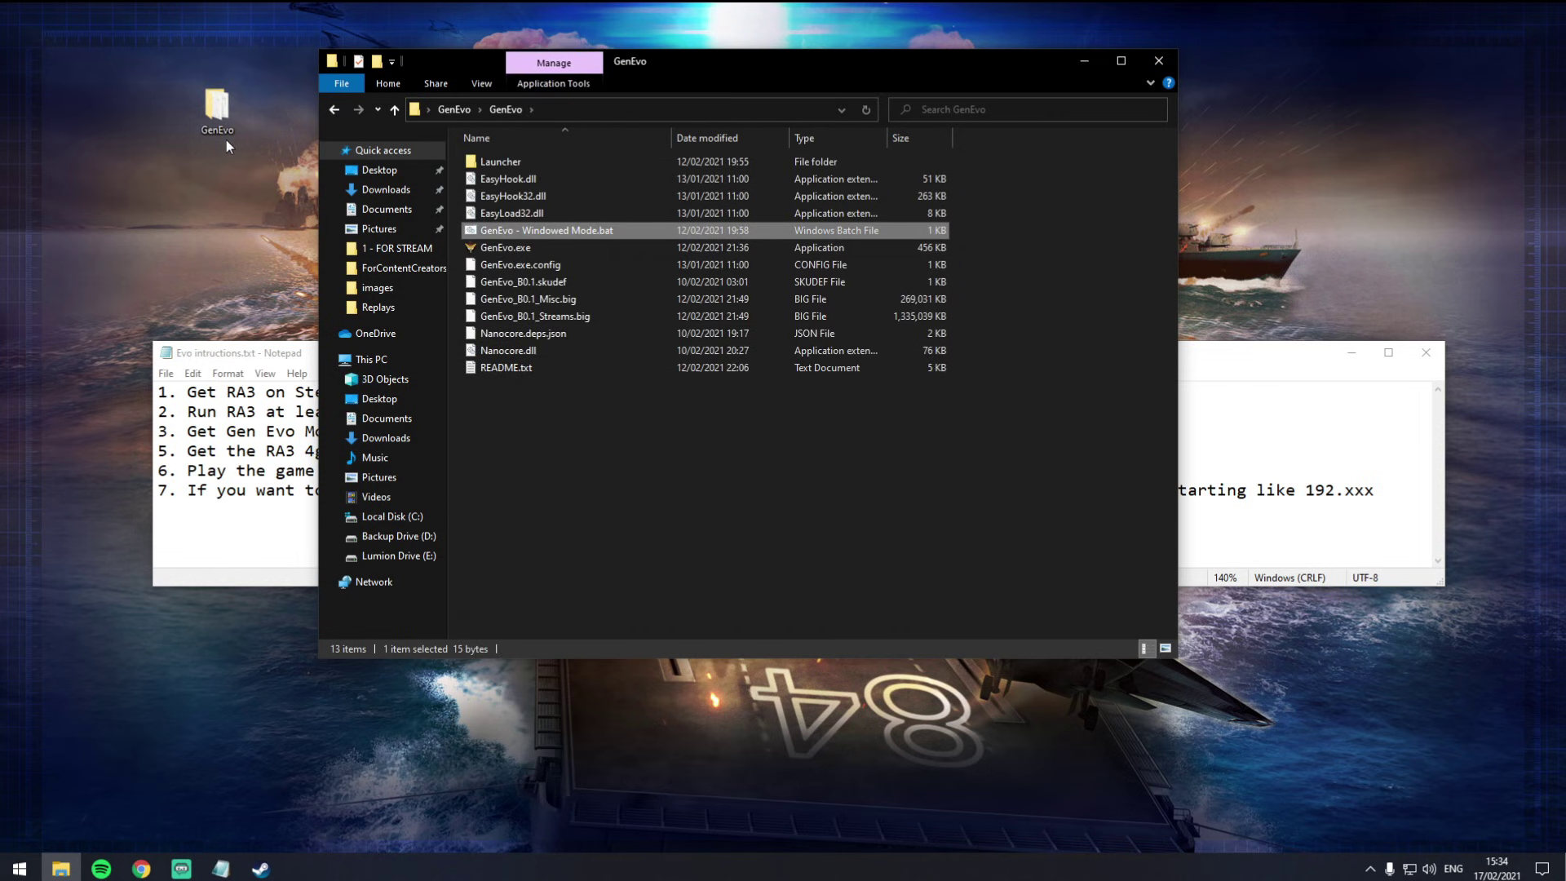
pyautogui.click(212, 112)
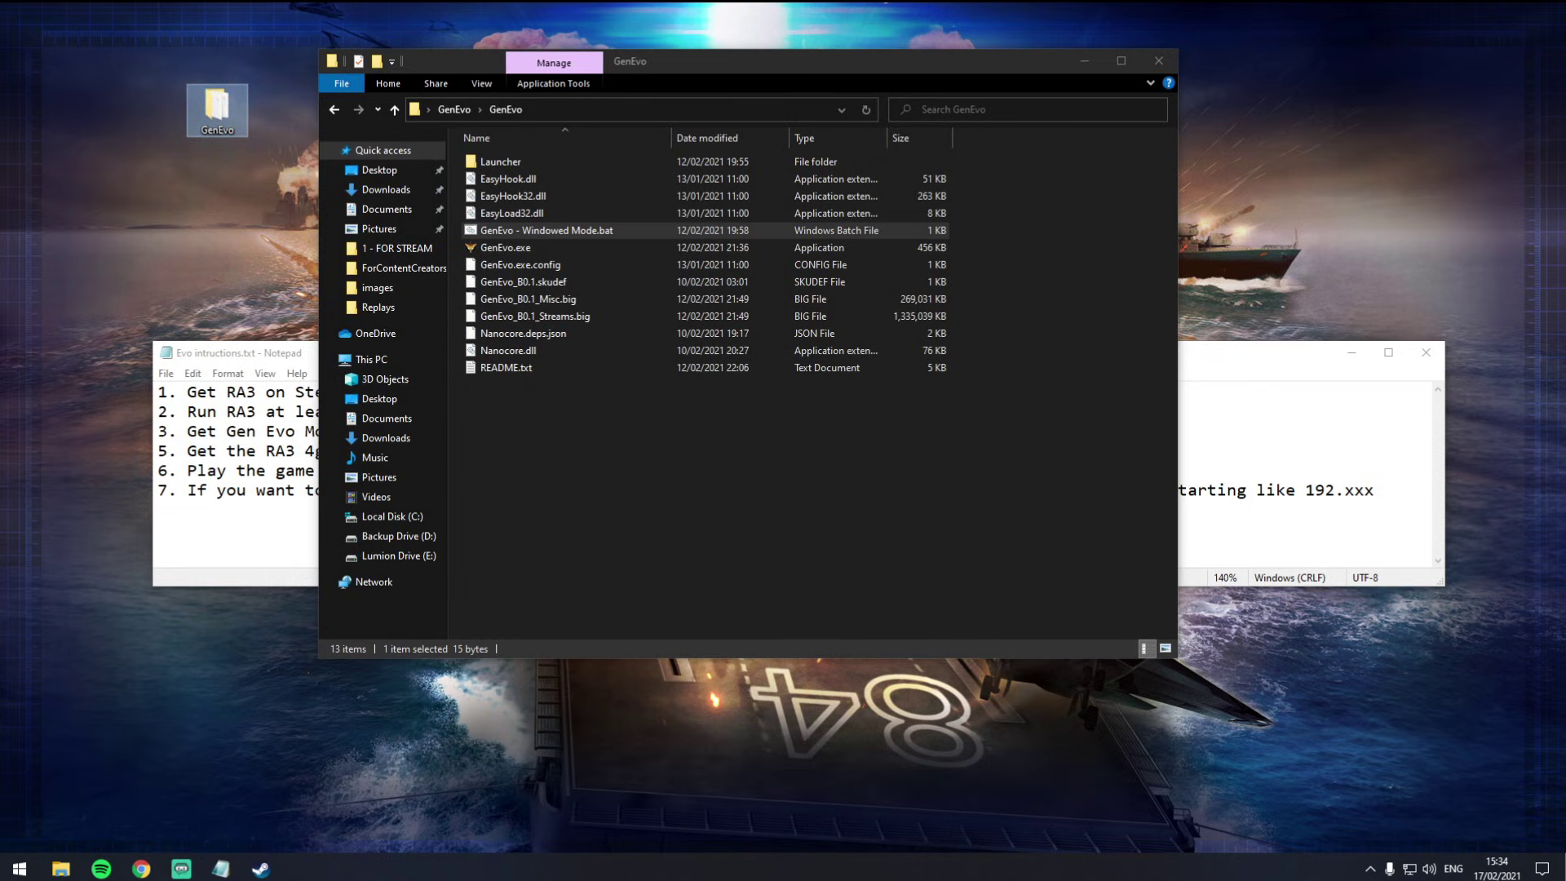
pyautogui.click(574, 233)
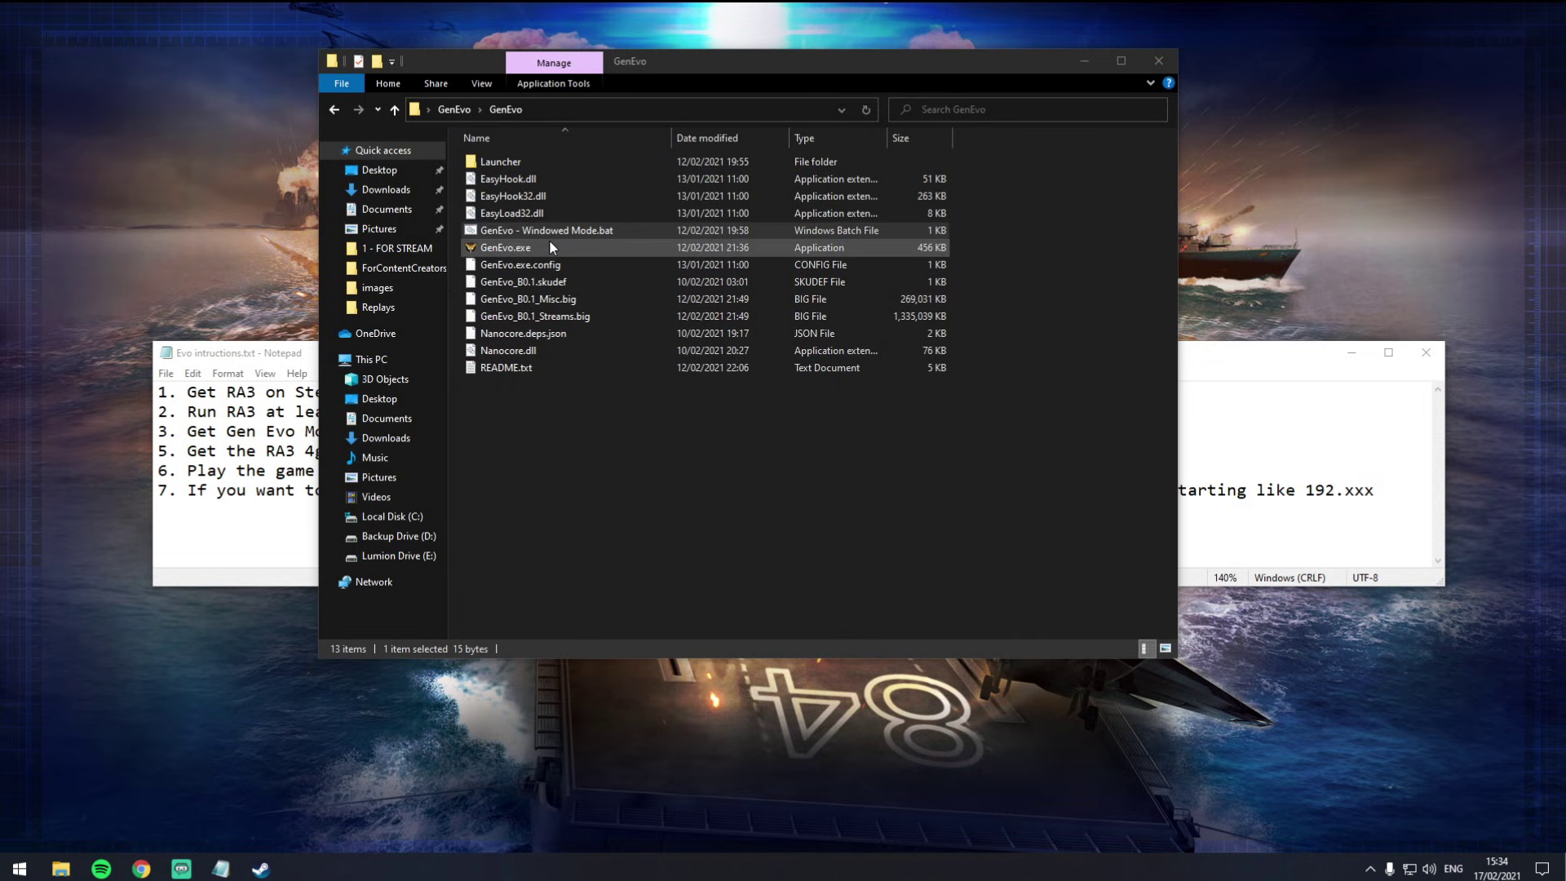
pyautogui.click(561, 426)
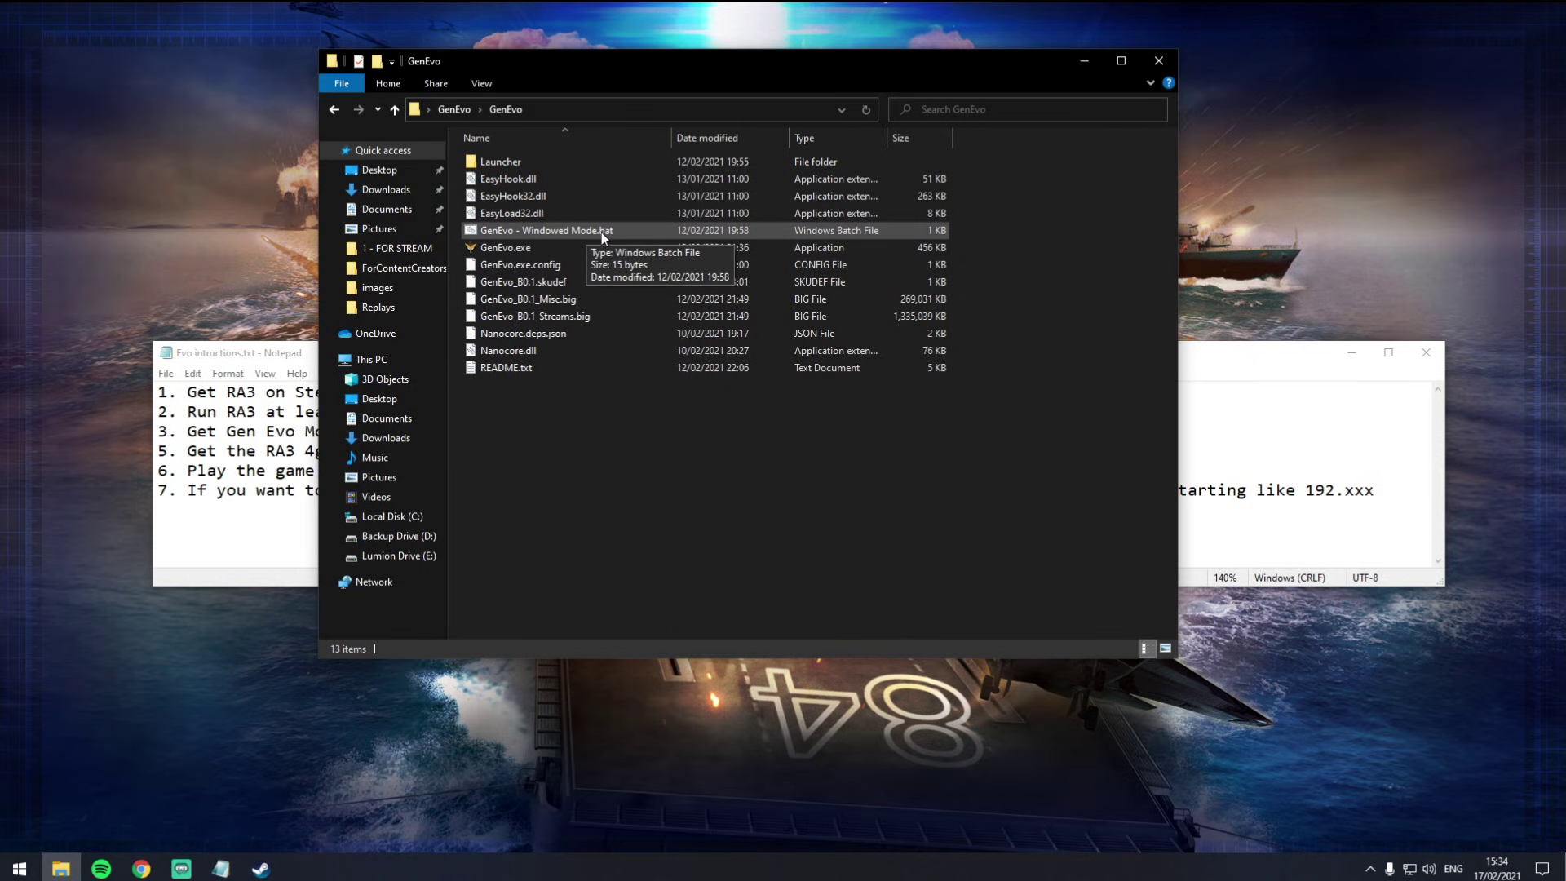
pyautogui.click(514, 250)
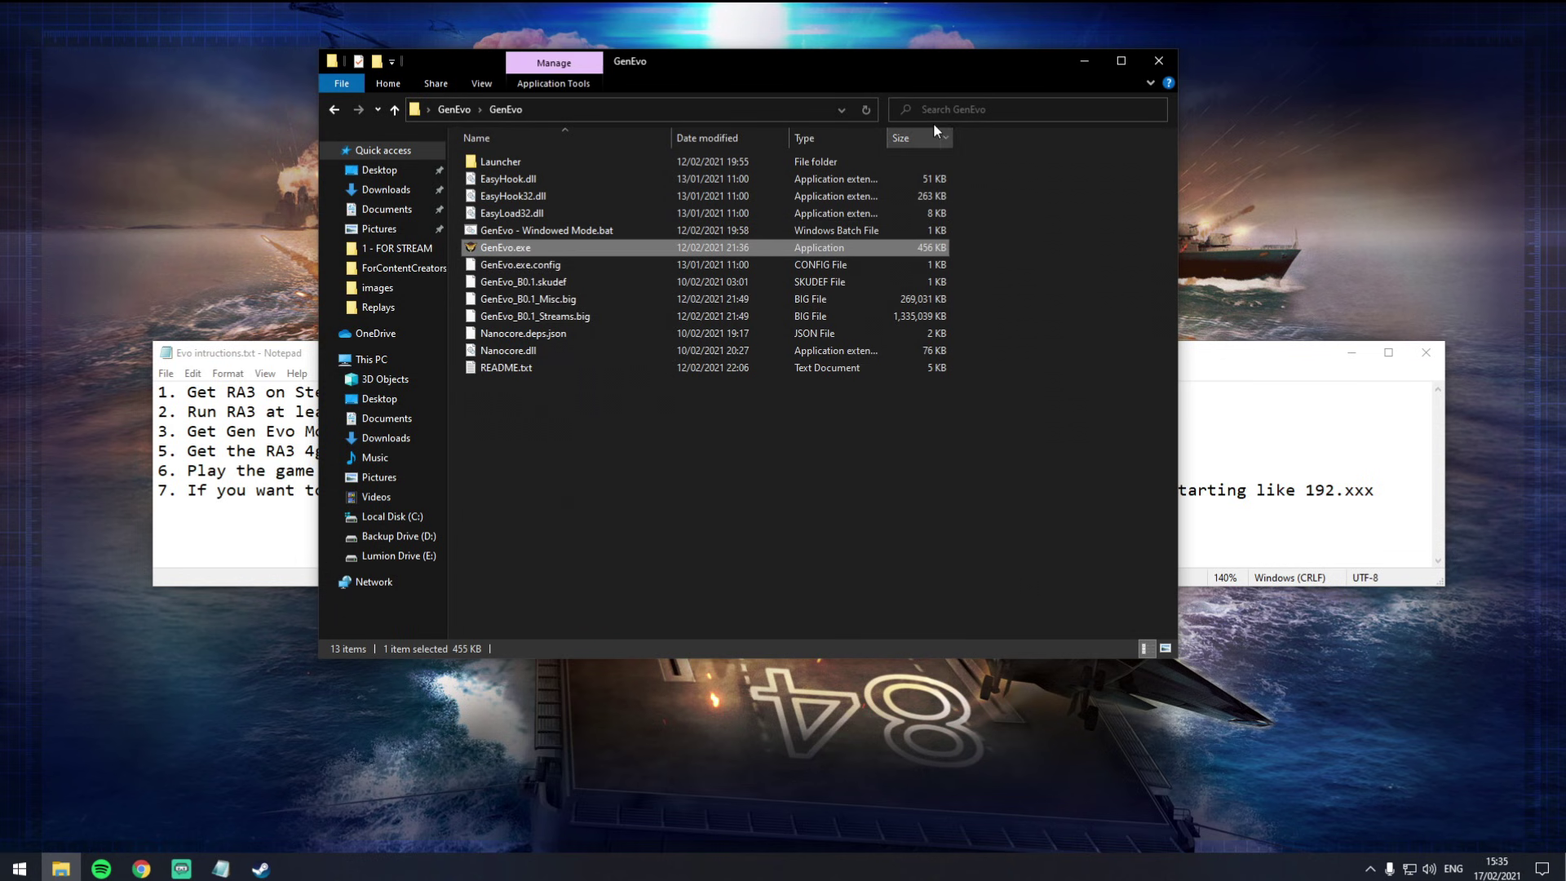
pyautogui.moveTo(970, 64); pyautogui.dragTo(944, 555)
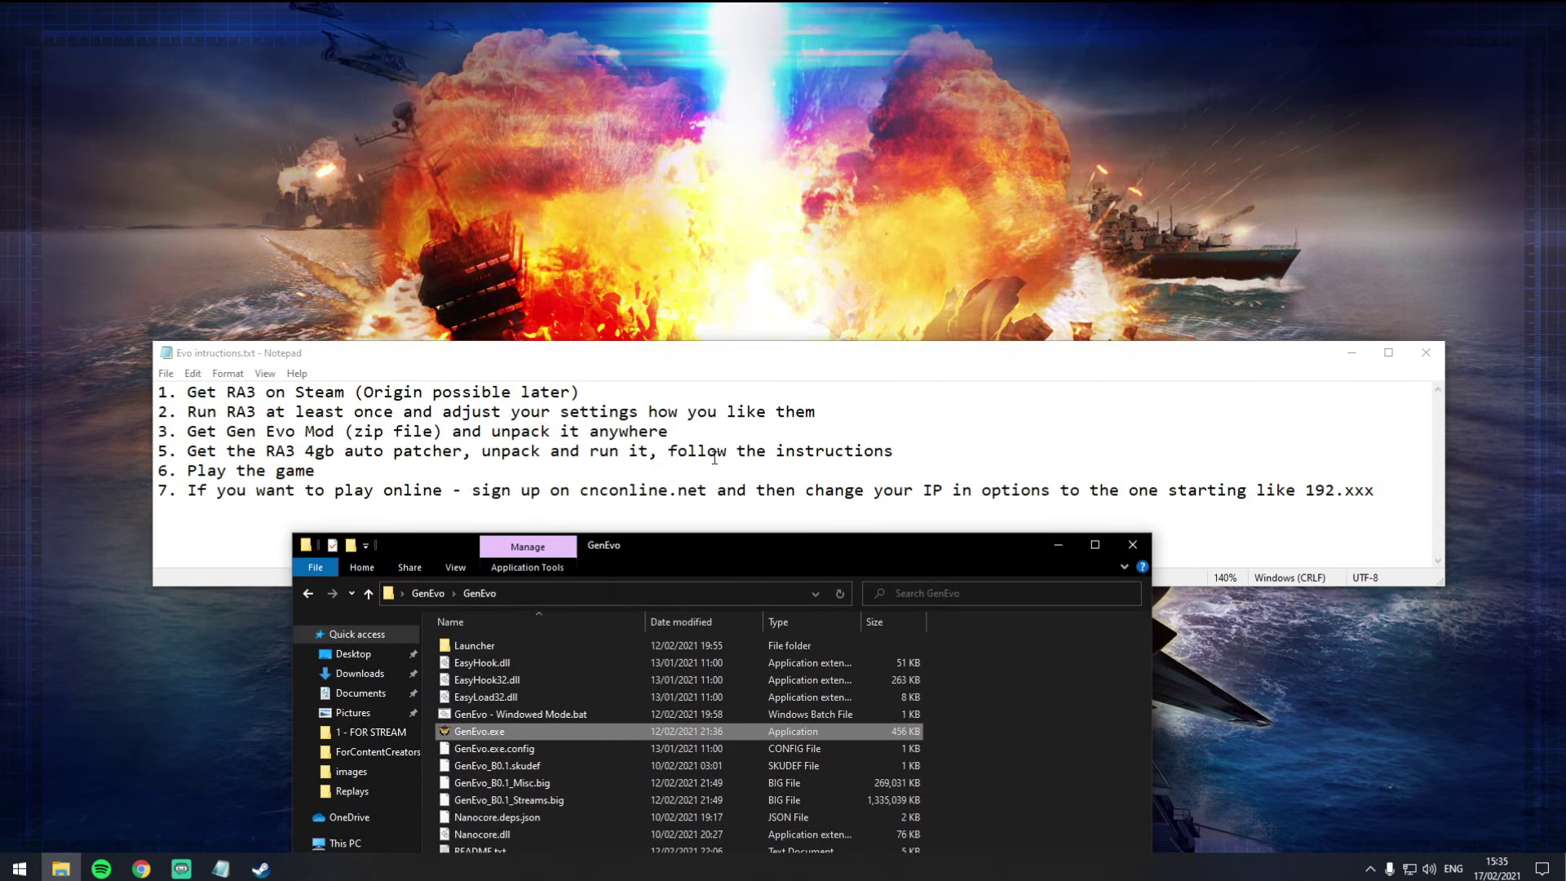
# - Mark step 3 on unpacking the mod as done and close the GenEvo folder window
pyautogui.moveTo(709, 432); pyautogui.dragTo(127, 431)
pyautogui.click(562, 432)
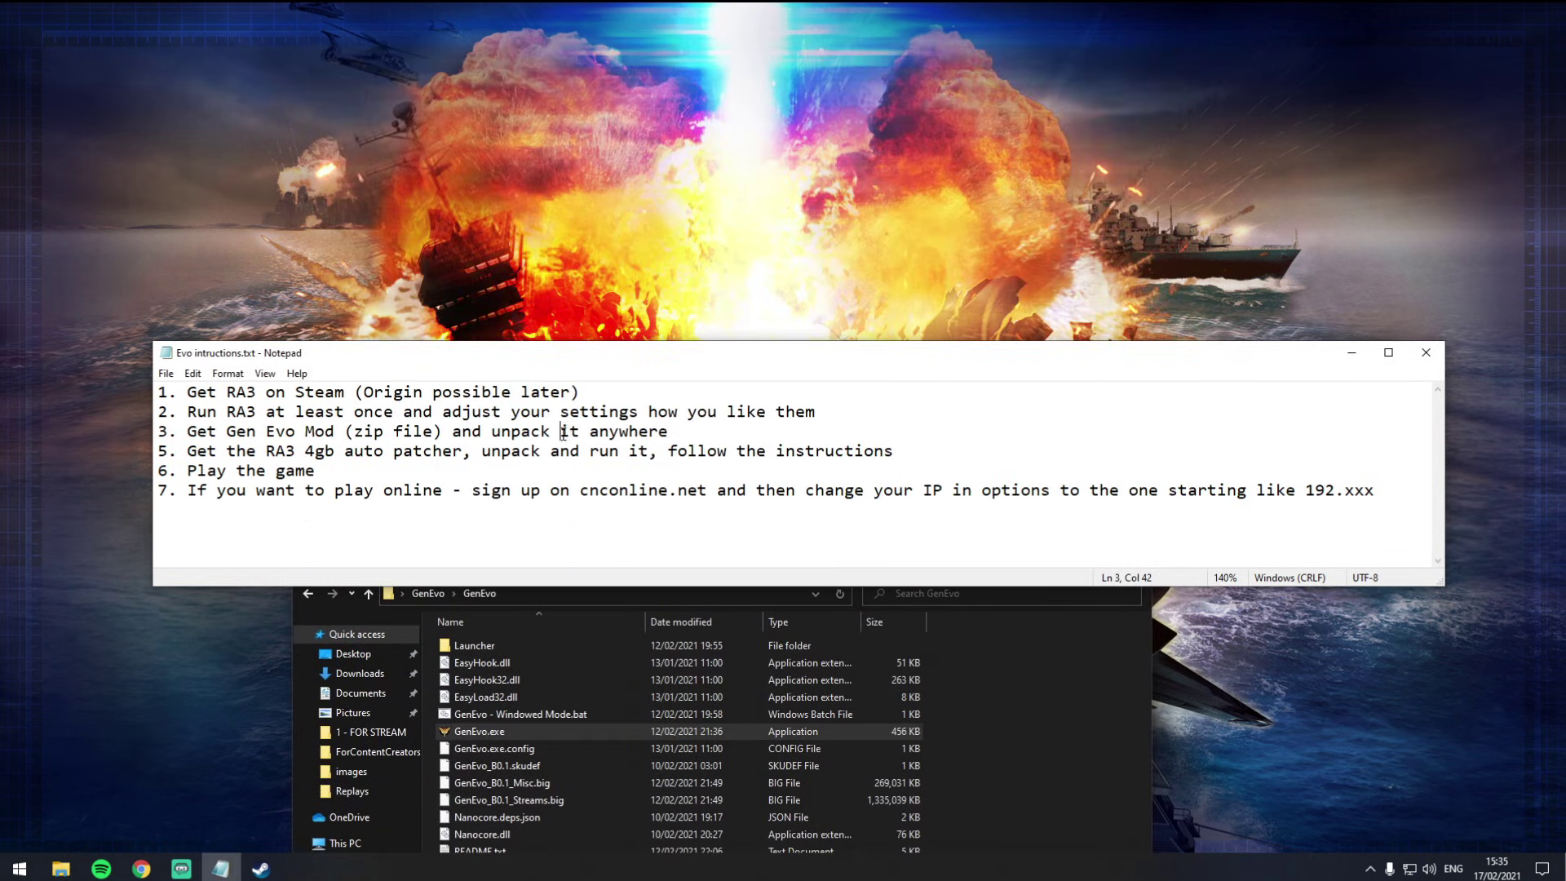
pyautogui.click(1029, 607)
pyautogui.moveTo(996, 553); pyautogui.dragTo(974, 448)
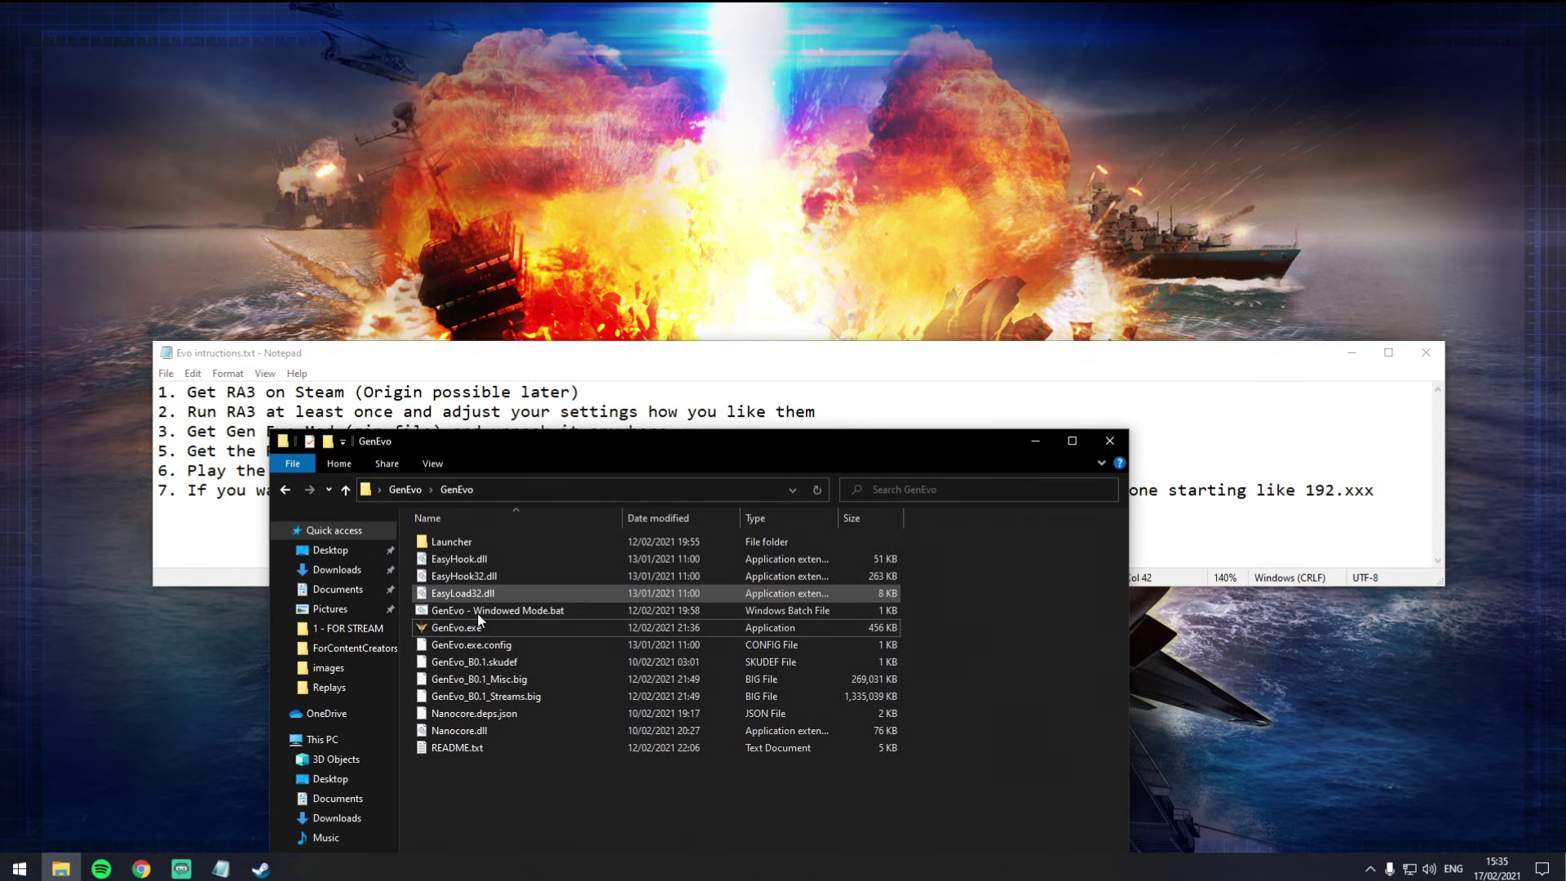
pyautogui.click(1111, 441)
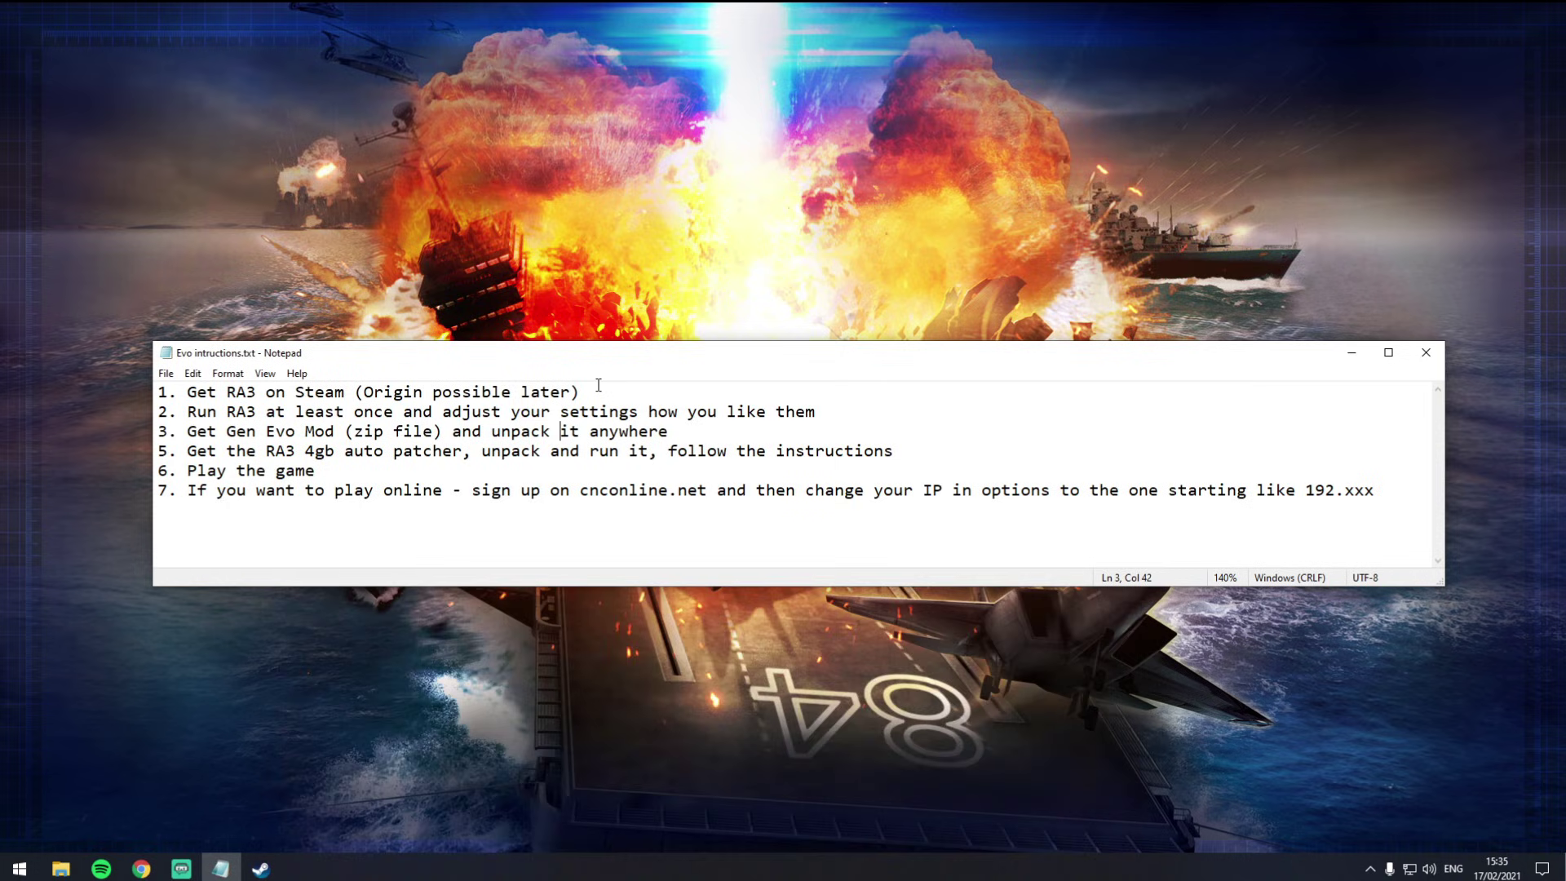
# - Read step 5 about the 4gb auto patcher, then return to the ModDB page in Chrome
pyautogui.click(230, 451)
pyautogui.click(892, 451)
pyautogui.moveTo(892, 450); pyautogui.dragTo(309, 451)
pyautogui.click(817, 471)
pyautogui.moveTo(917, 451); pyautogui.dragTo(187, 448)
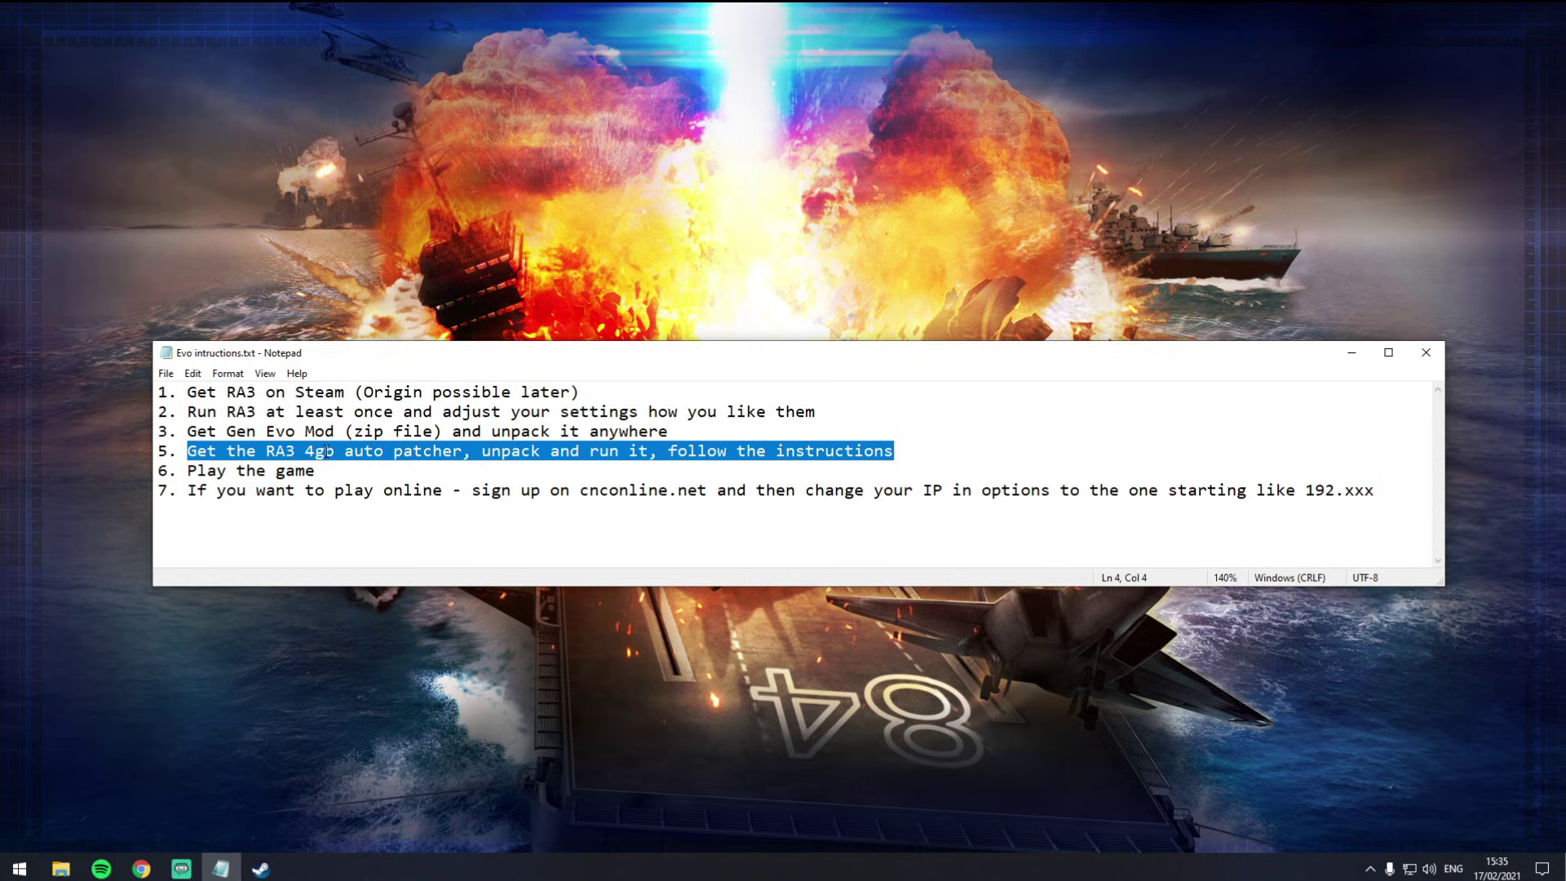
pyautogui.click(333, 453)
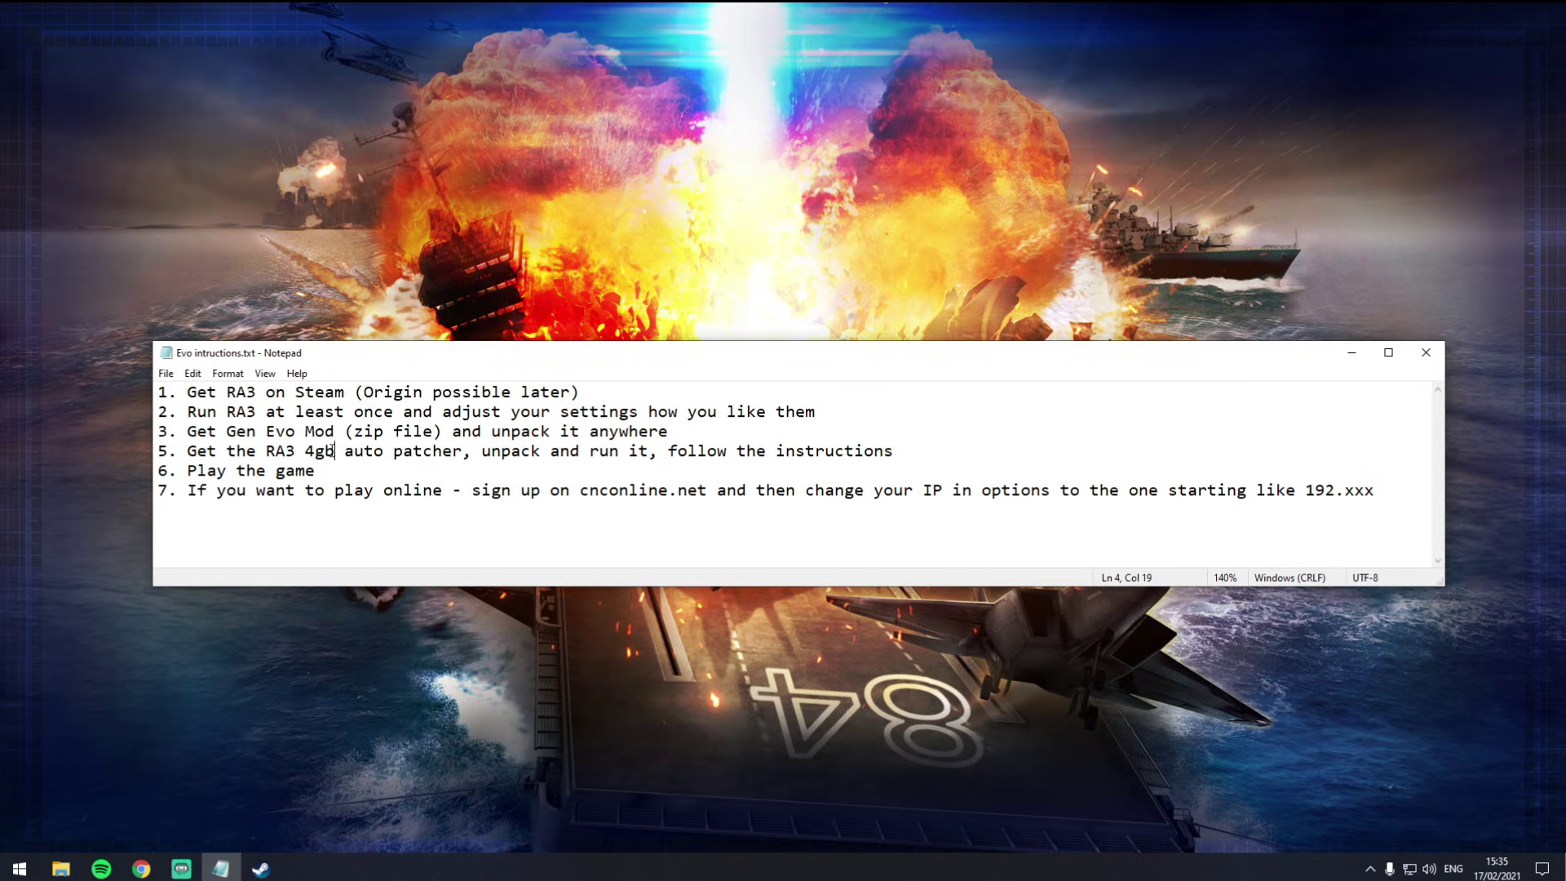
pyautogui.moveTo(333, 450); pyautogui.dragTo(306, 450)
pyautogui.click(336, 451)
pyautogui.click(200, 659)
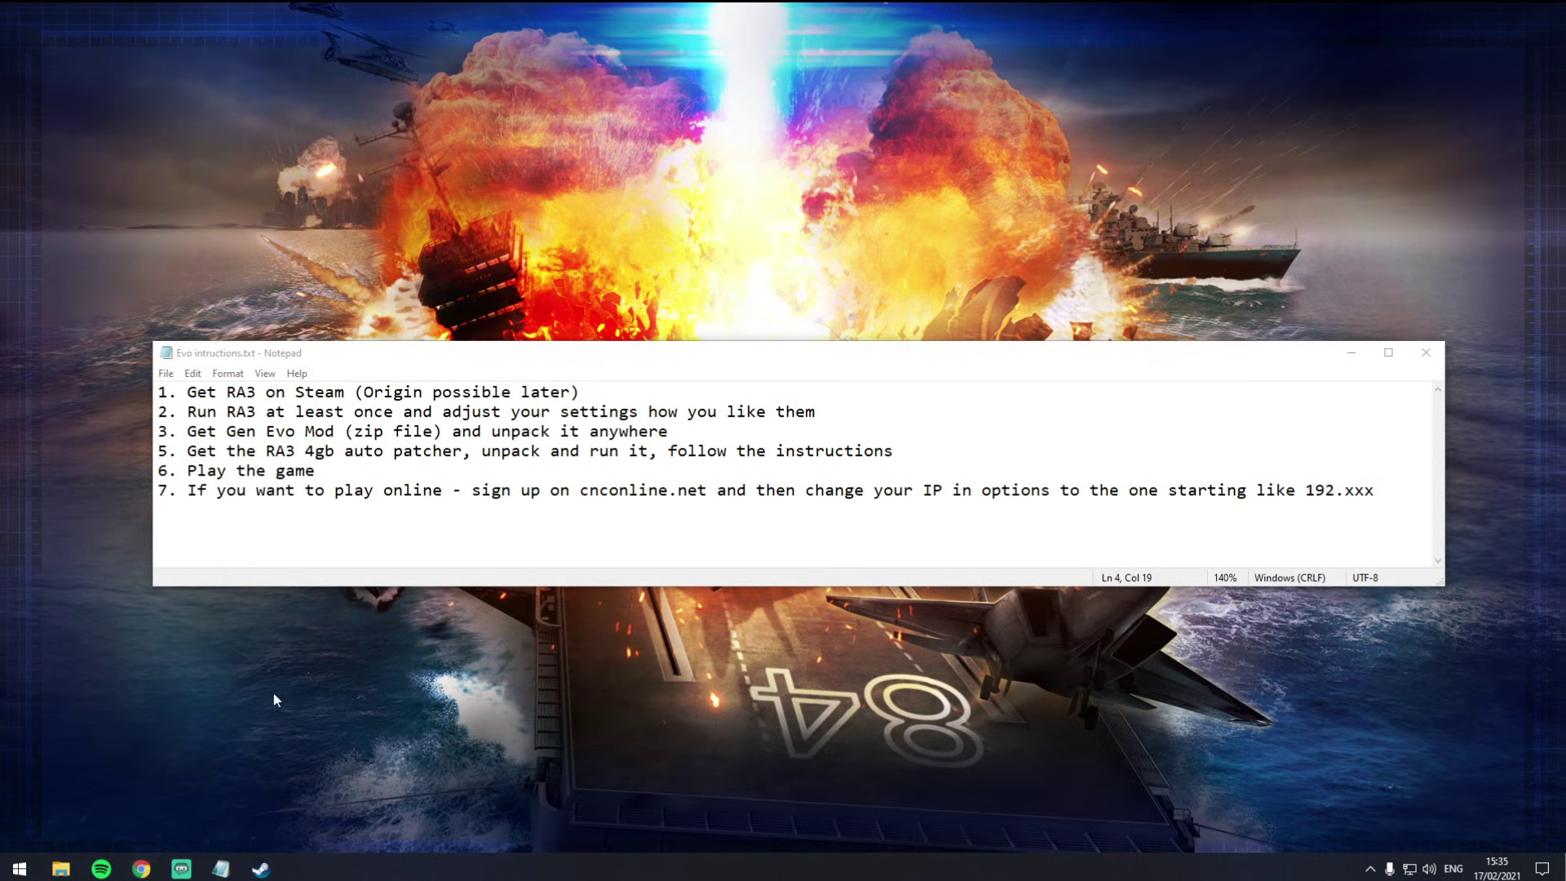
pyautogui.click(141, 868)
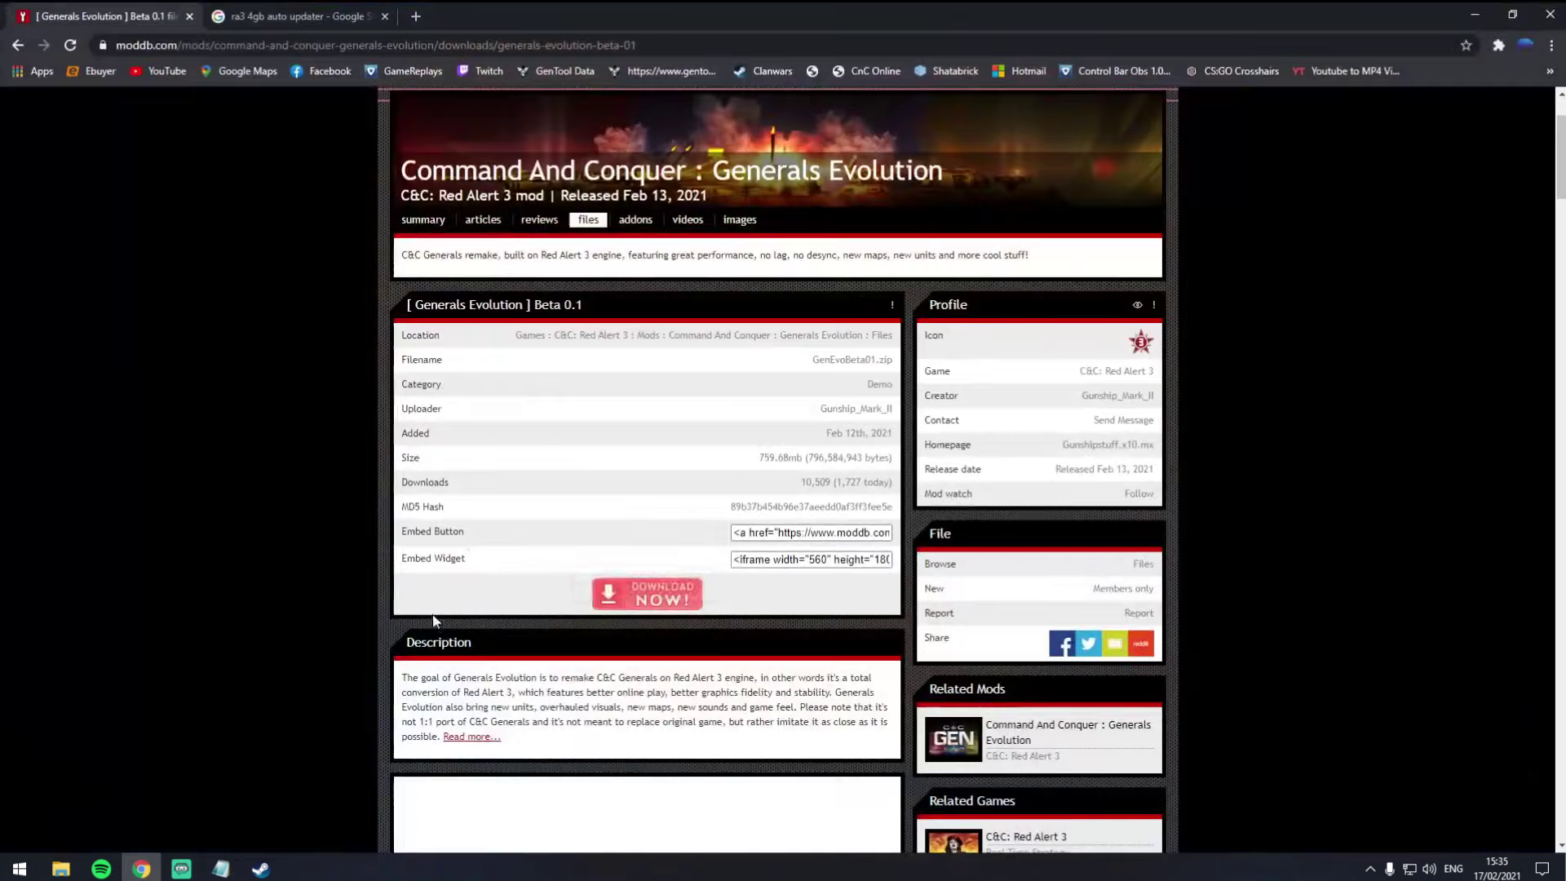
# - From the 'ra3 4gb auto updater' results, open the ModDB C&C 4GB Auto-Patcher page
pyautogui.click(266, 20)
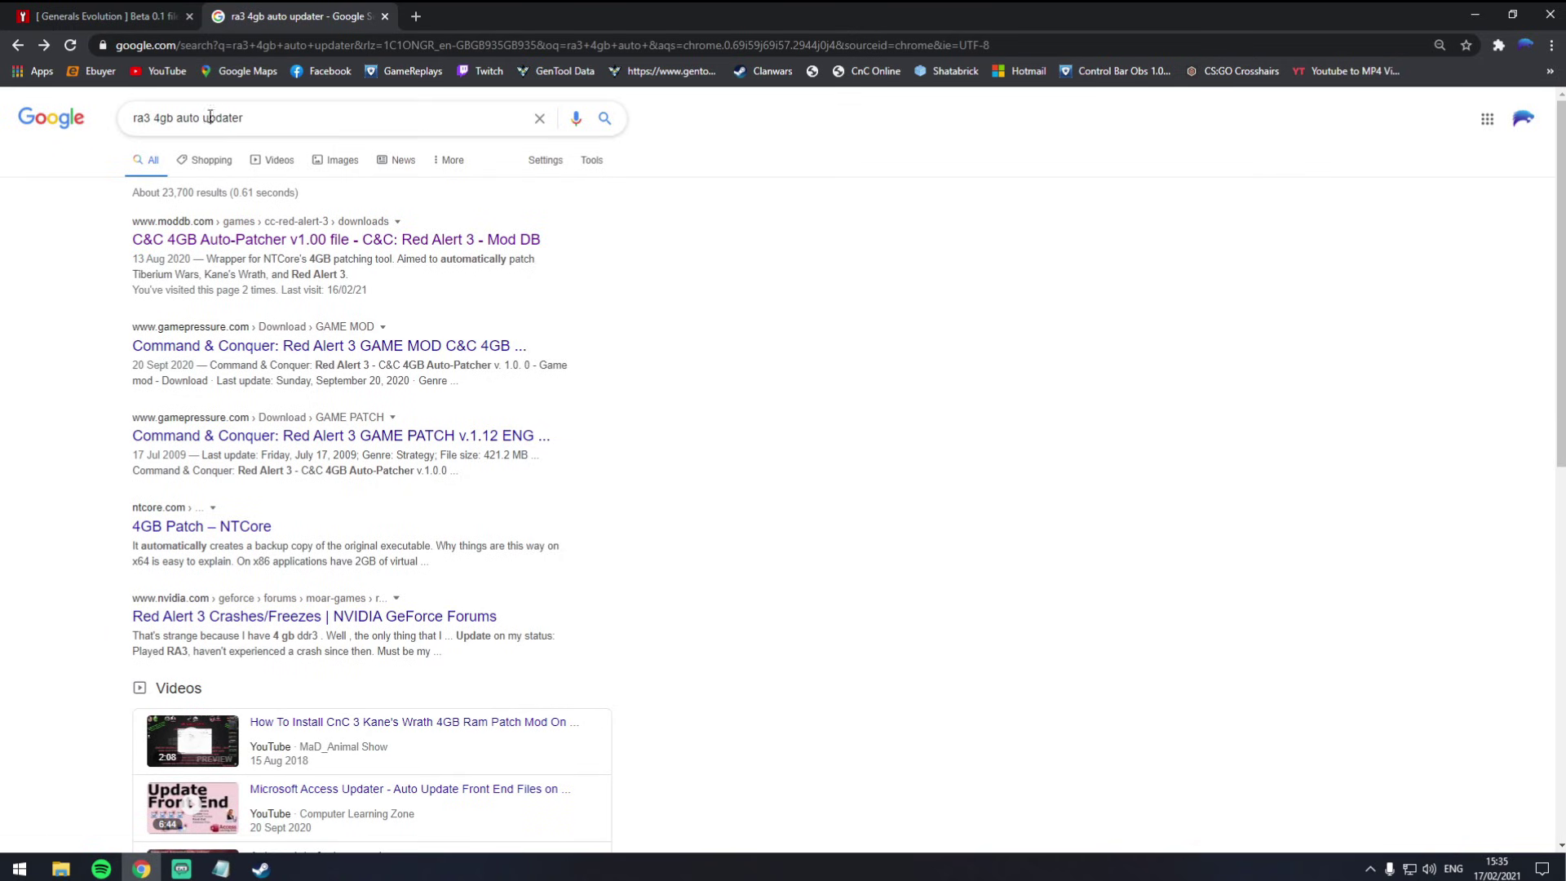
pyautogui.click(254, 121)
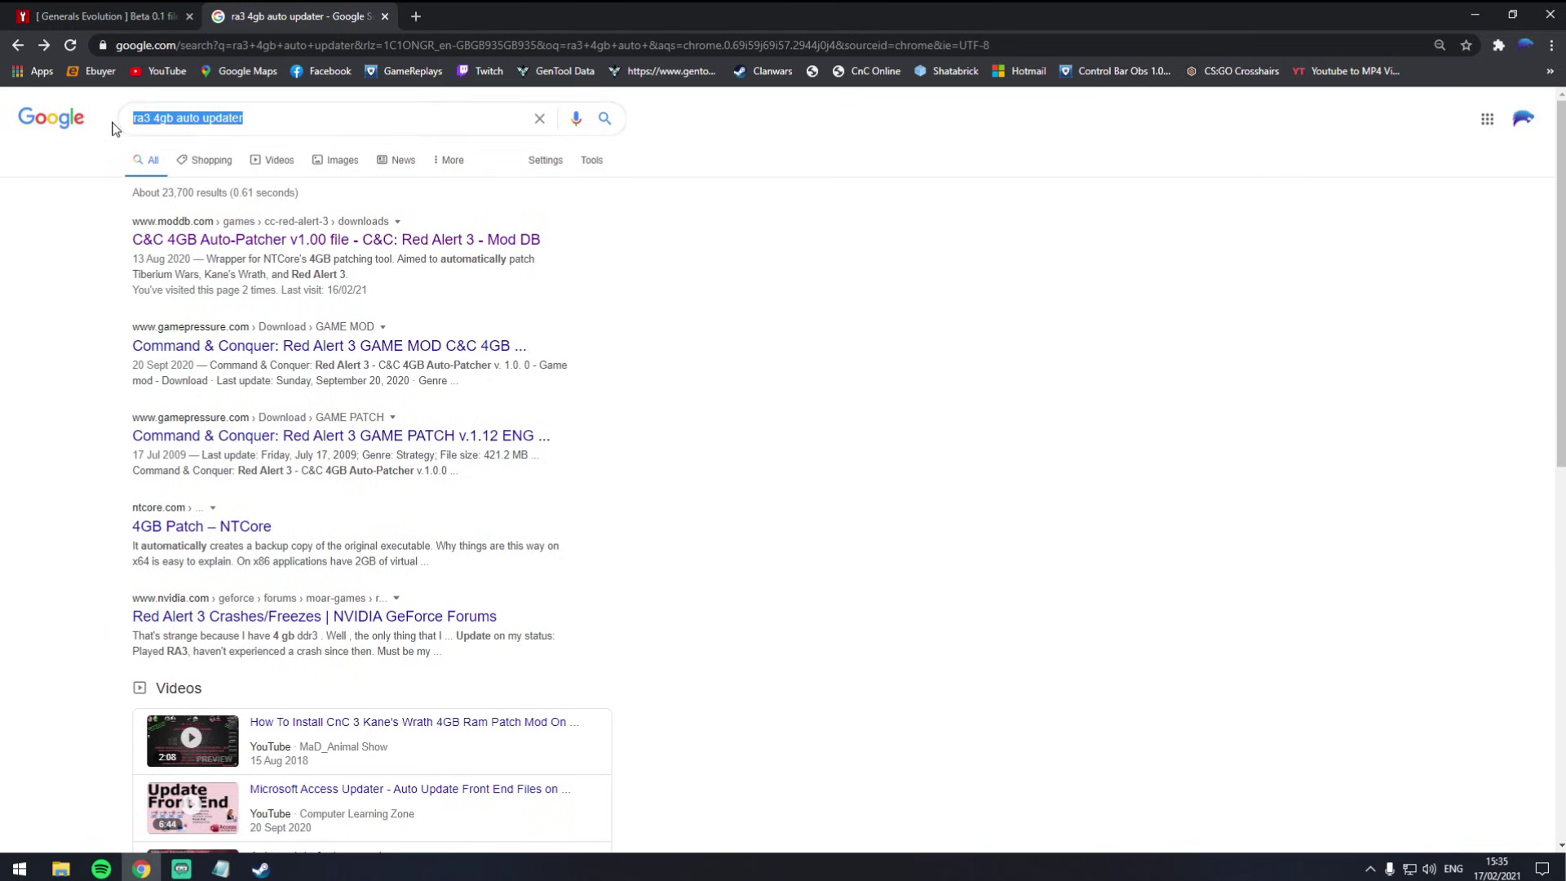
pyautogui.click(258, 123)
pyautogui.click(794, 262)
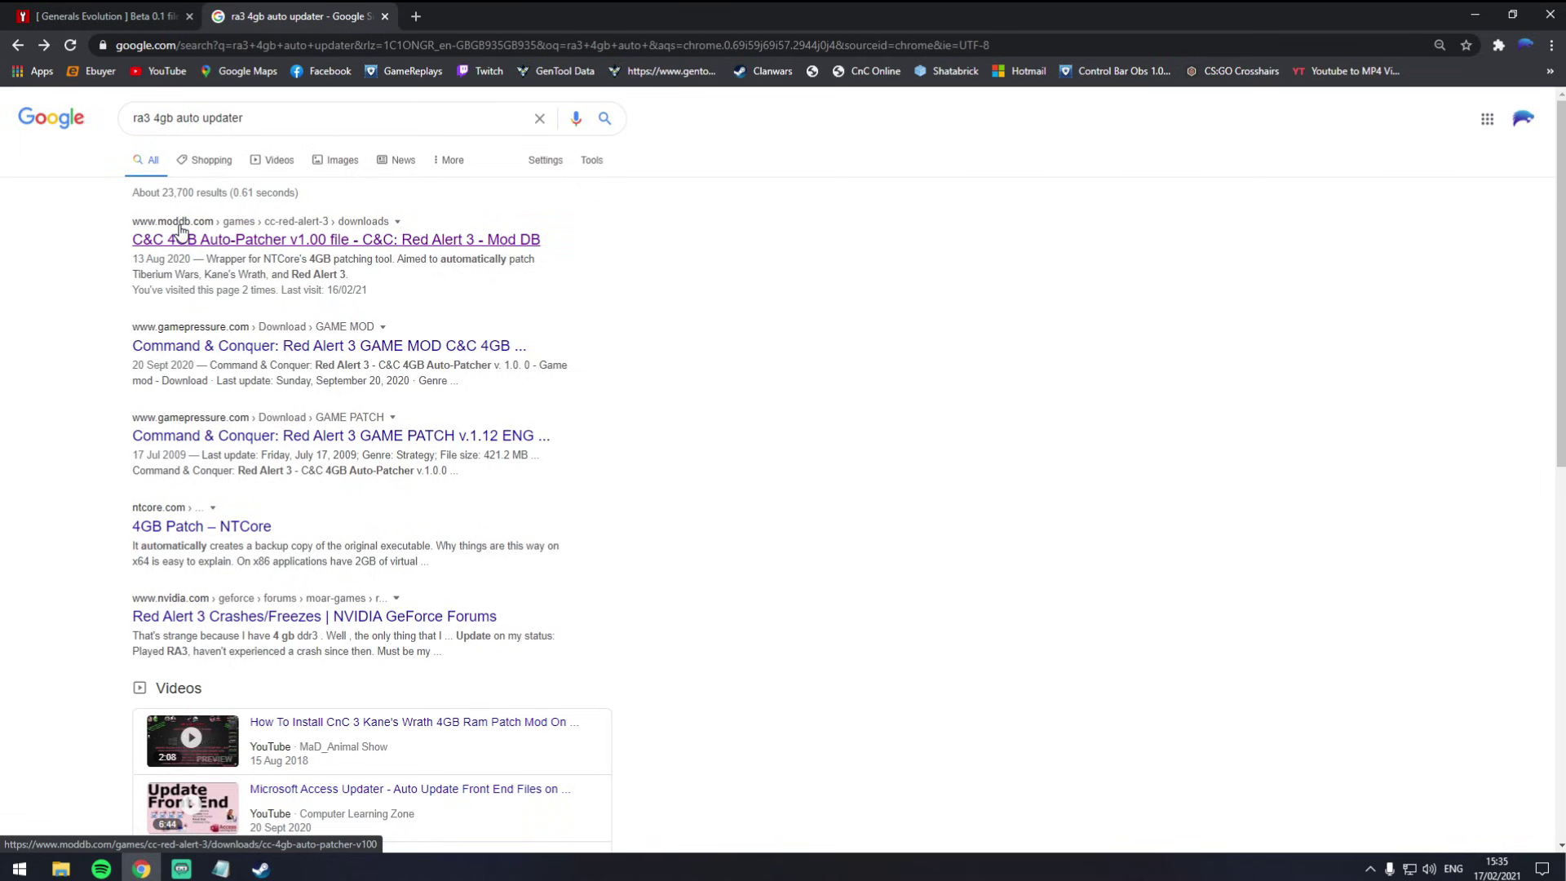
pyautogui.click(426, 244)
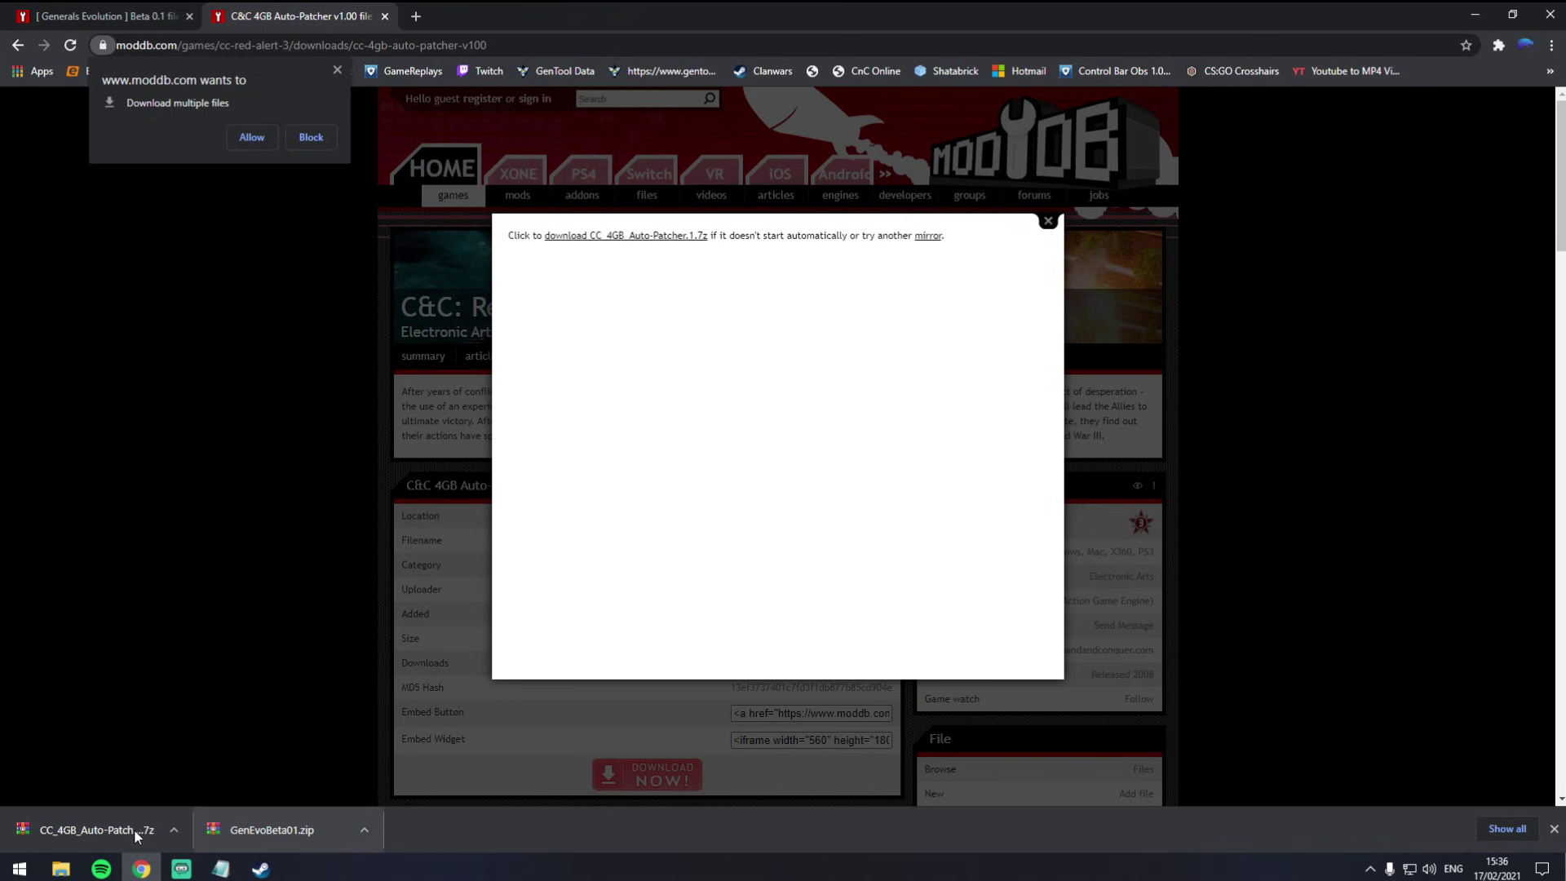
# - Check the properties of the downloaded patcher archive on the desktop
pyautogui.click(1489, 16)
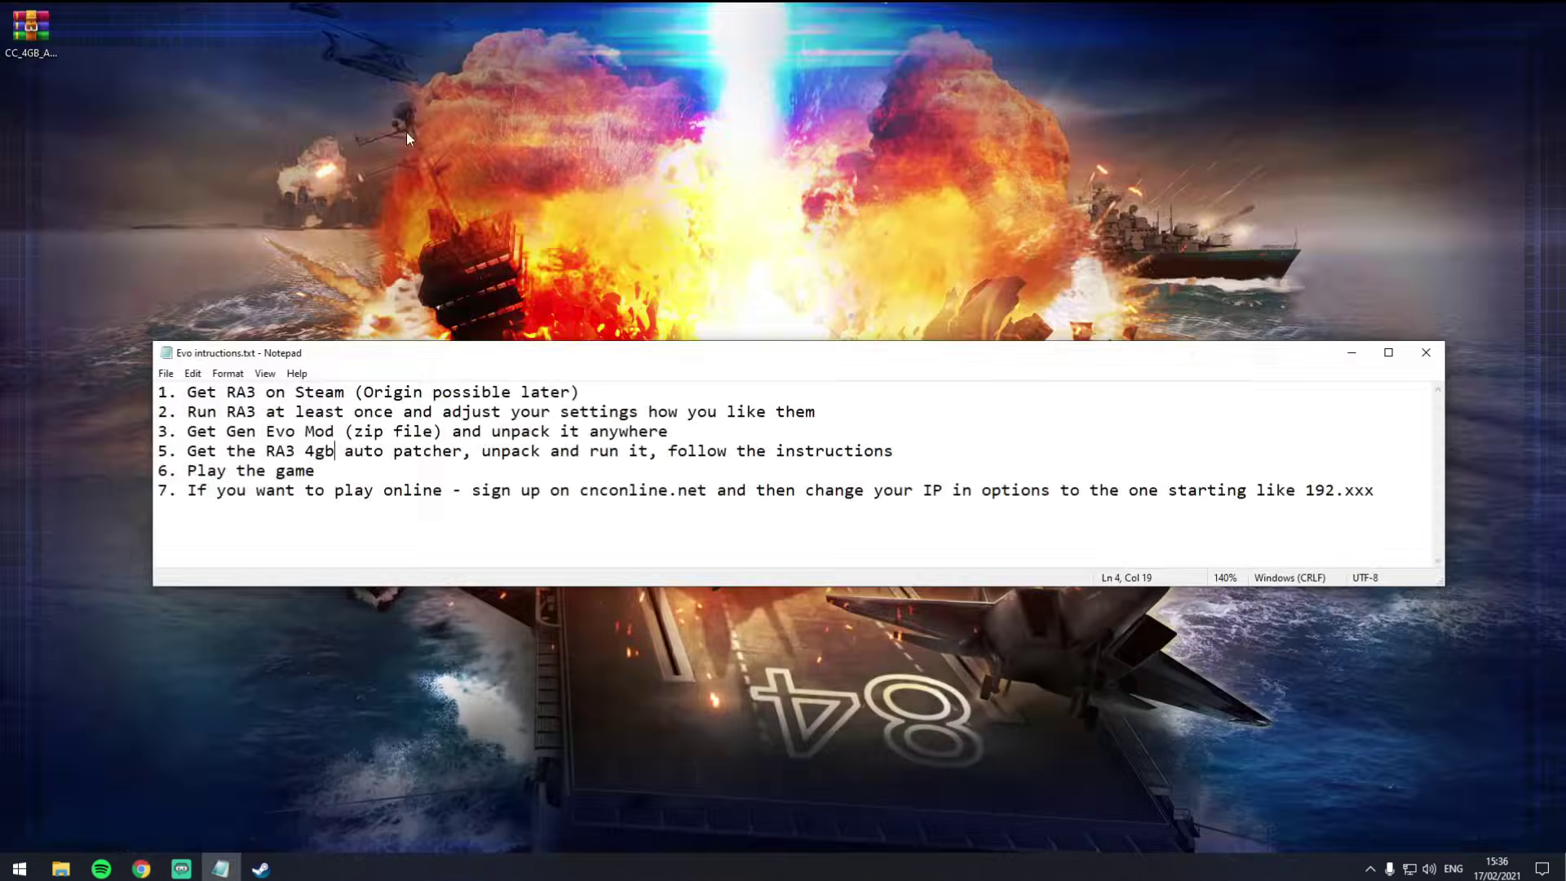
pyautogui.rightClick(30, 33)
pyautogui.click(139, 409)
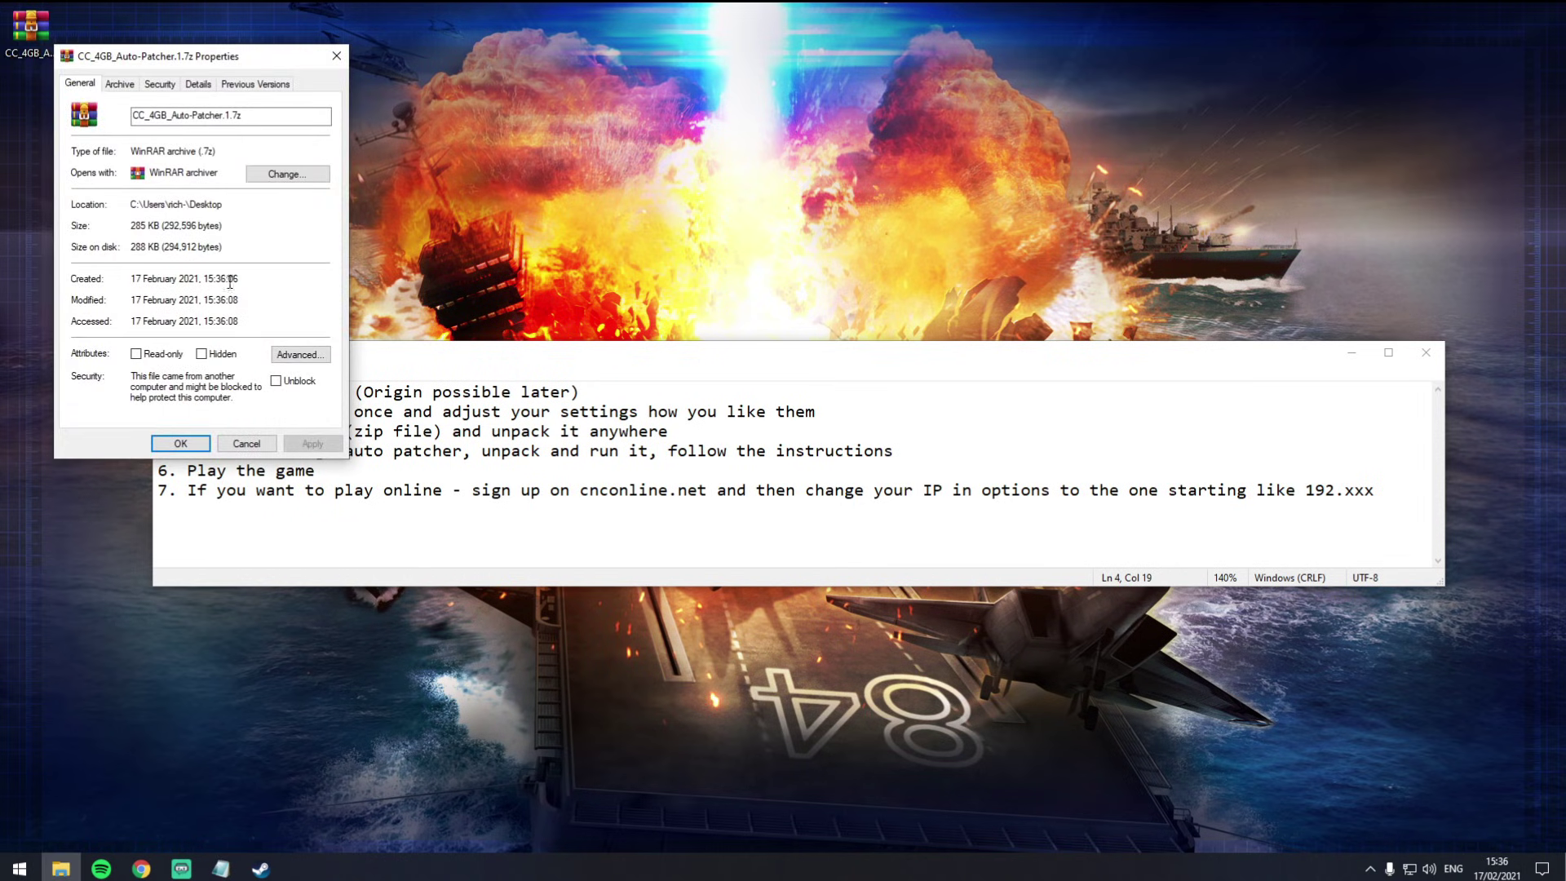
pyautogui.click(336, 55)
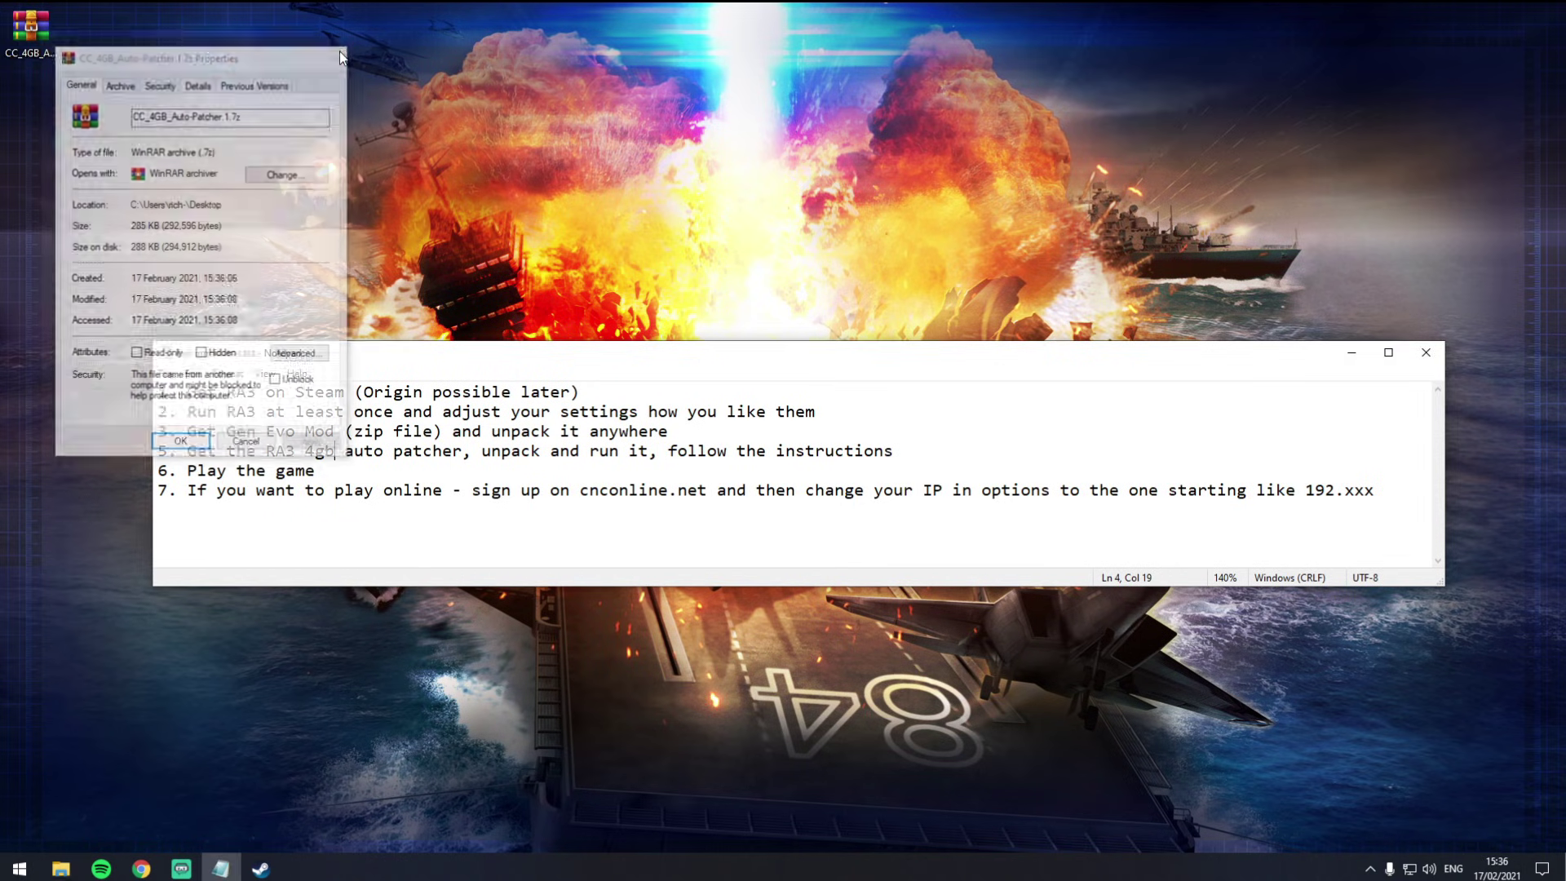
# - Extract the archive to C&C 4GB Auto-Patcher.exe, delete the 7z, and select the patcher
pyautogui.rightClick(39, 61)
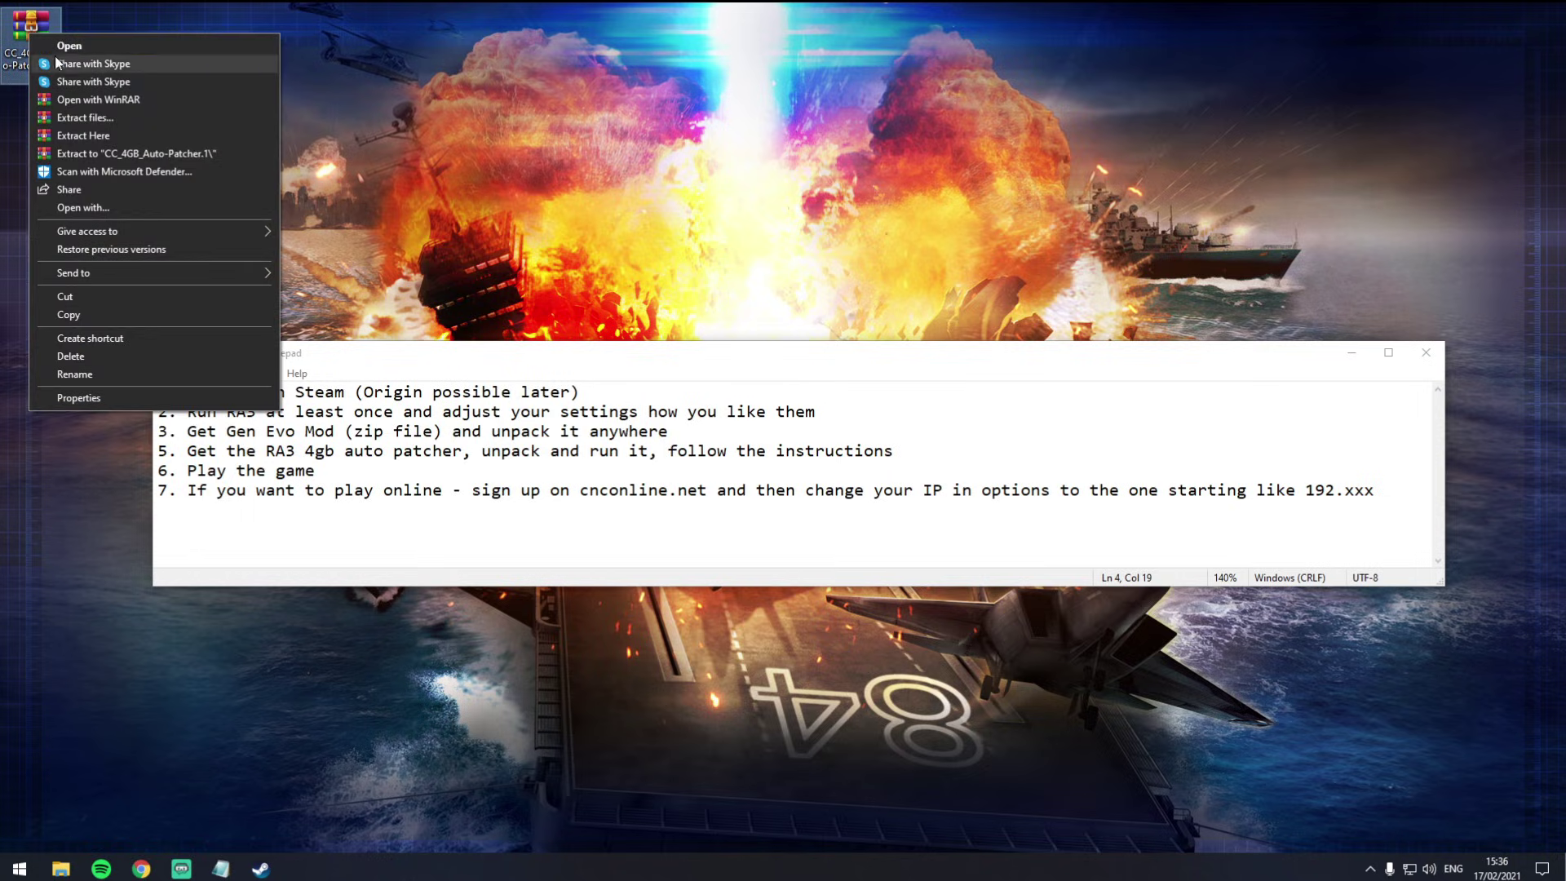
pyautogui.click(114, 134)
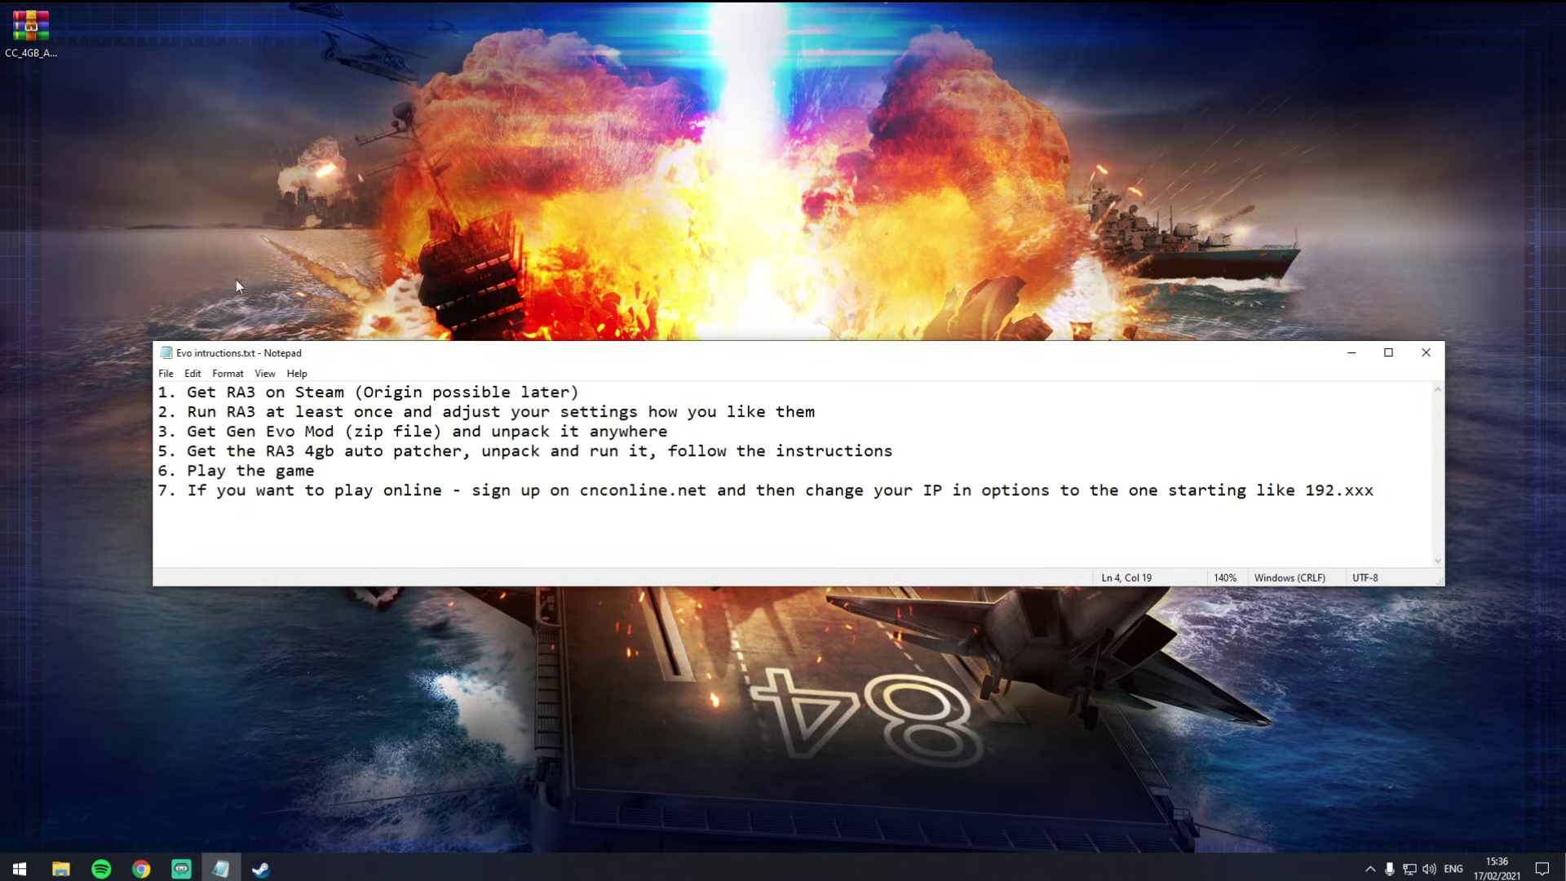
pyautogui.click(47, 39)
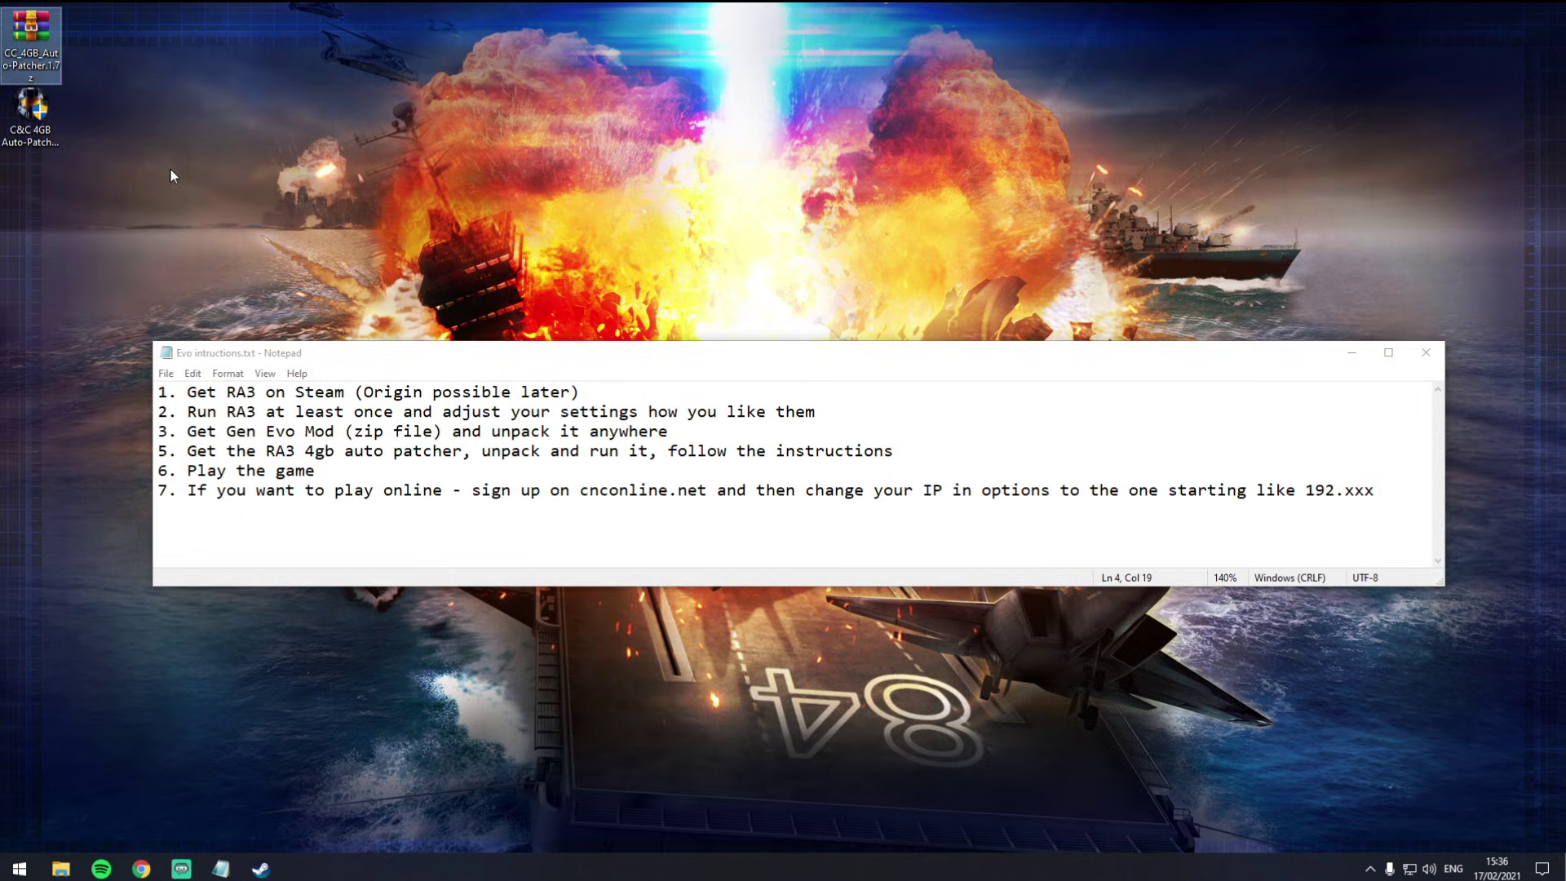
pyautogui.press('Delete')
pyautogui.click(31, 110)
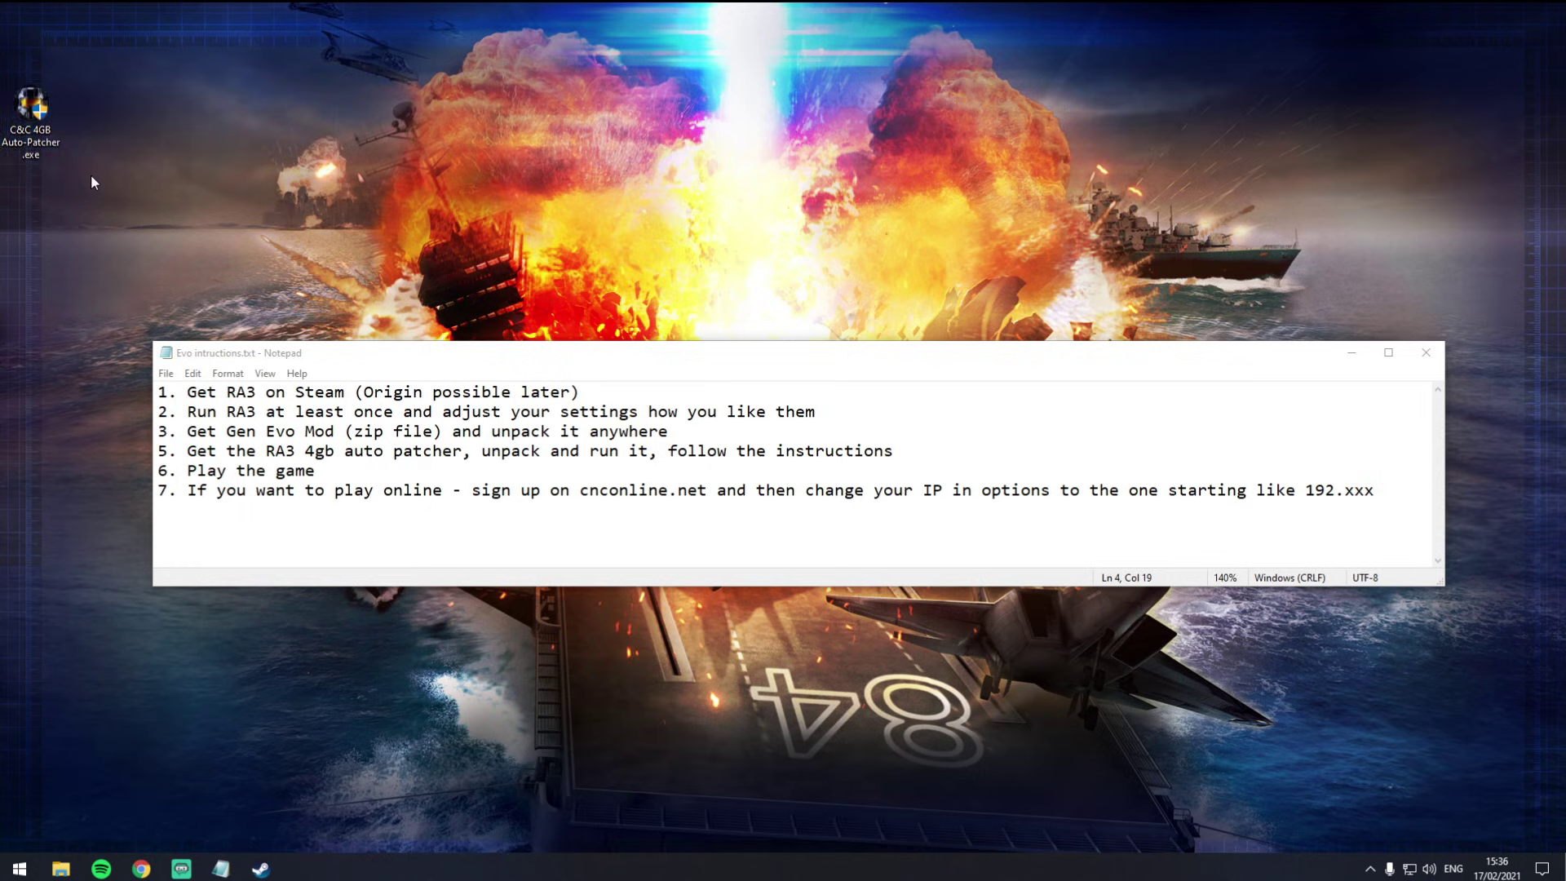
# - Run the C&C 4GB Auto-Patcher to its Choose Games page with Red Alert 3 ticked, then cancel
pyautogui.press('Return')
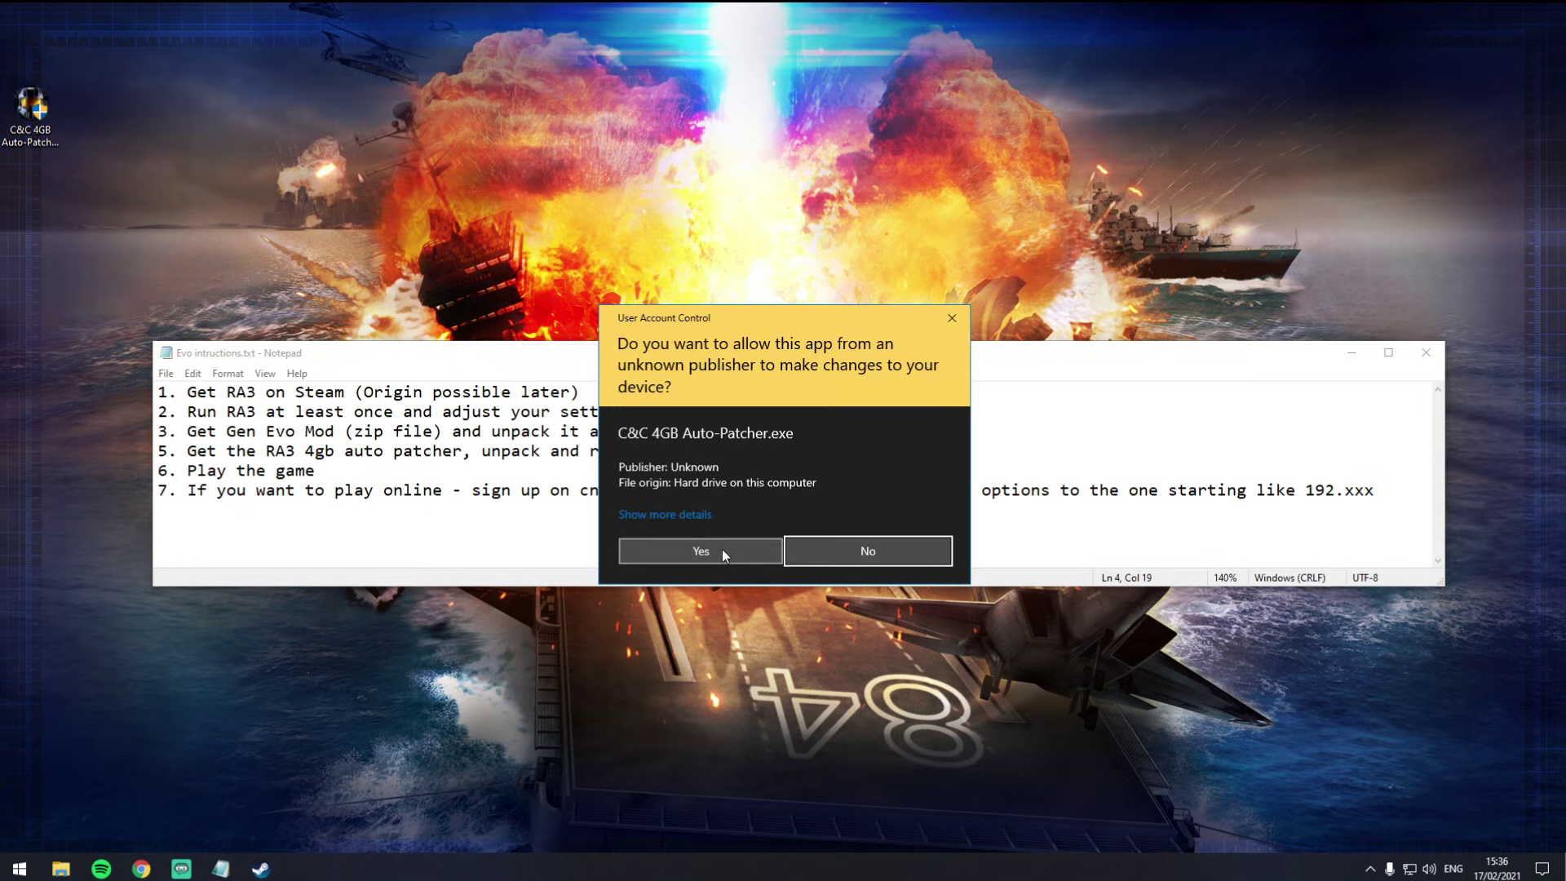
pyautogui.click(722, 550)
pyautogui.click(870, 573)
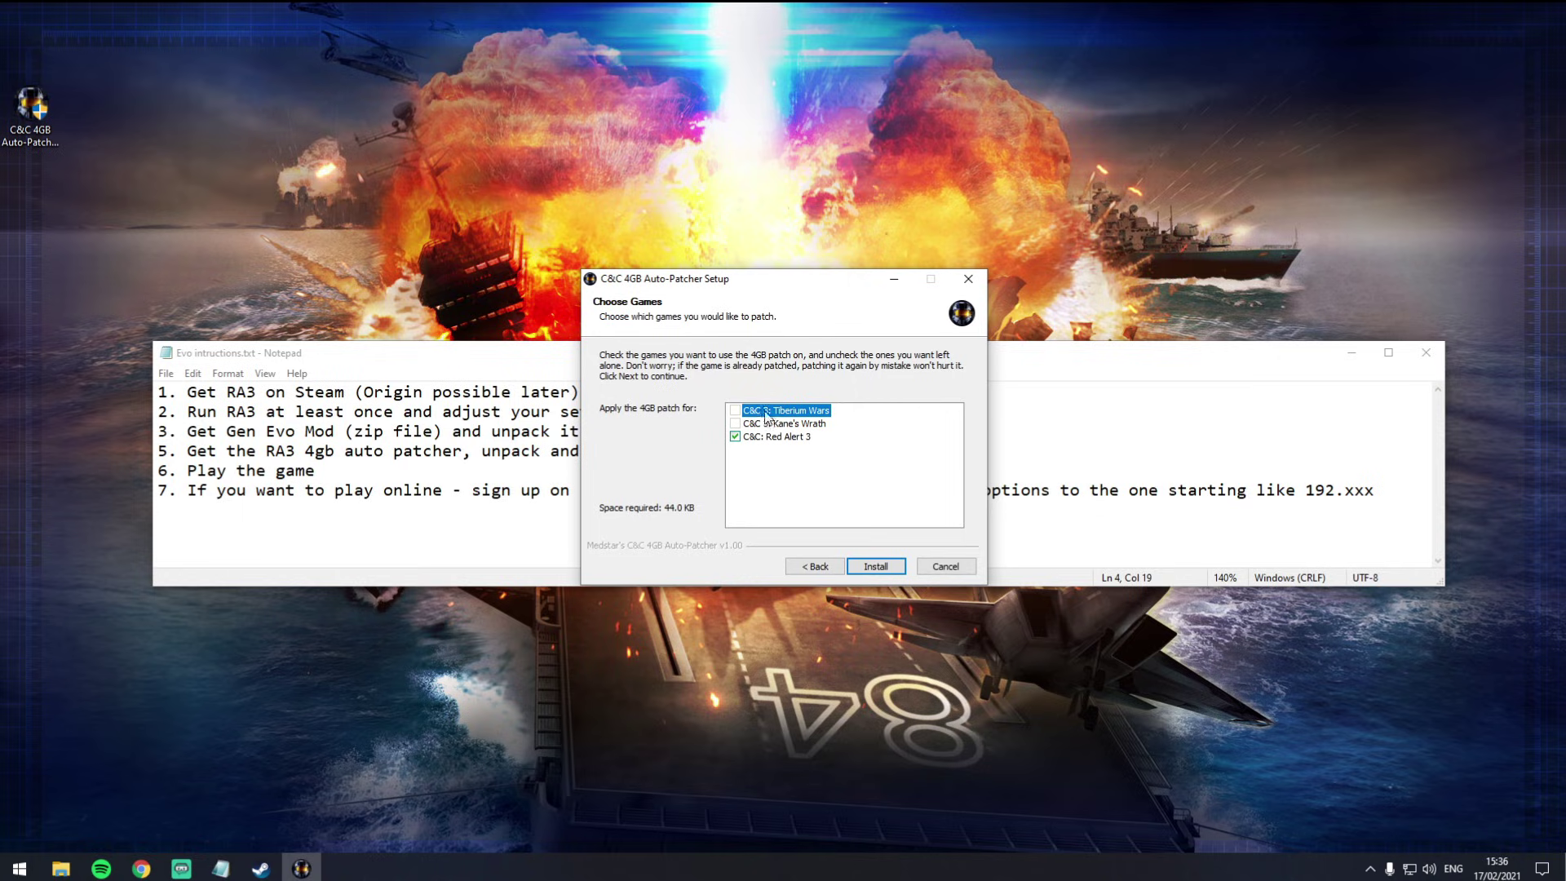
pyautogui.click(957, 573)
# - Confirm quitting the auto-patcher and delete its icon from the desktop
pyautogui.click(818, 492)
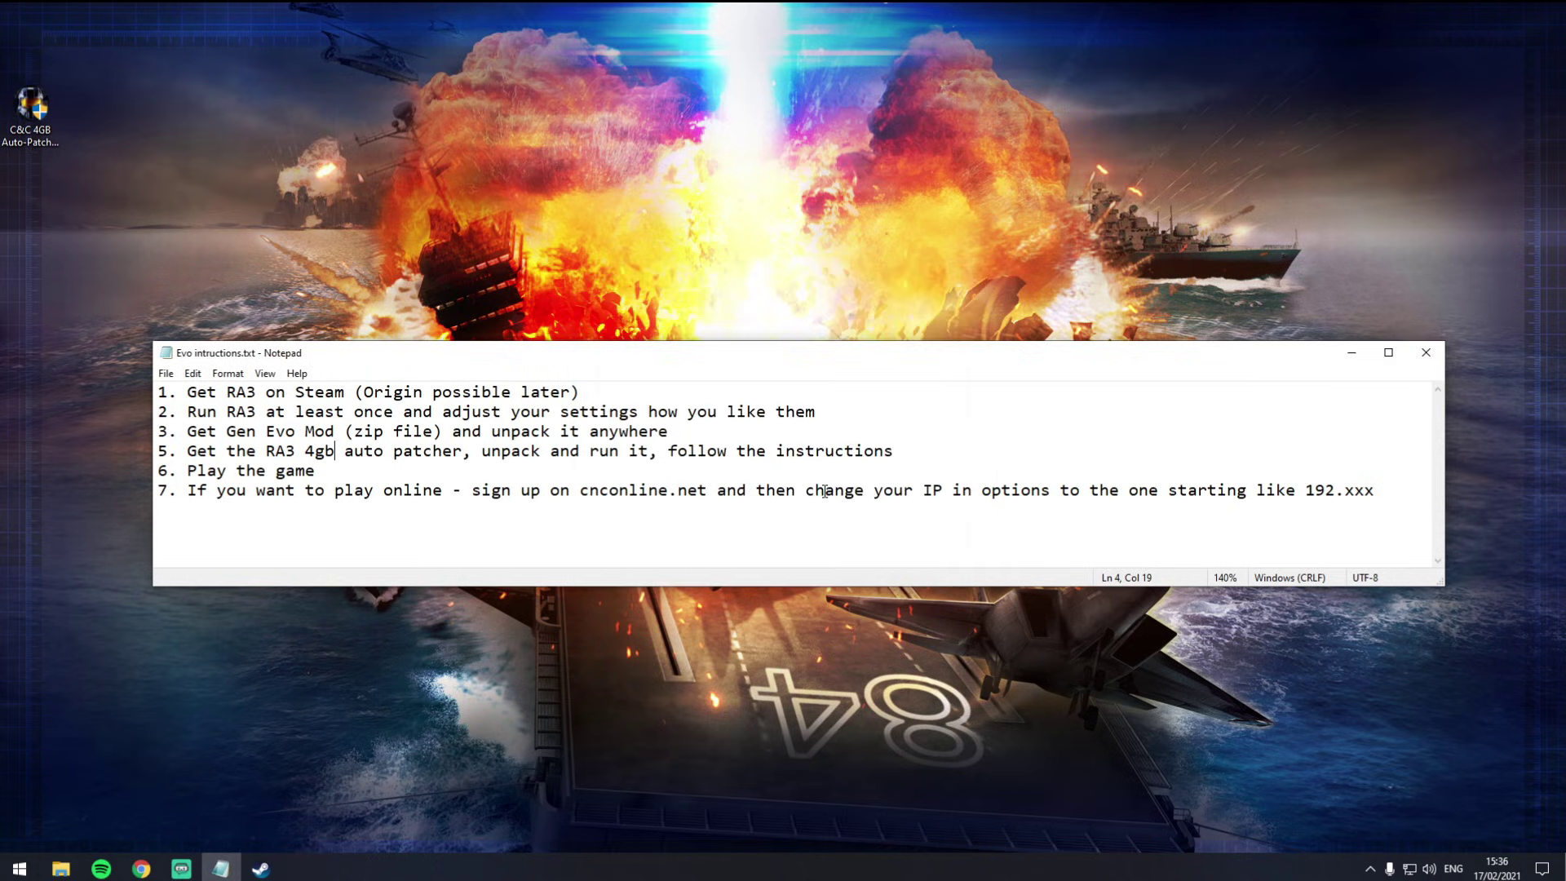
pyautogui.click(225, 197)
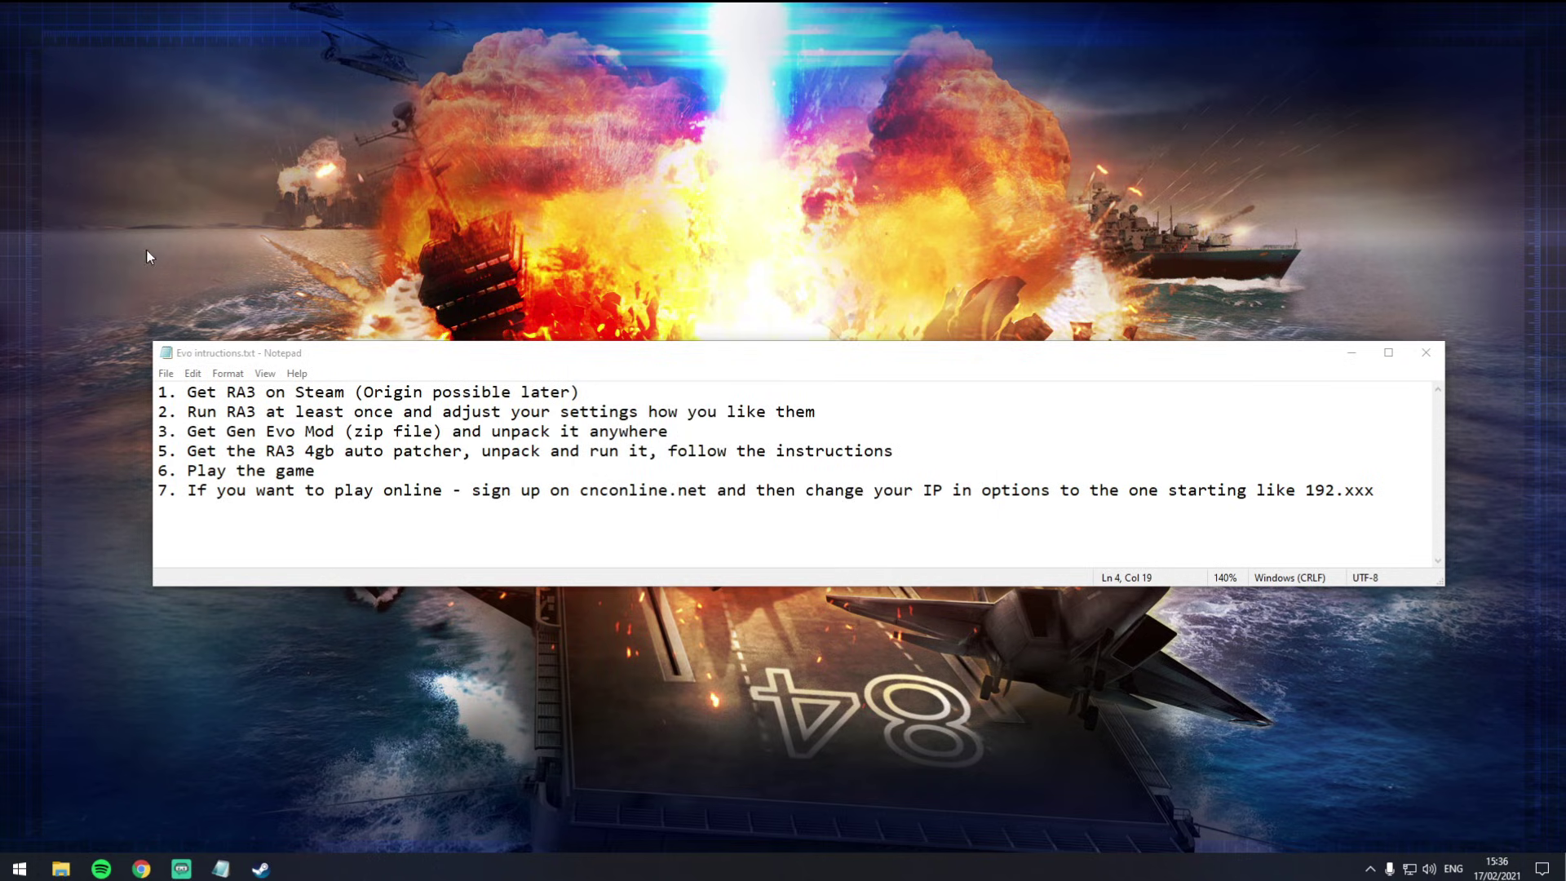
pyautogui.click(506, 346)
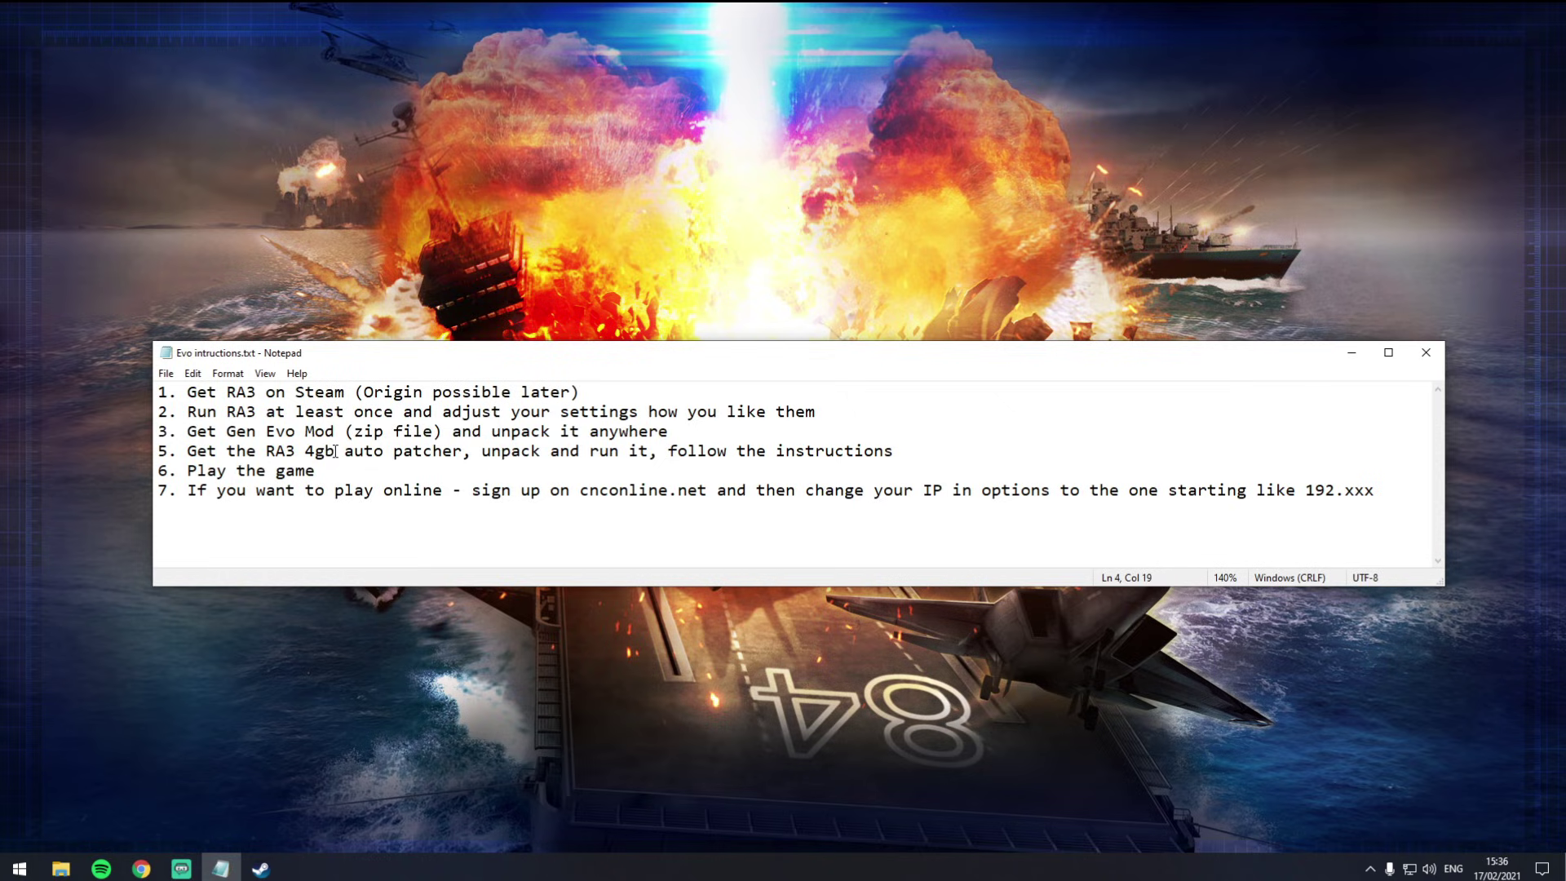
# - Highlight lines 5 and 6 of the Notepad instructions, then bring up the GenEvo folder
pyautogui.moveTo(335, 451); pyautogui.dragTo(306, 451)
pyautogui.moveTo(895, 450); pyautogui.dragTo(157, 451)
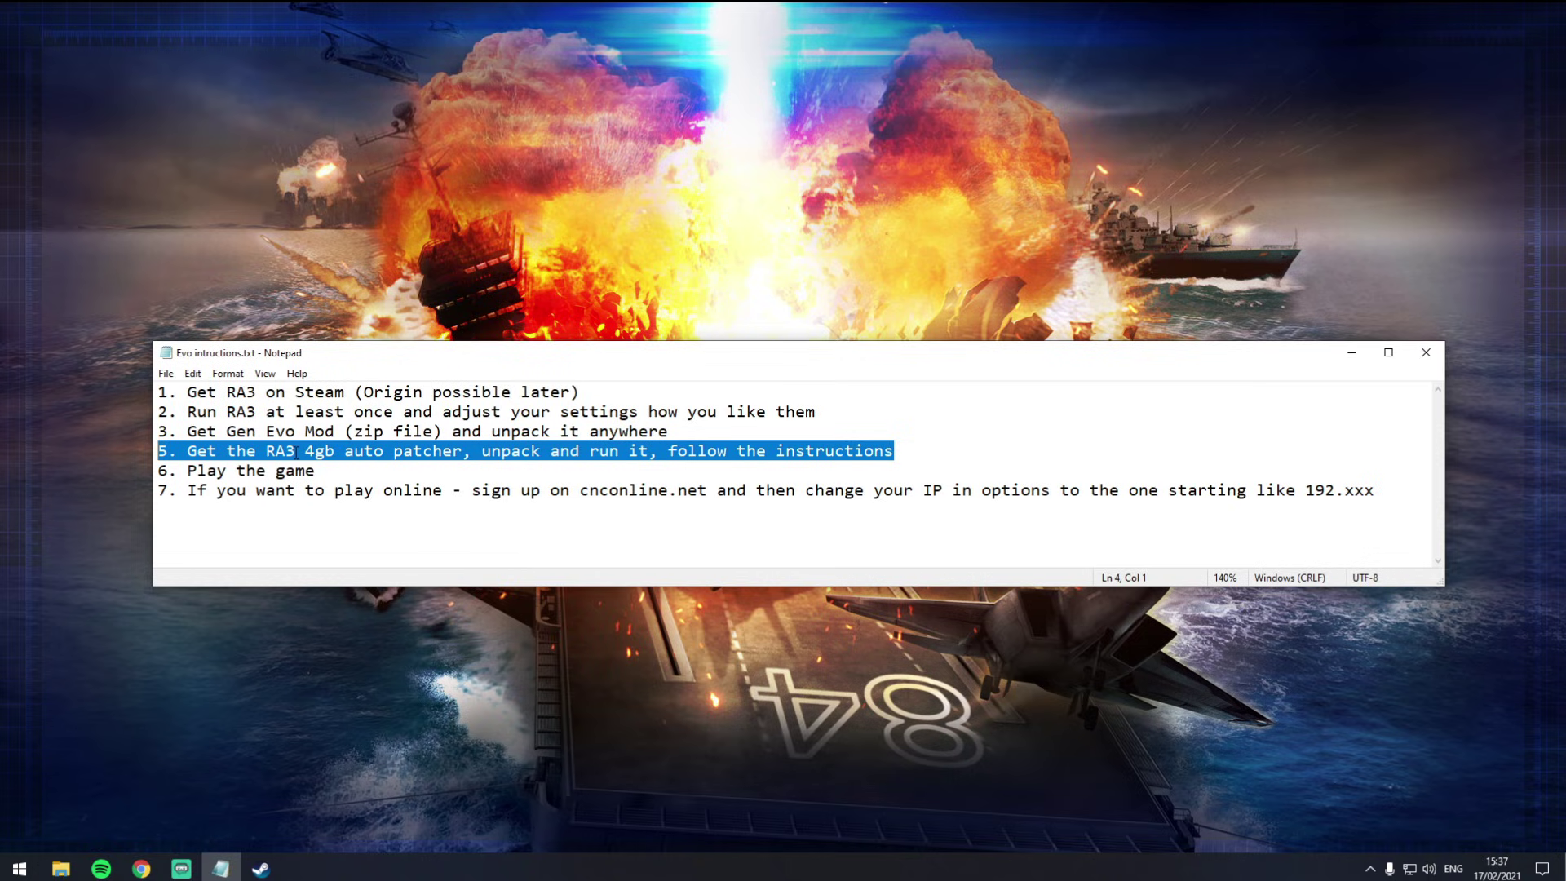
pyautogui.click(330, 469)
pyautogui.moveTo(322, 469); pyautogui.dragTo(157, 470)
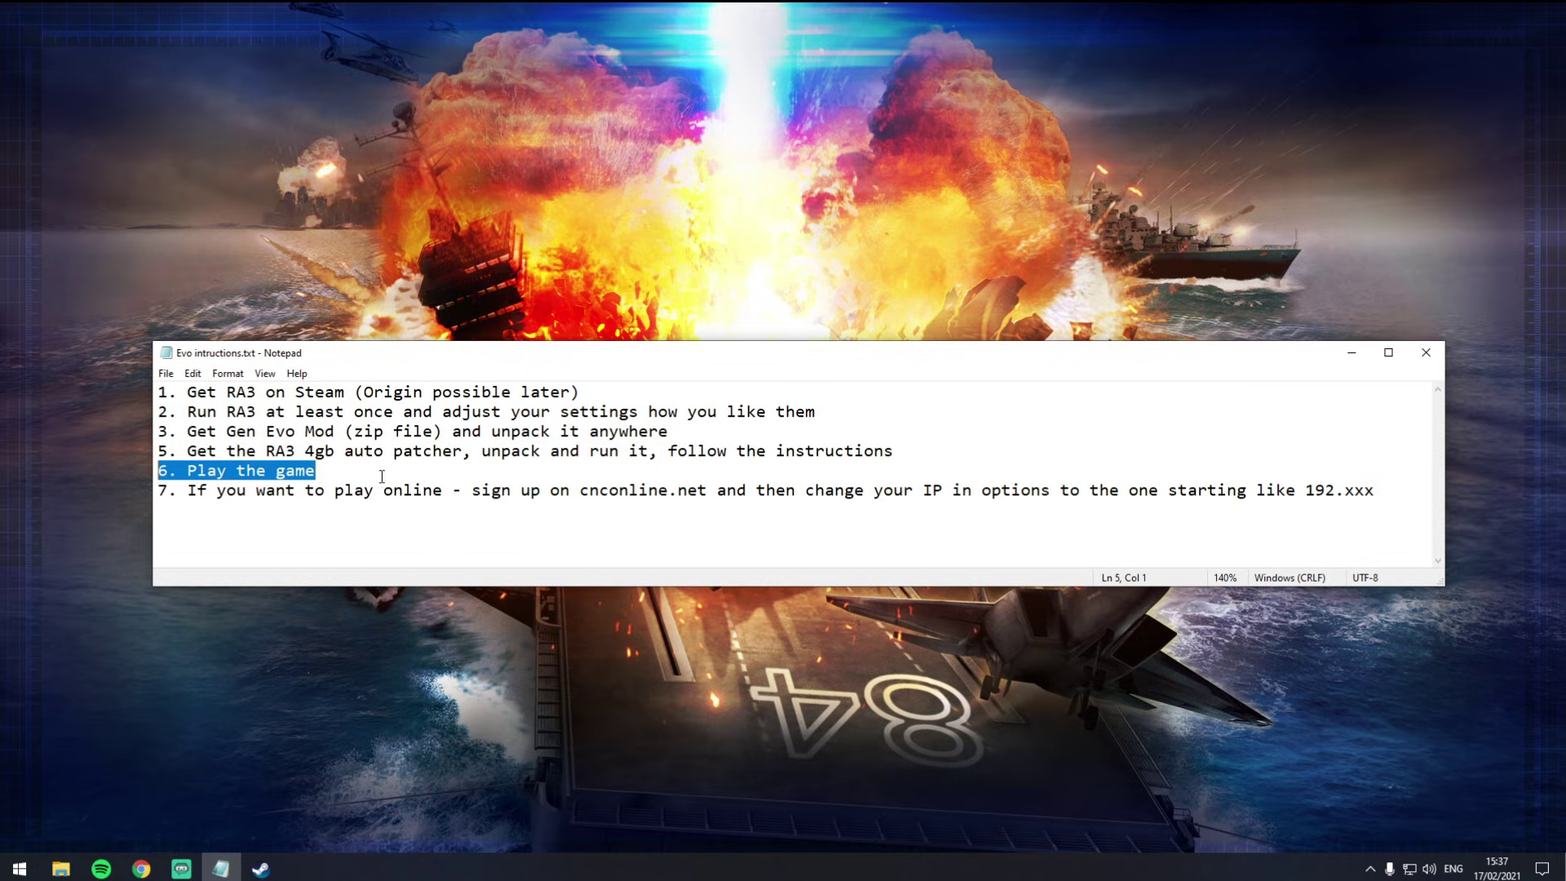
pyautogui.click(328, 469)
pyautogui.click(60, 869)
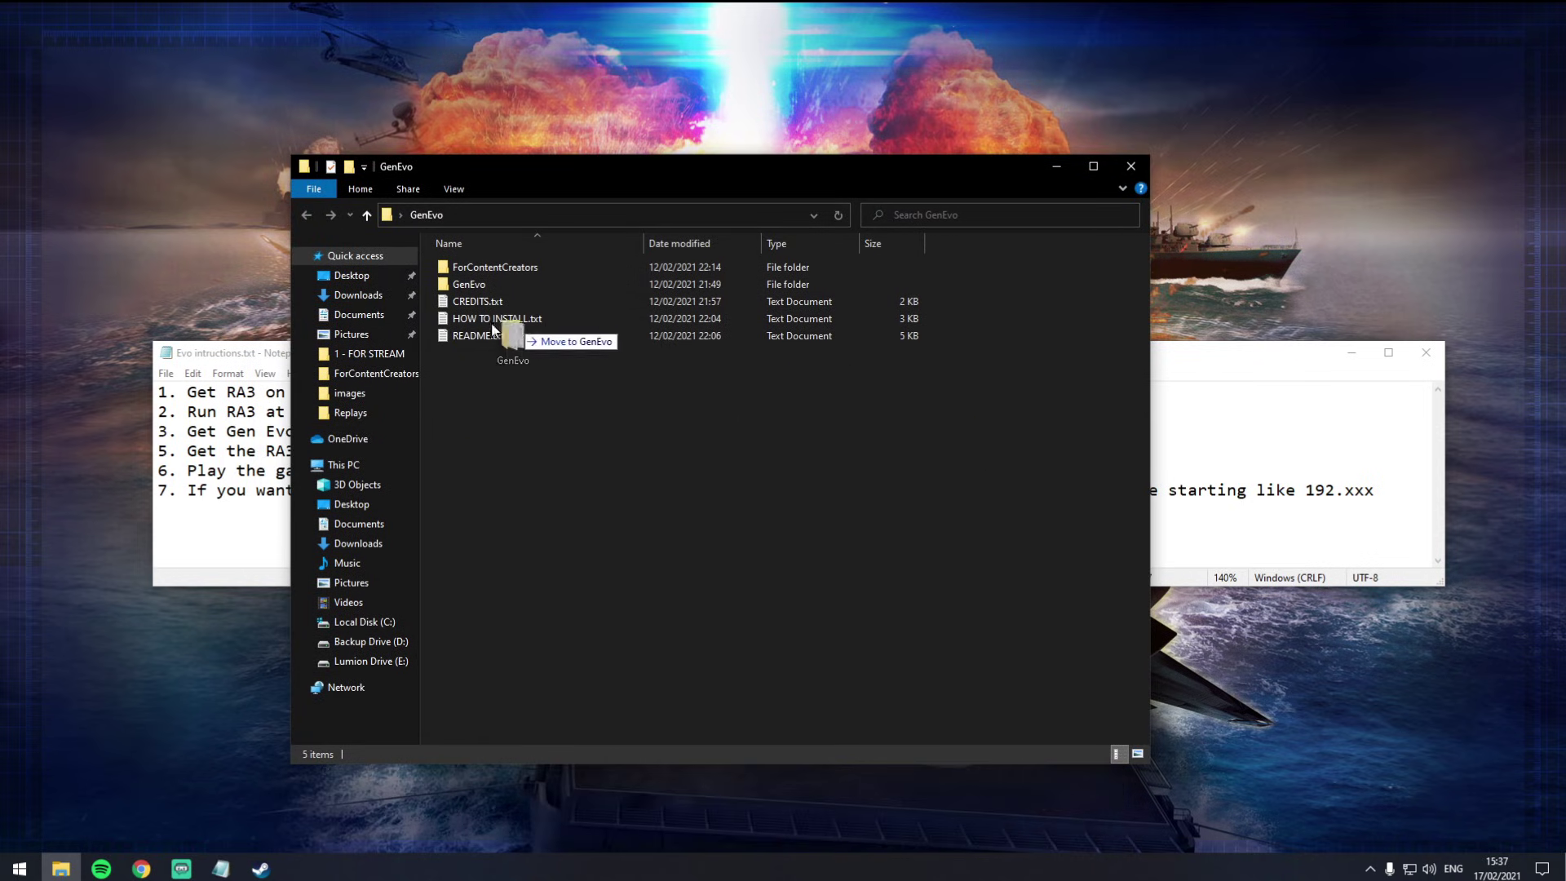
# - Put the GenEvo folder on the desktop and launch 'GenEvo - Windowed Mode.bat' with Play
pyautogui.click(193, 119)
pyautogui.click(512, 416)
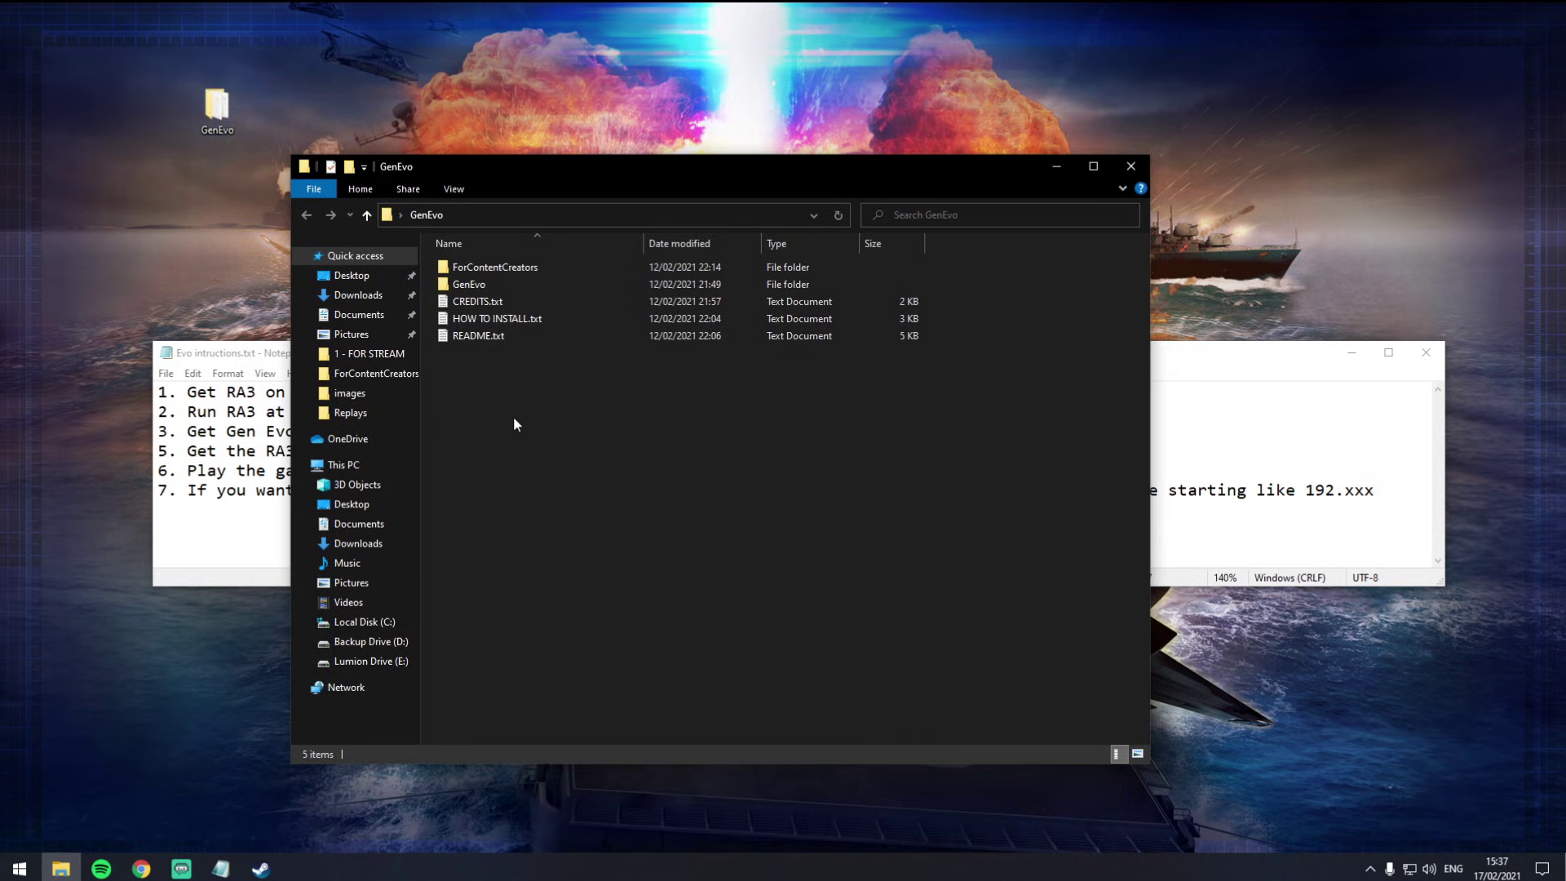
pyautogui.doubleClick(478, 287)
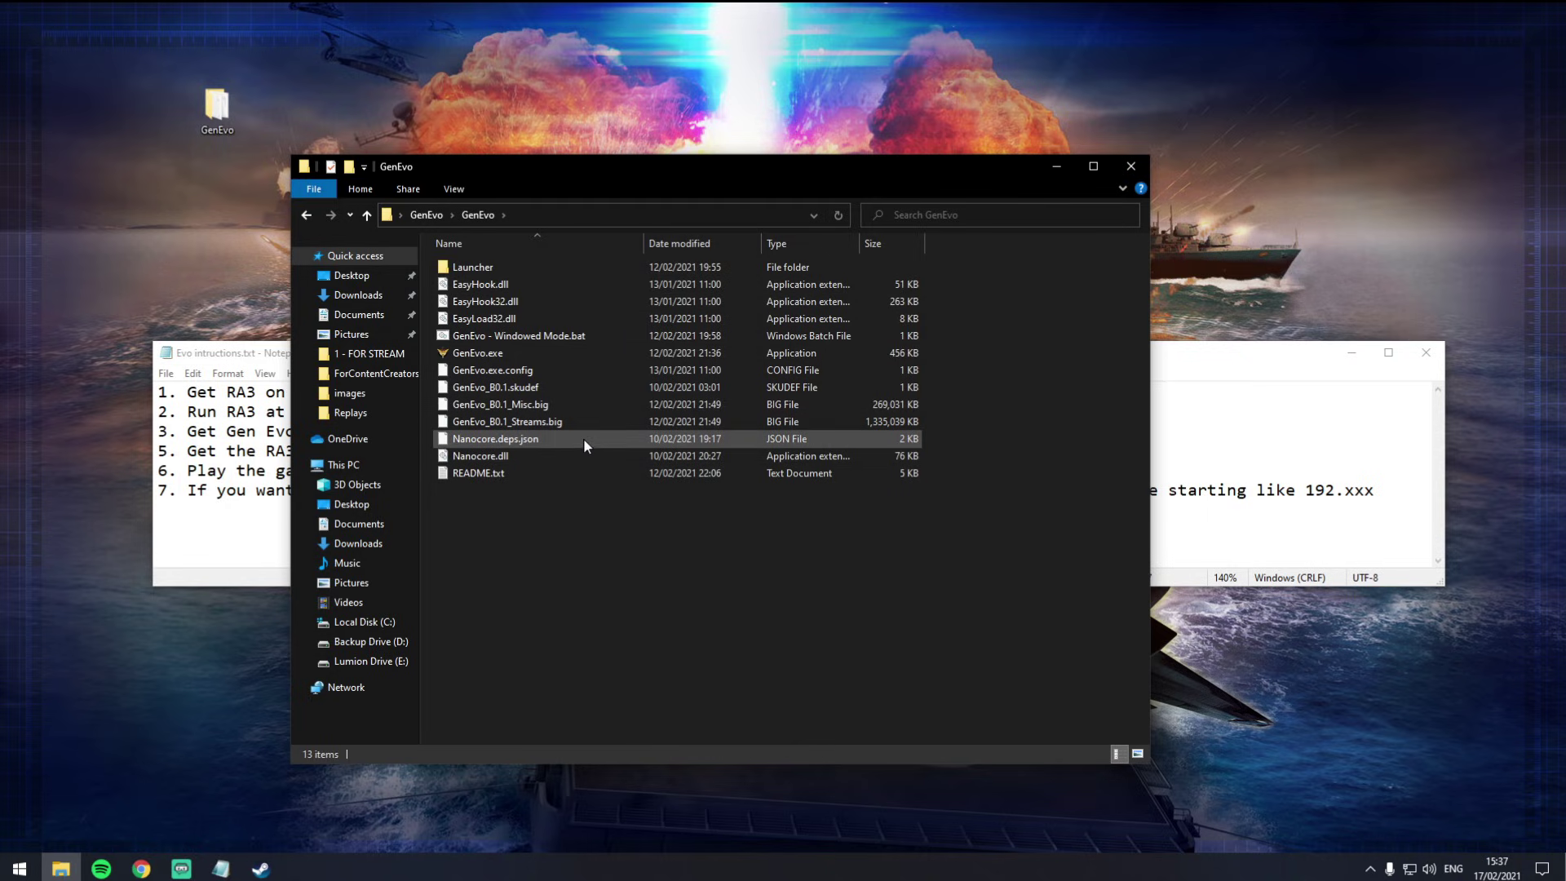
pyautogui.doubleClick(540, 339)
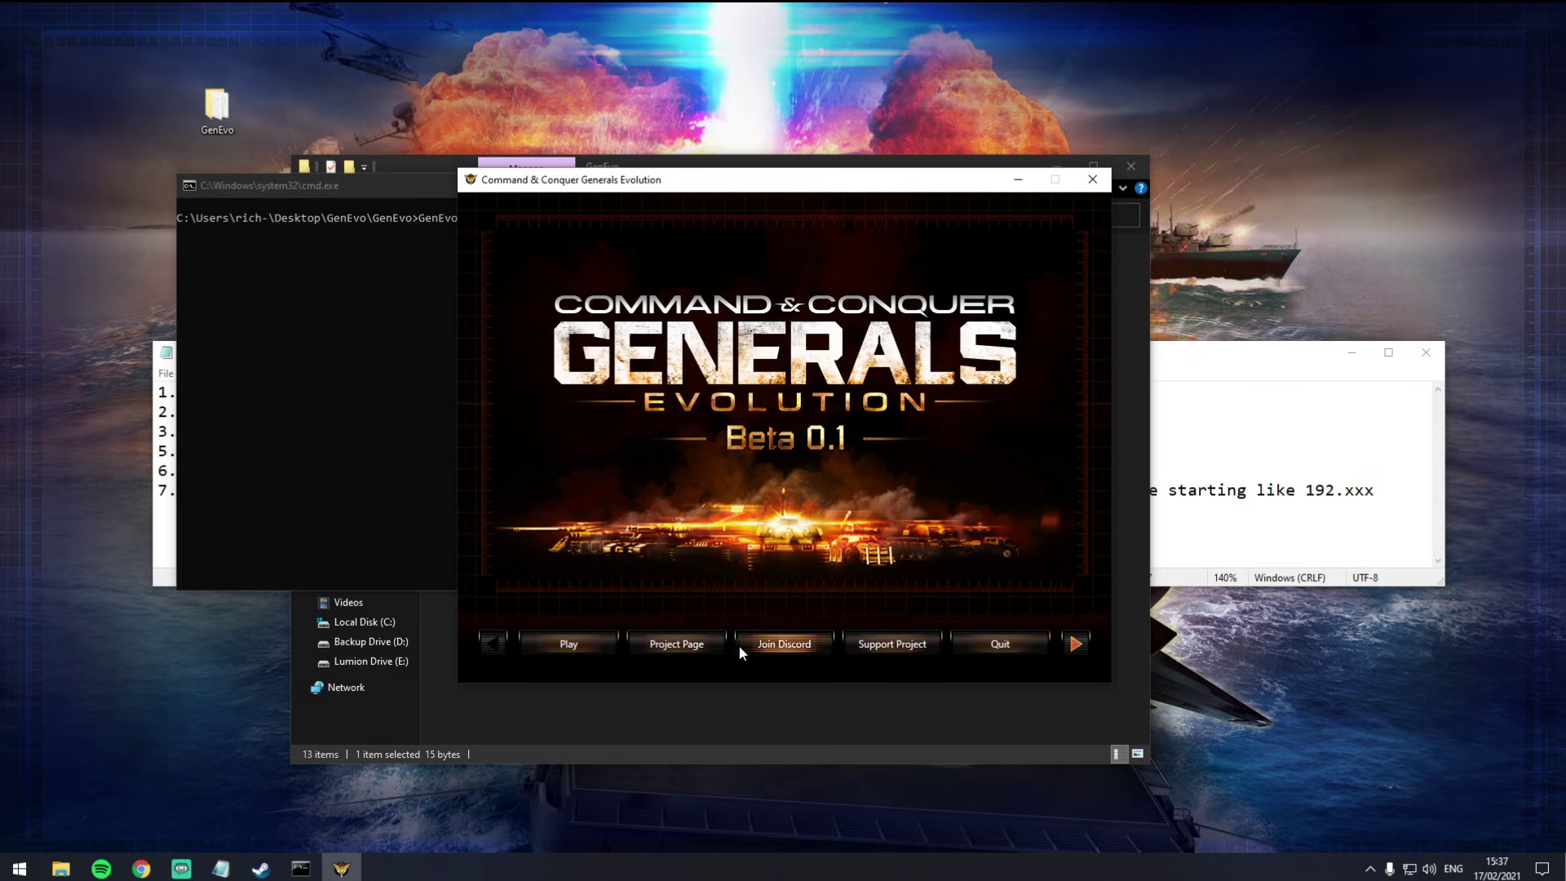
pyautogui.click(577, 646)
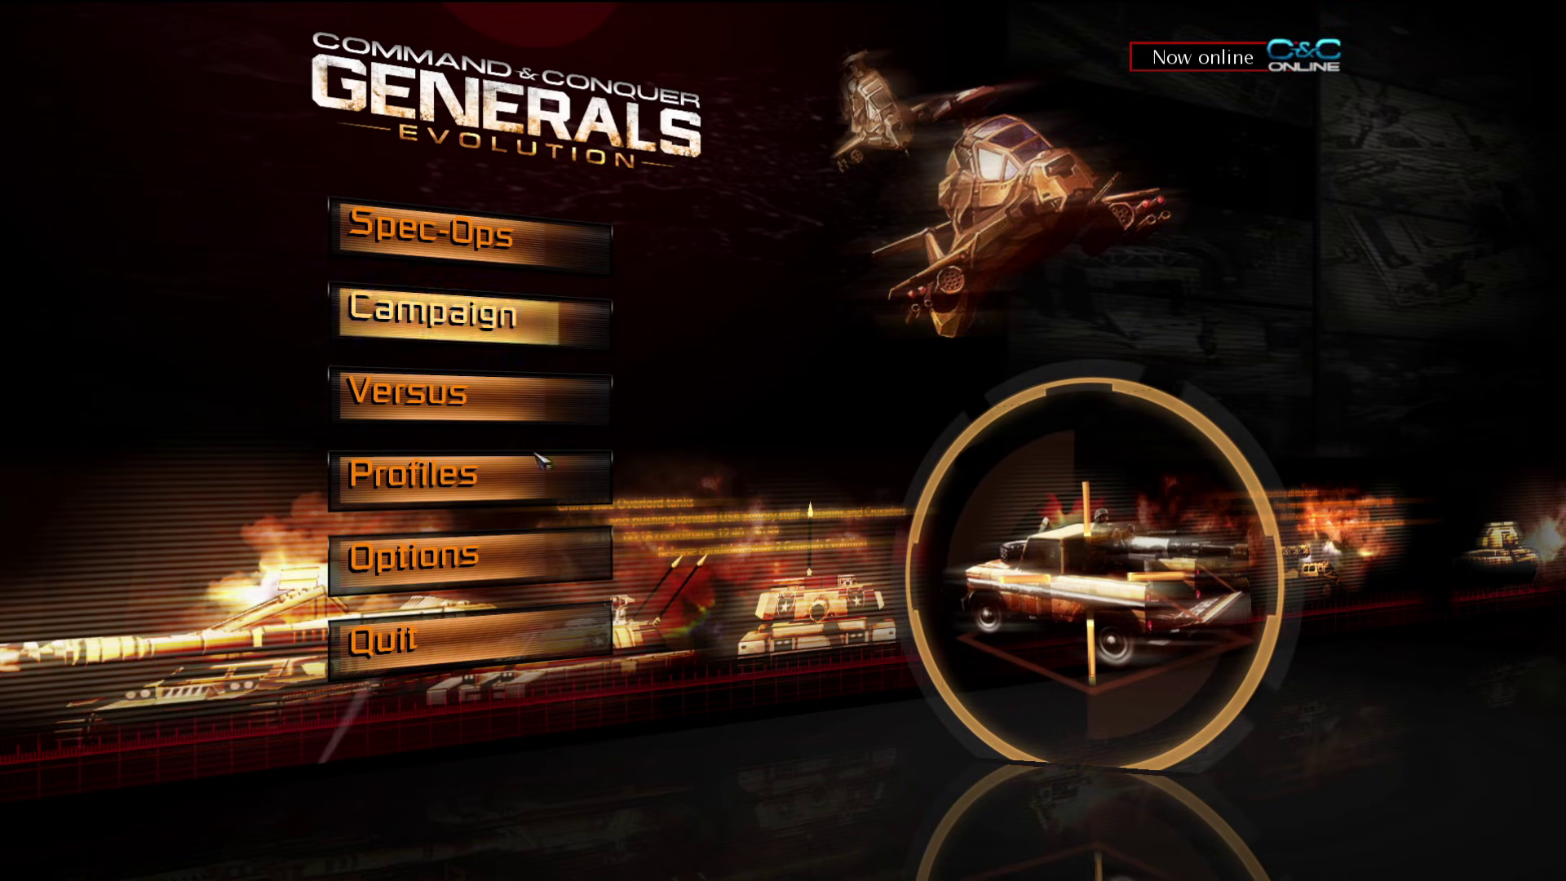
# - In Versus > Skirmish, add a Medium computer opponent in slot two, then return to the main menu
pyautogui.click(471, 403)
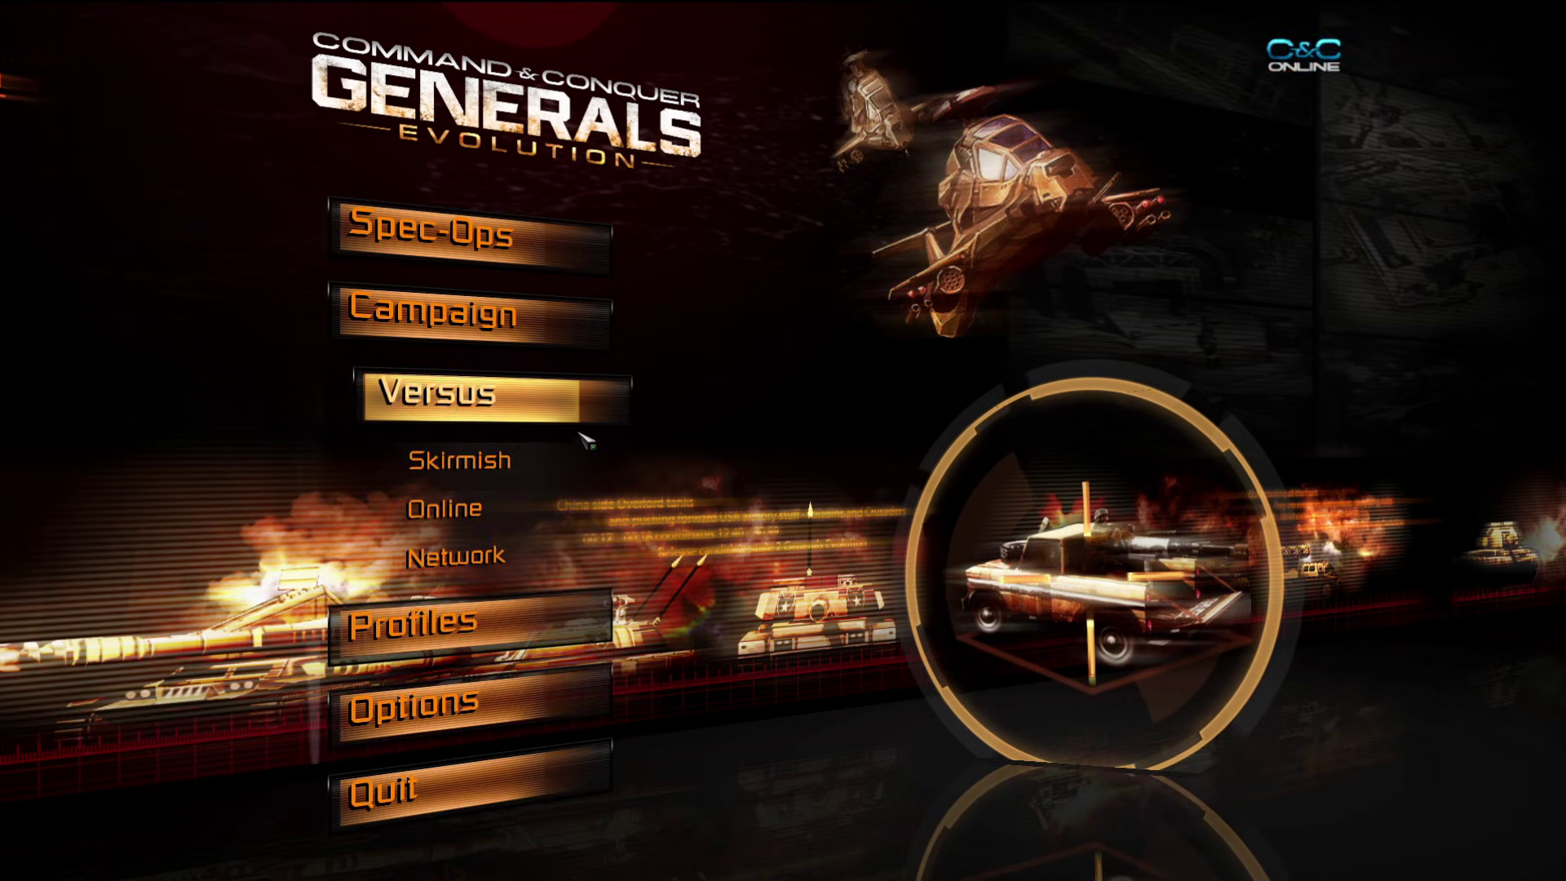
pyautogui.click(459, 461)
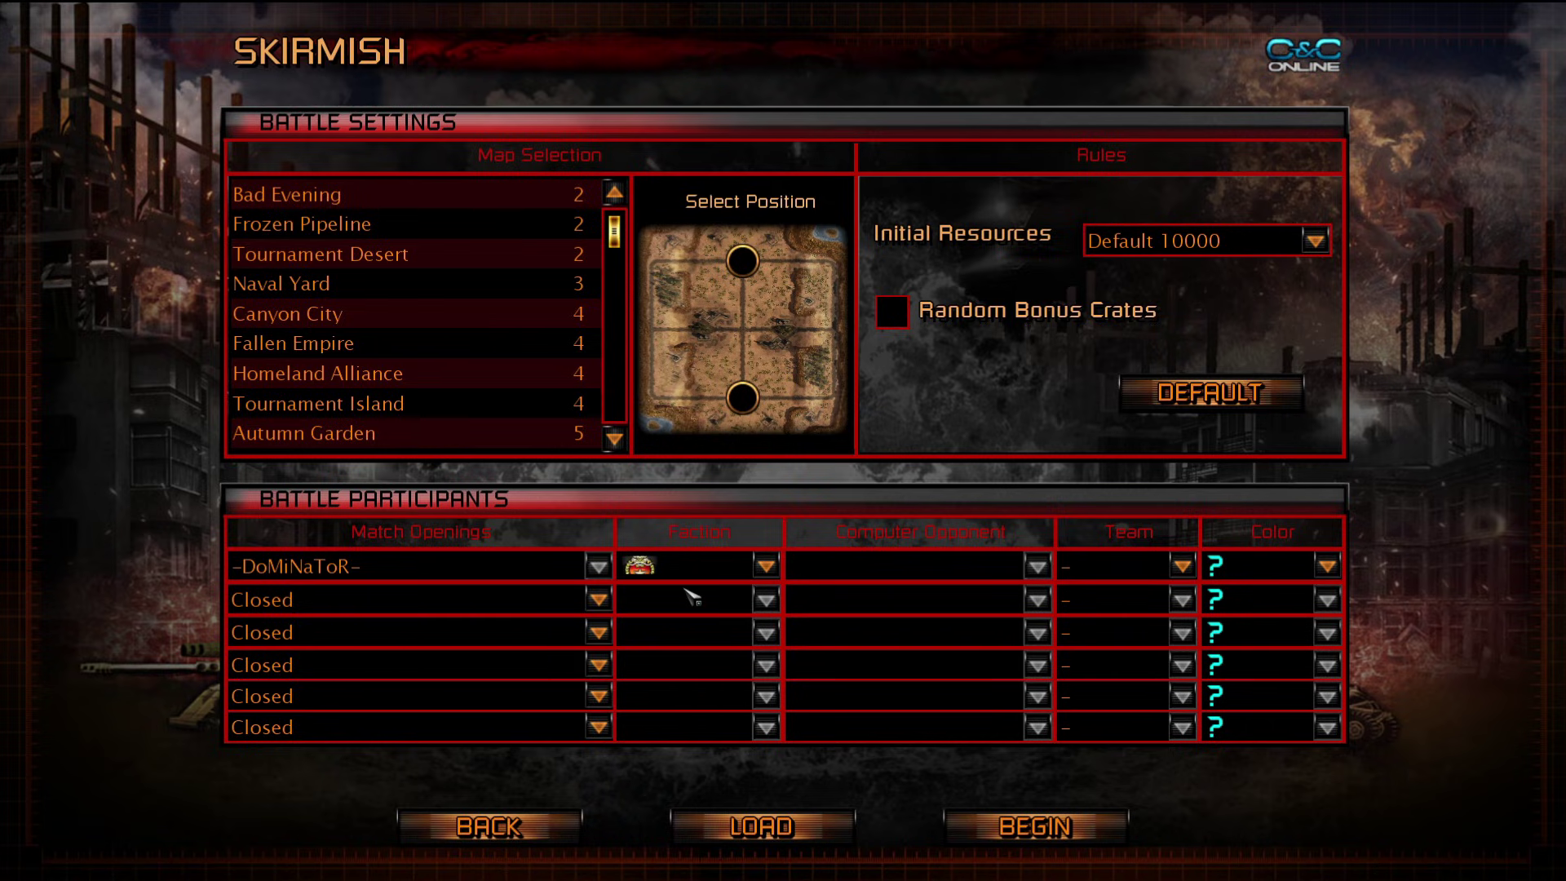
pyautogui.click(314, 610)
pyautogui.click(530, 682)
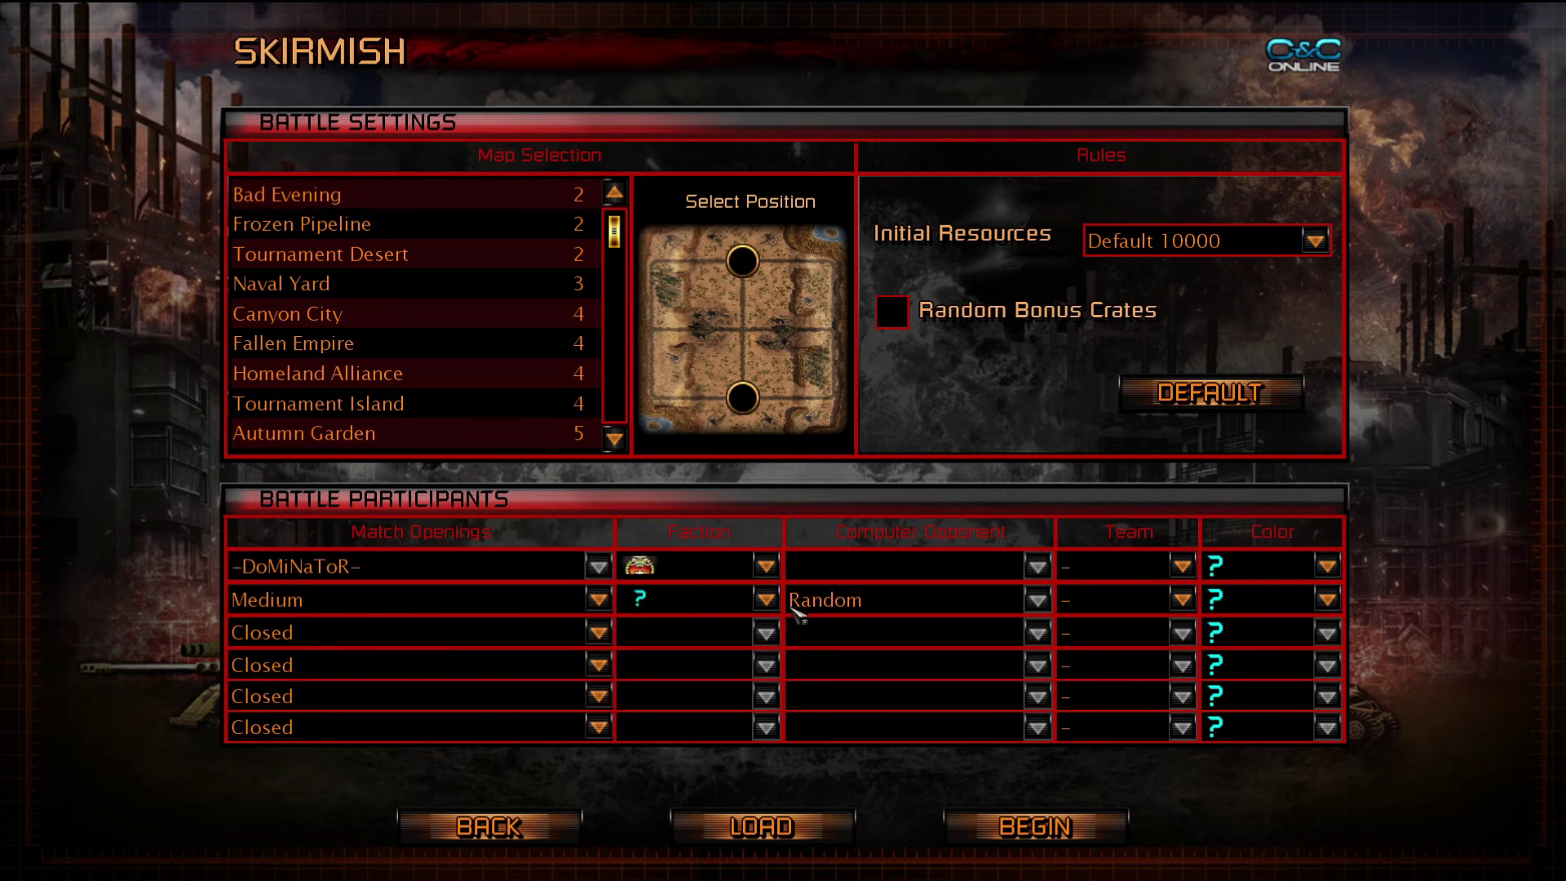
pyautogui.click(734, 613)
pyautogui.click(669, 656)
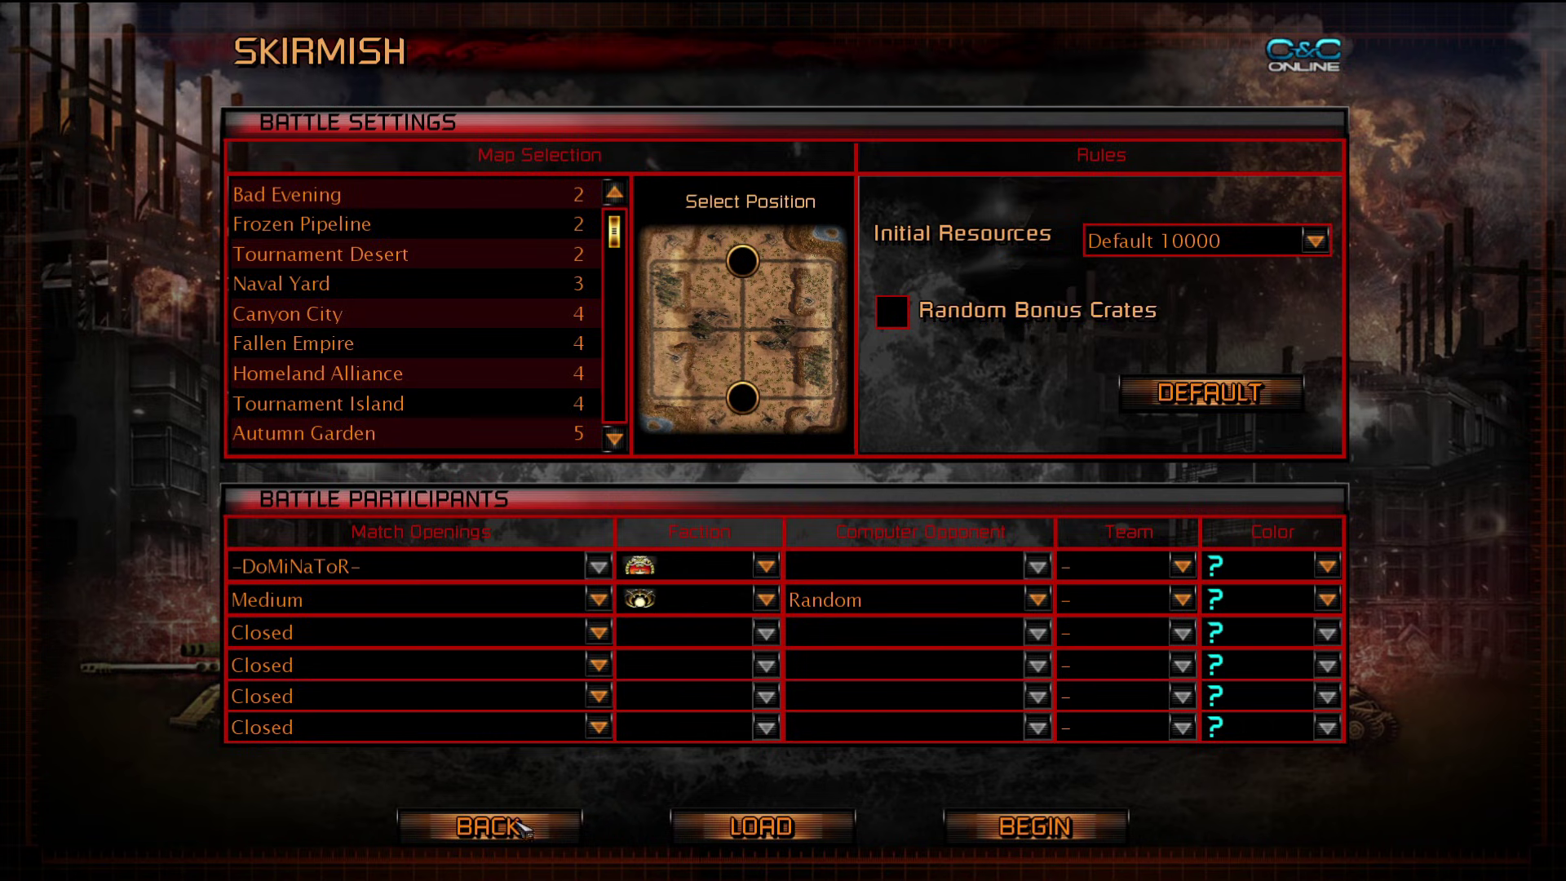
pyautogui.click(530, 832)
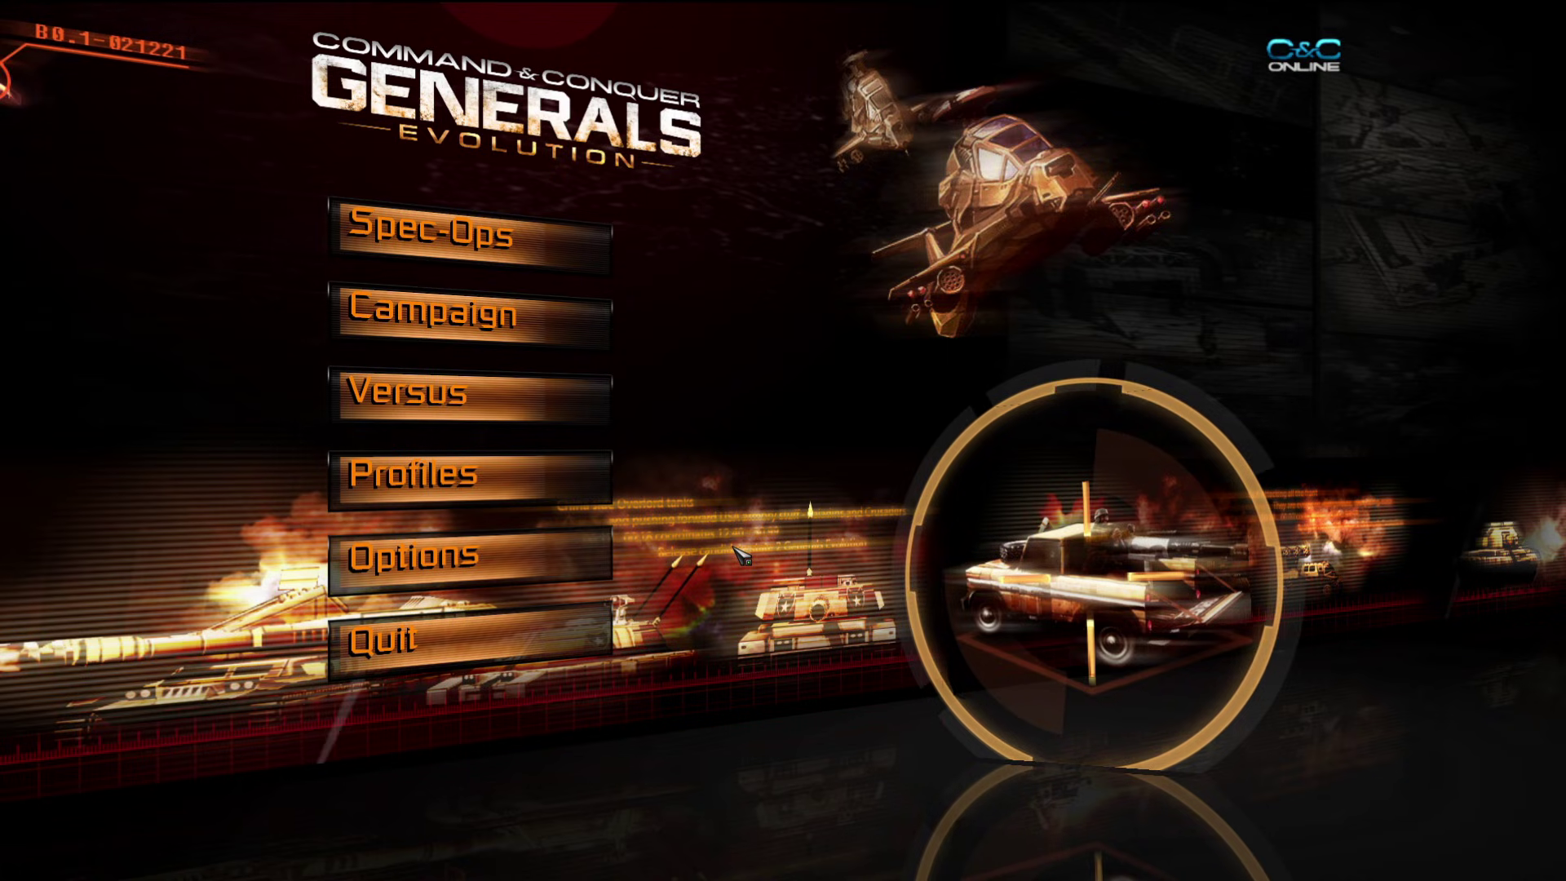
# - Open Options > Settings, review the Network tab, and go back to the main menu
pyautogui.click(433, 560)
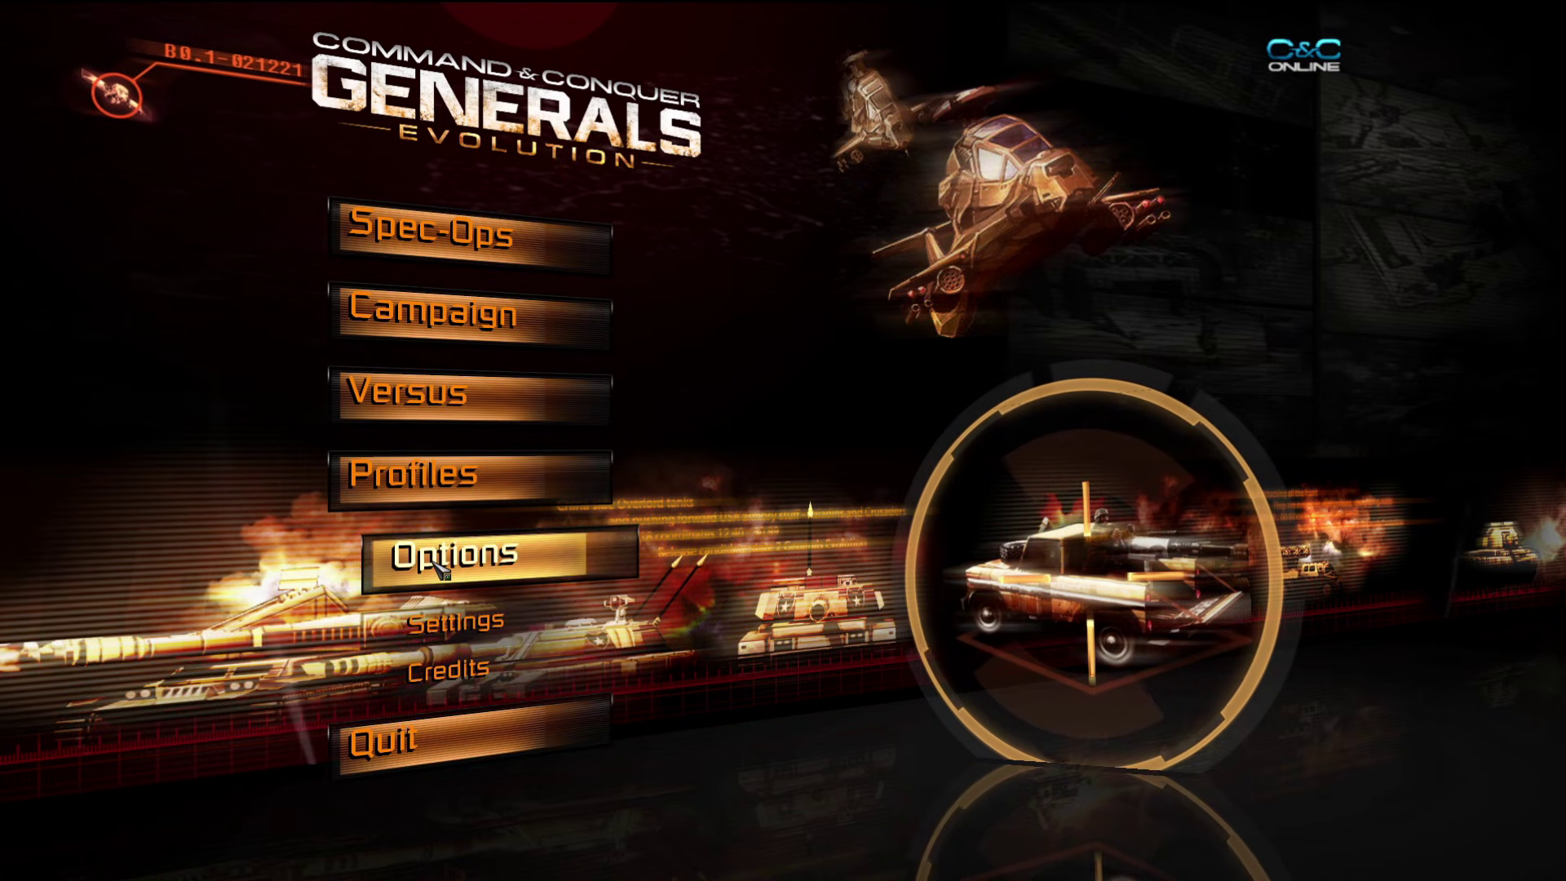
pyautogui.click(487, 622)
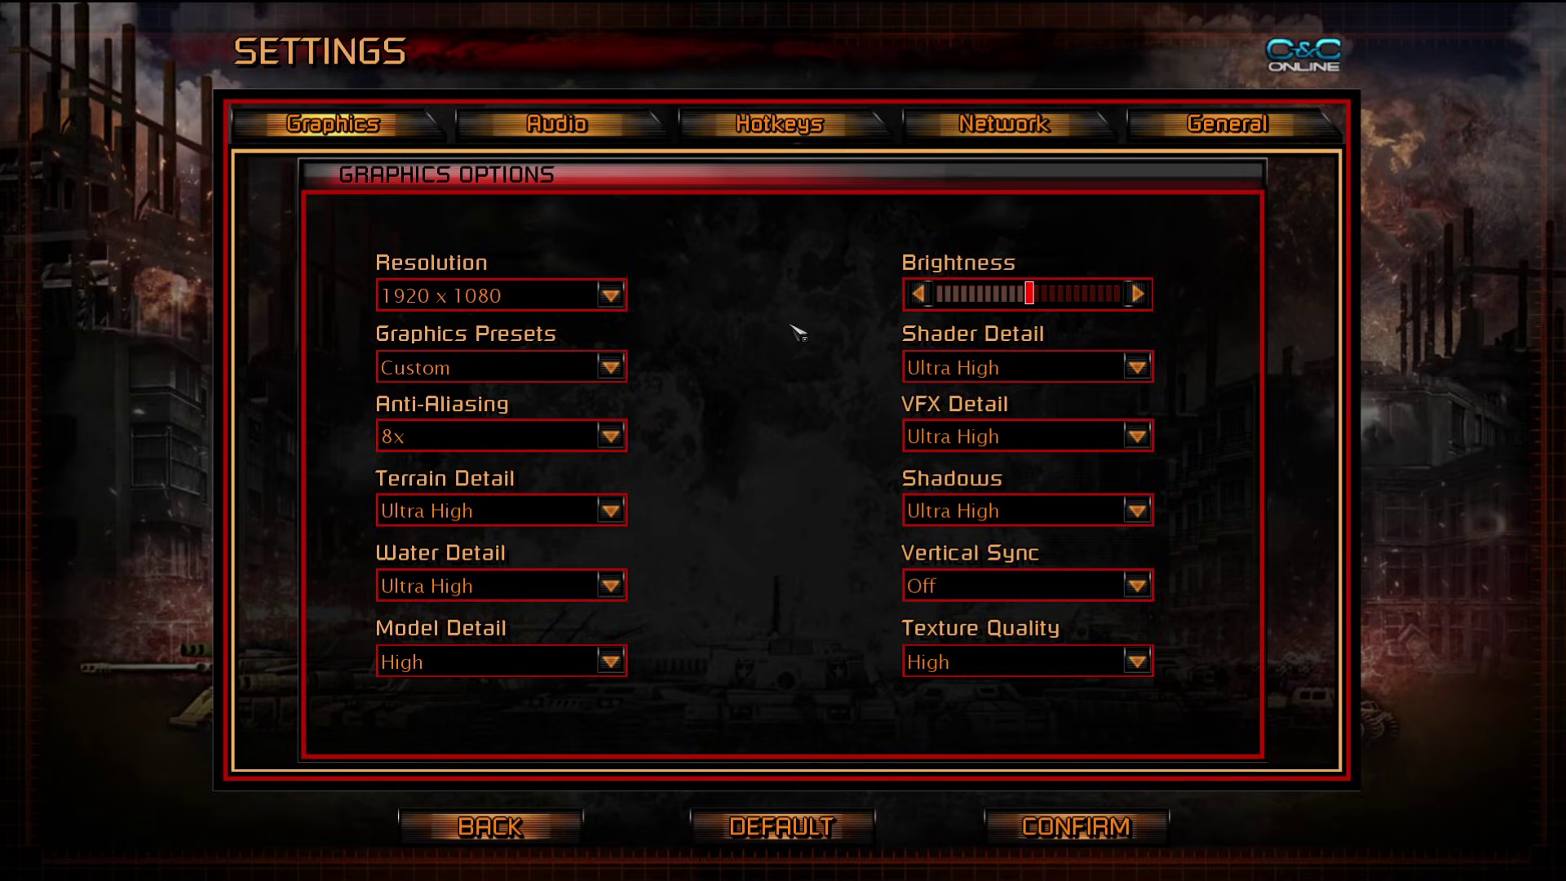
pyautogui.click(999, 131)
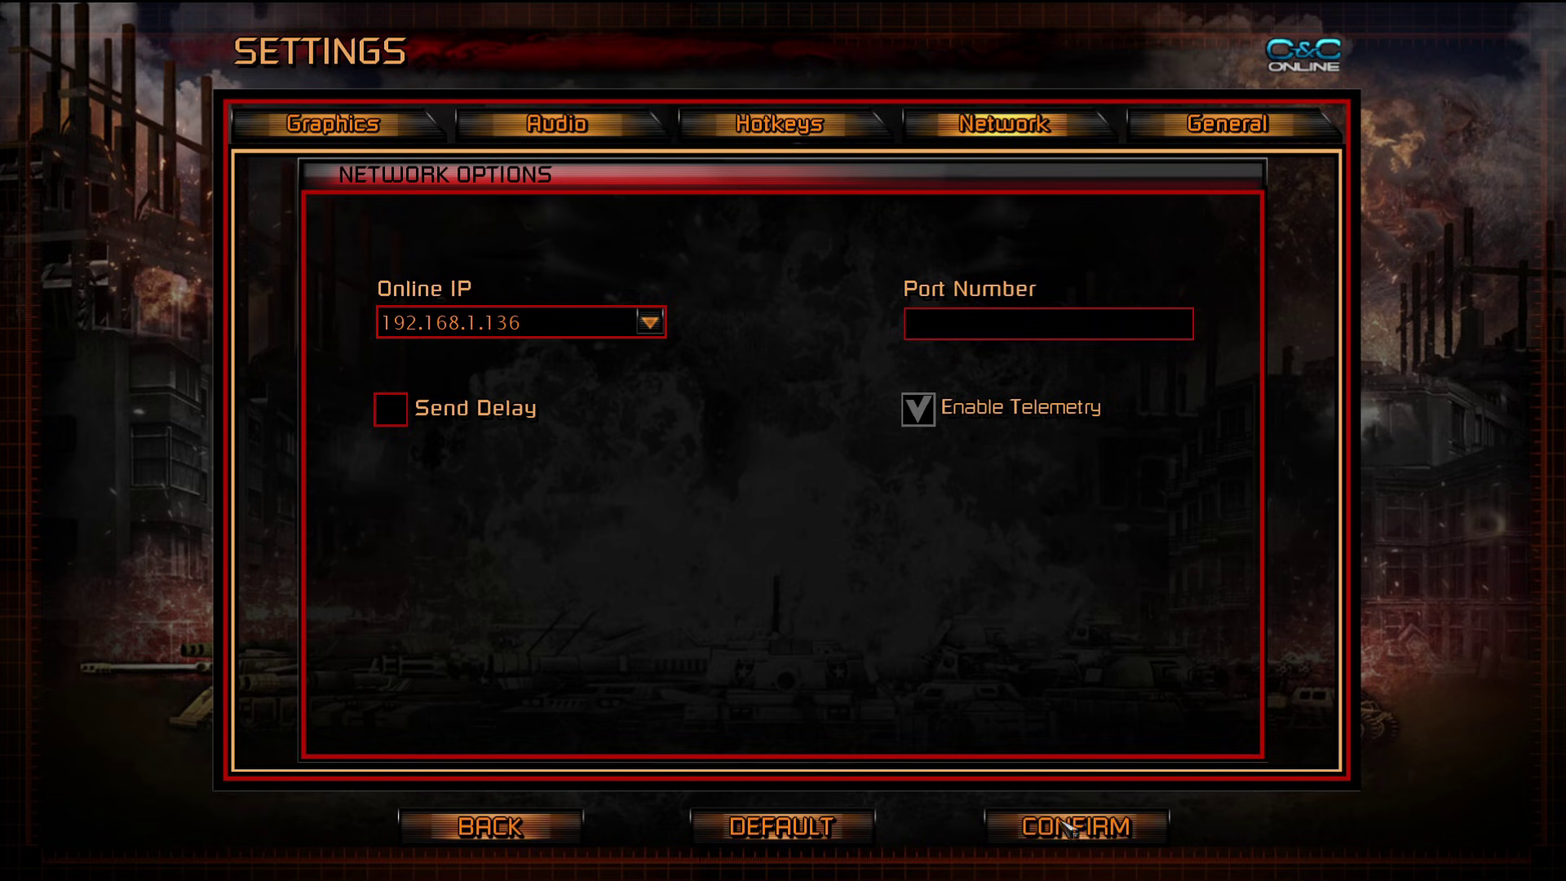
pyautogui.click(519, 826)
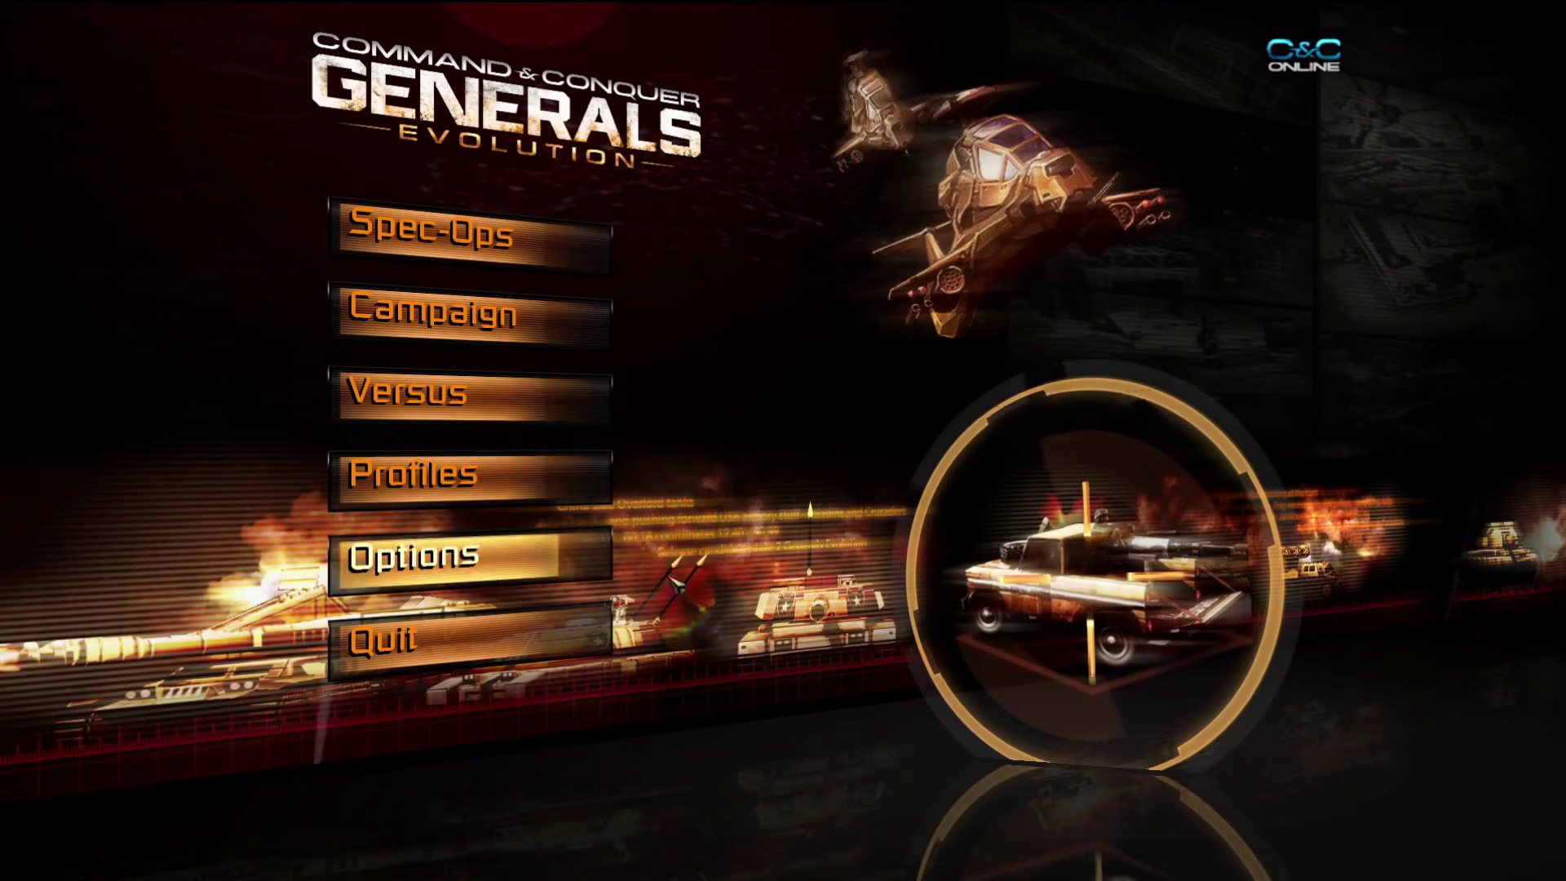
# - Reopen Options > Settings to view graphics at 1920 x 1080 with 8x anti-aliasing
pyautogui.click(525, 552)
pyautogui.click(473, 615)
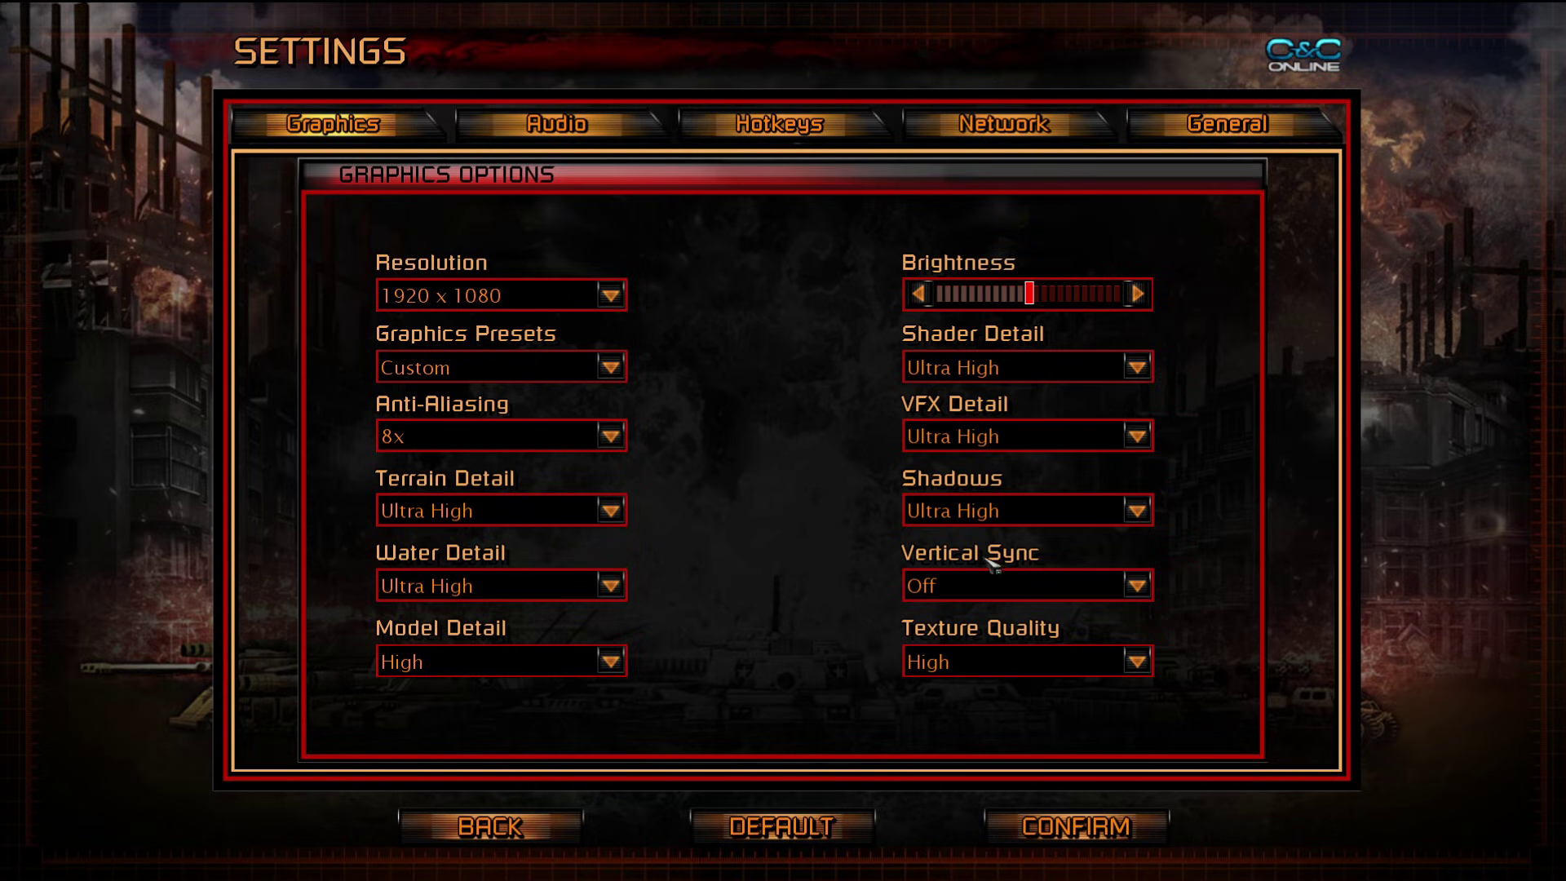
pyautogui.click(516, 828)
# - Look at the Skirmish setup, then open the Online lobby and close it
pyautogui.click(482, 398)
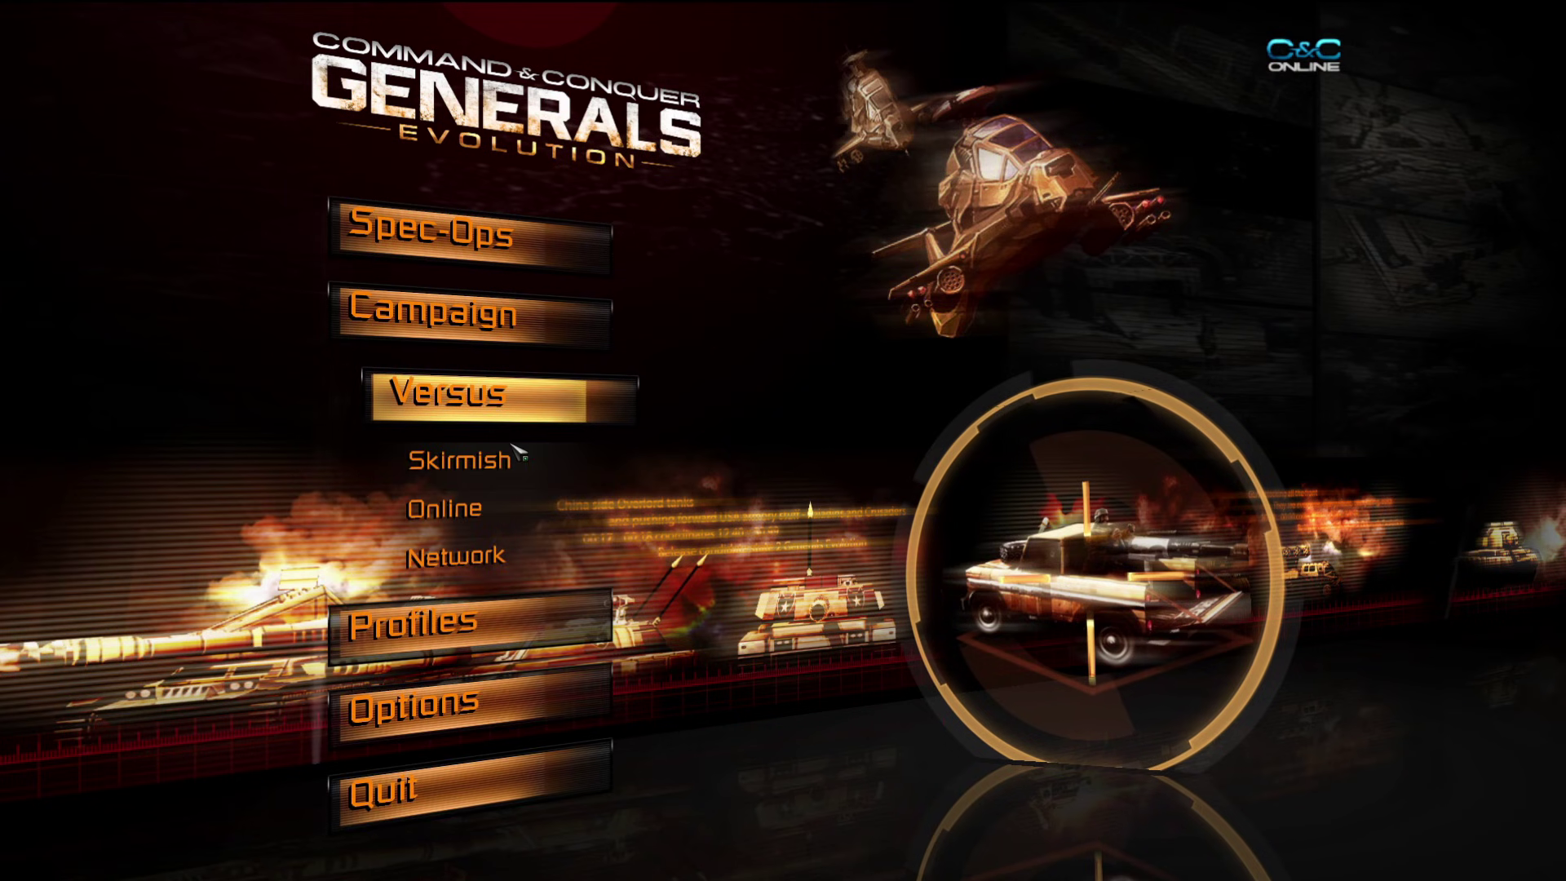
pyautogui.click(512, 448)
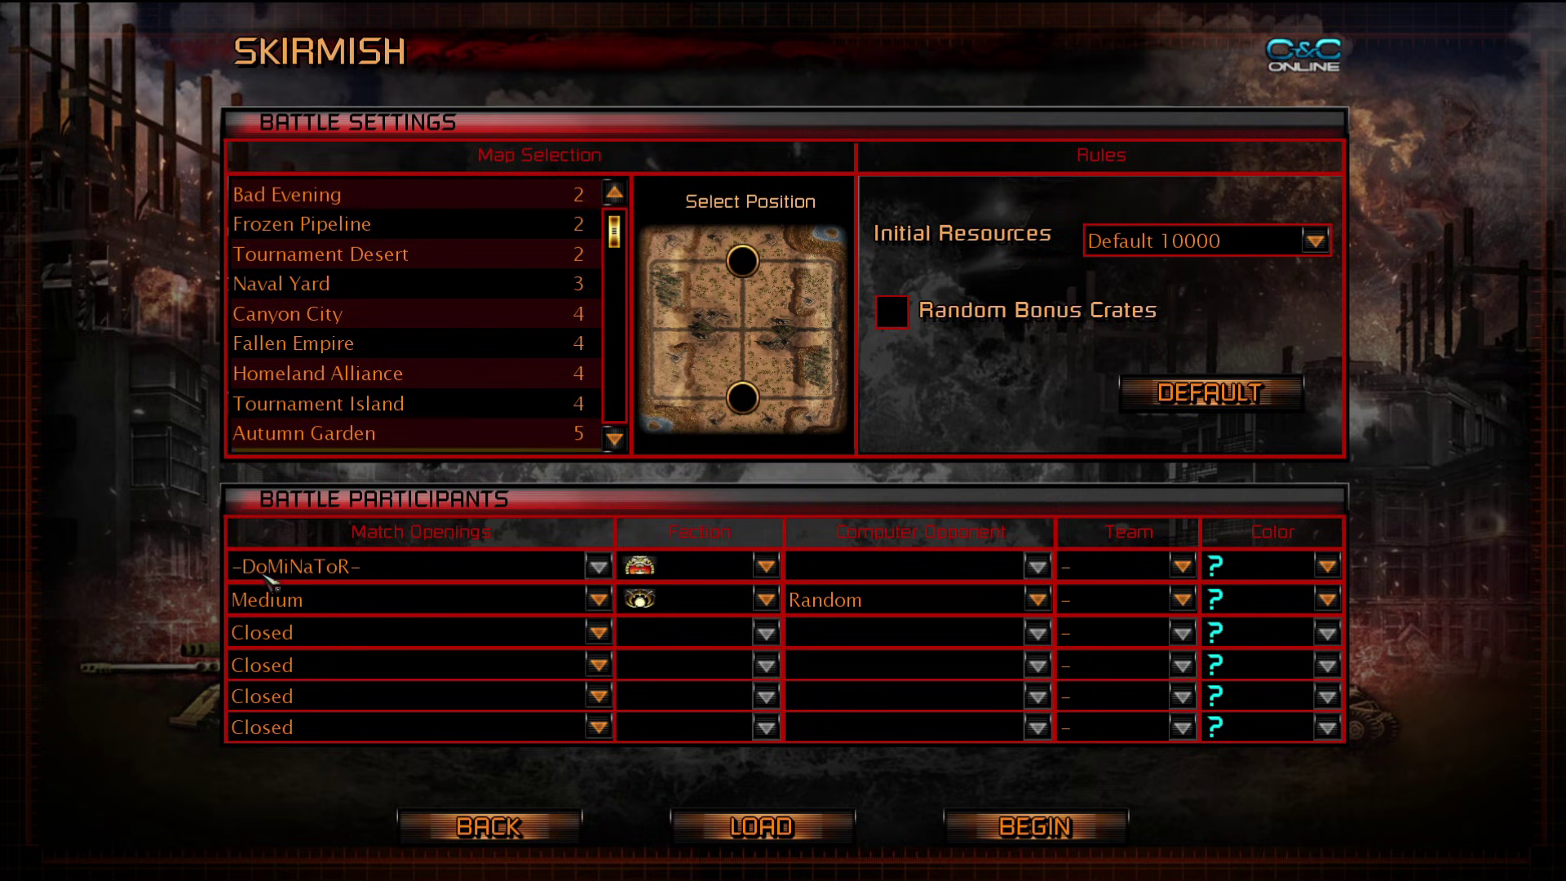
pyautogui.click(507, 833)
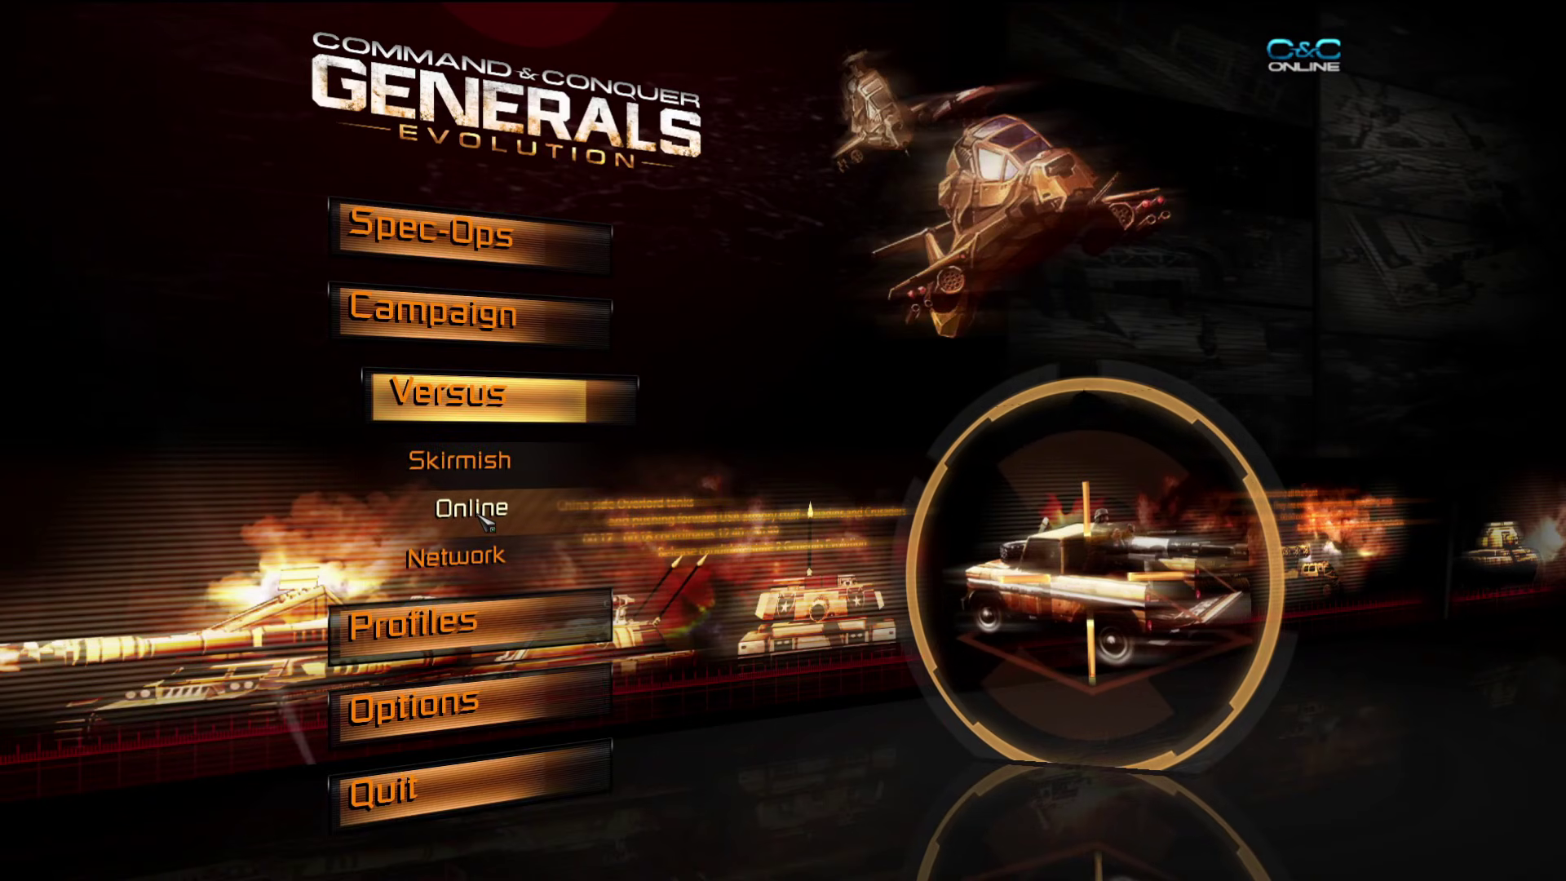
pyautogui.click(599, 526)
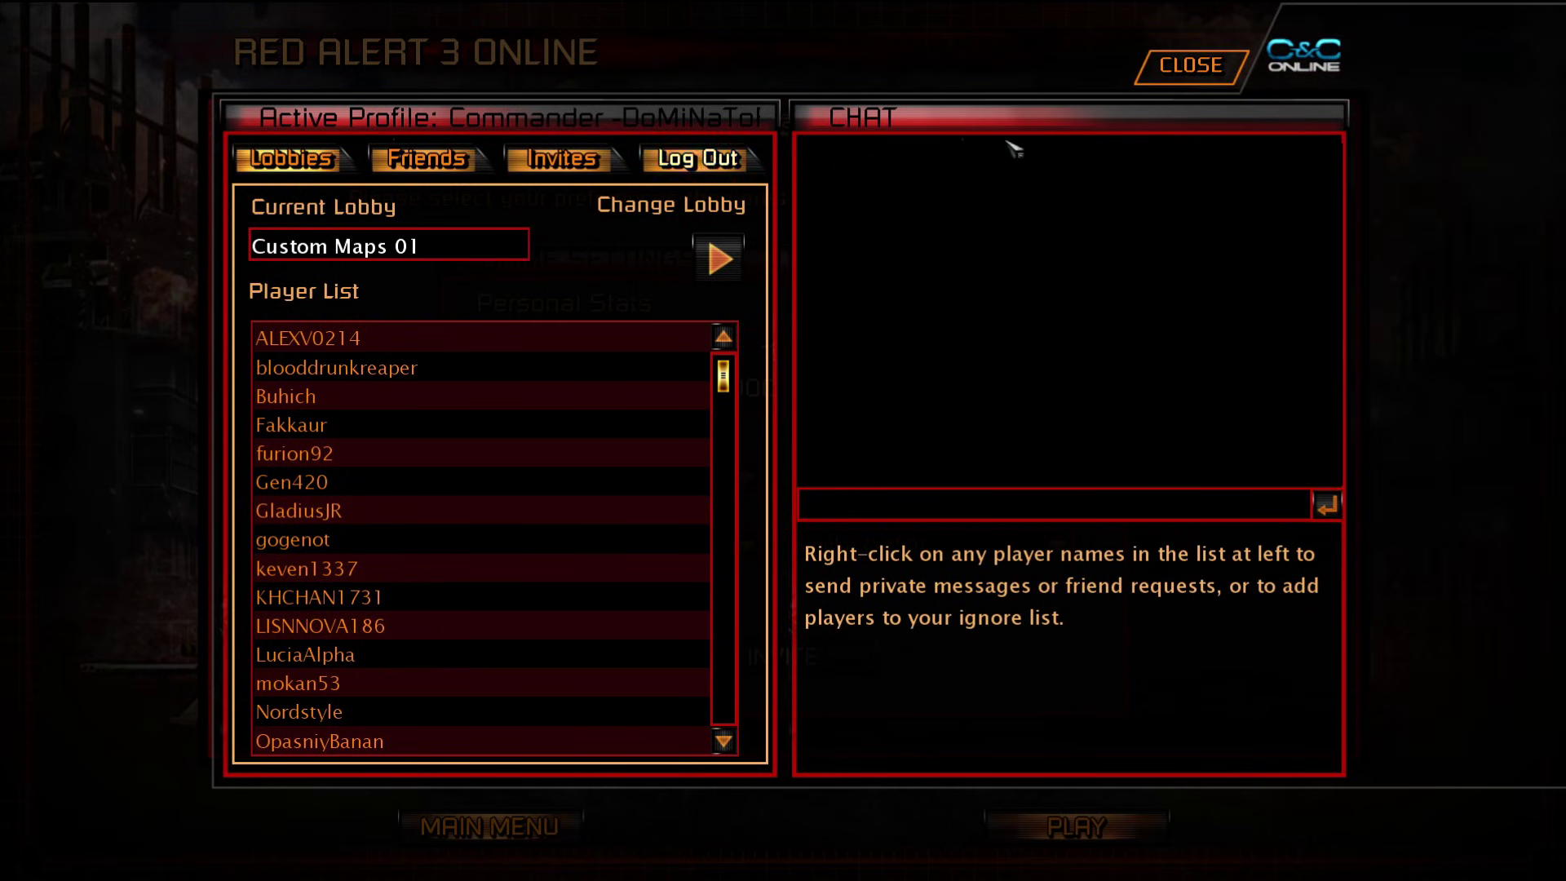
pyautogui.click(1205, 80)
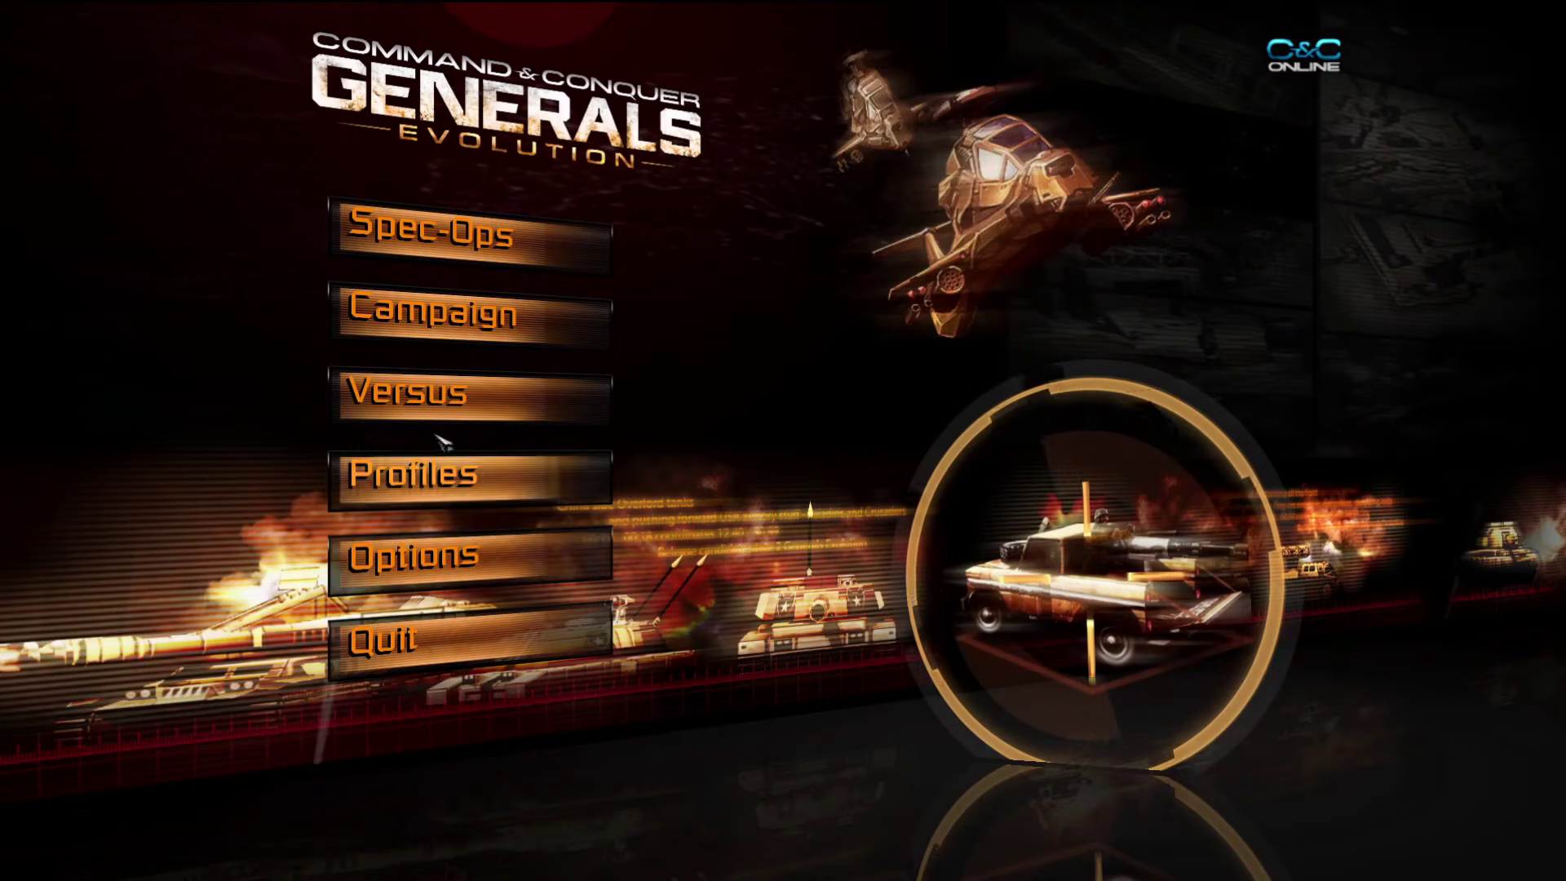
# - Return to Skirmish, keep the second player at Medium, and begin the Tournament Desert match
pyautogui.click(454, 391)
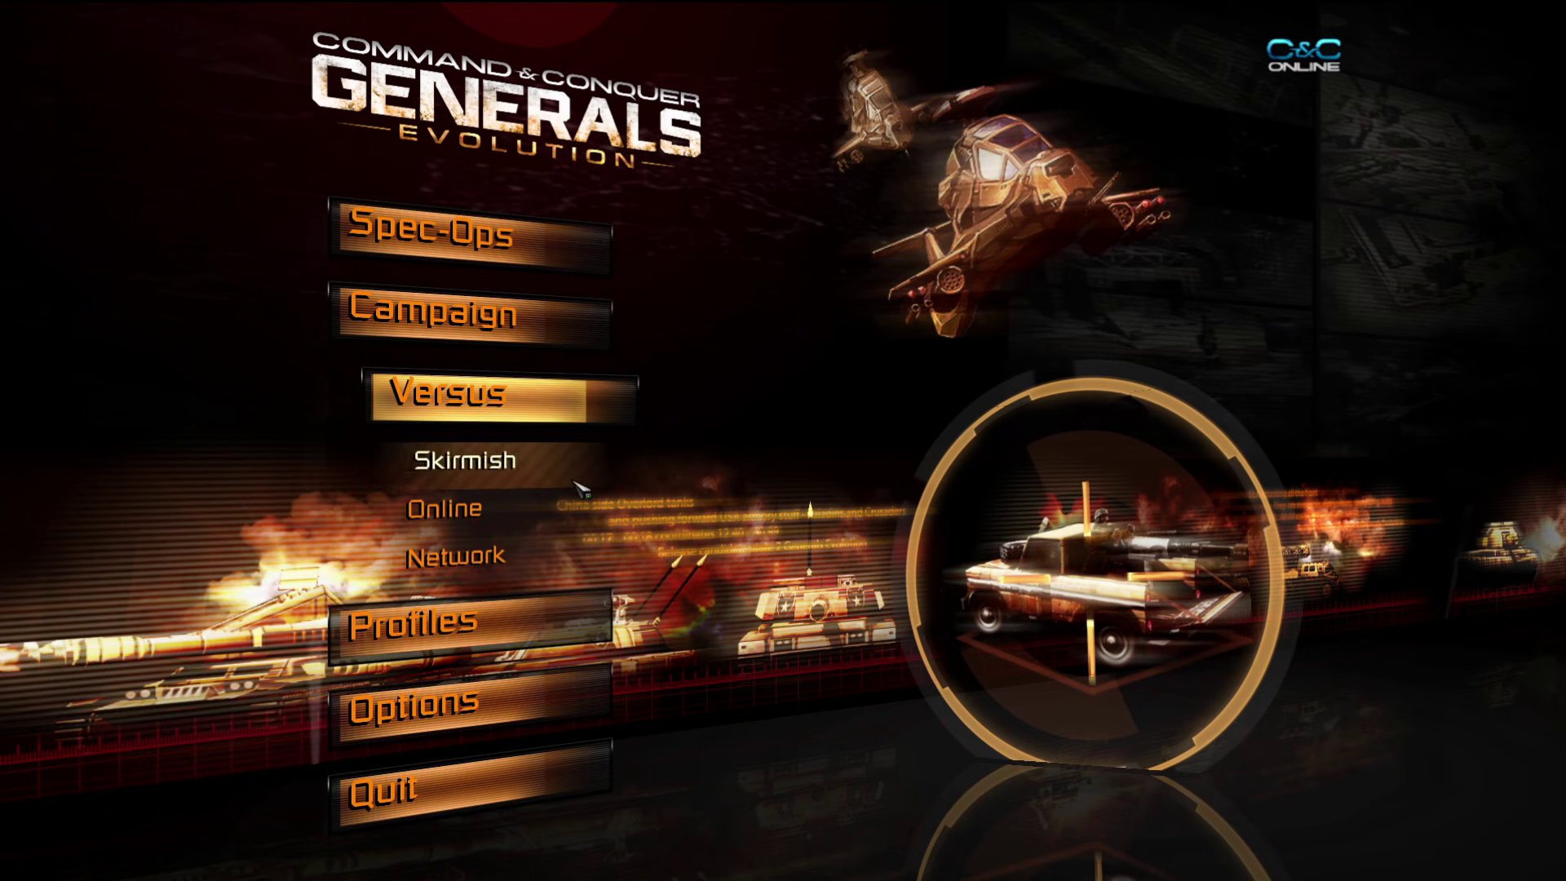
pyautogui.click(575, 481)
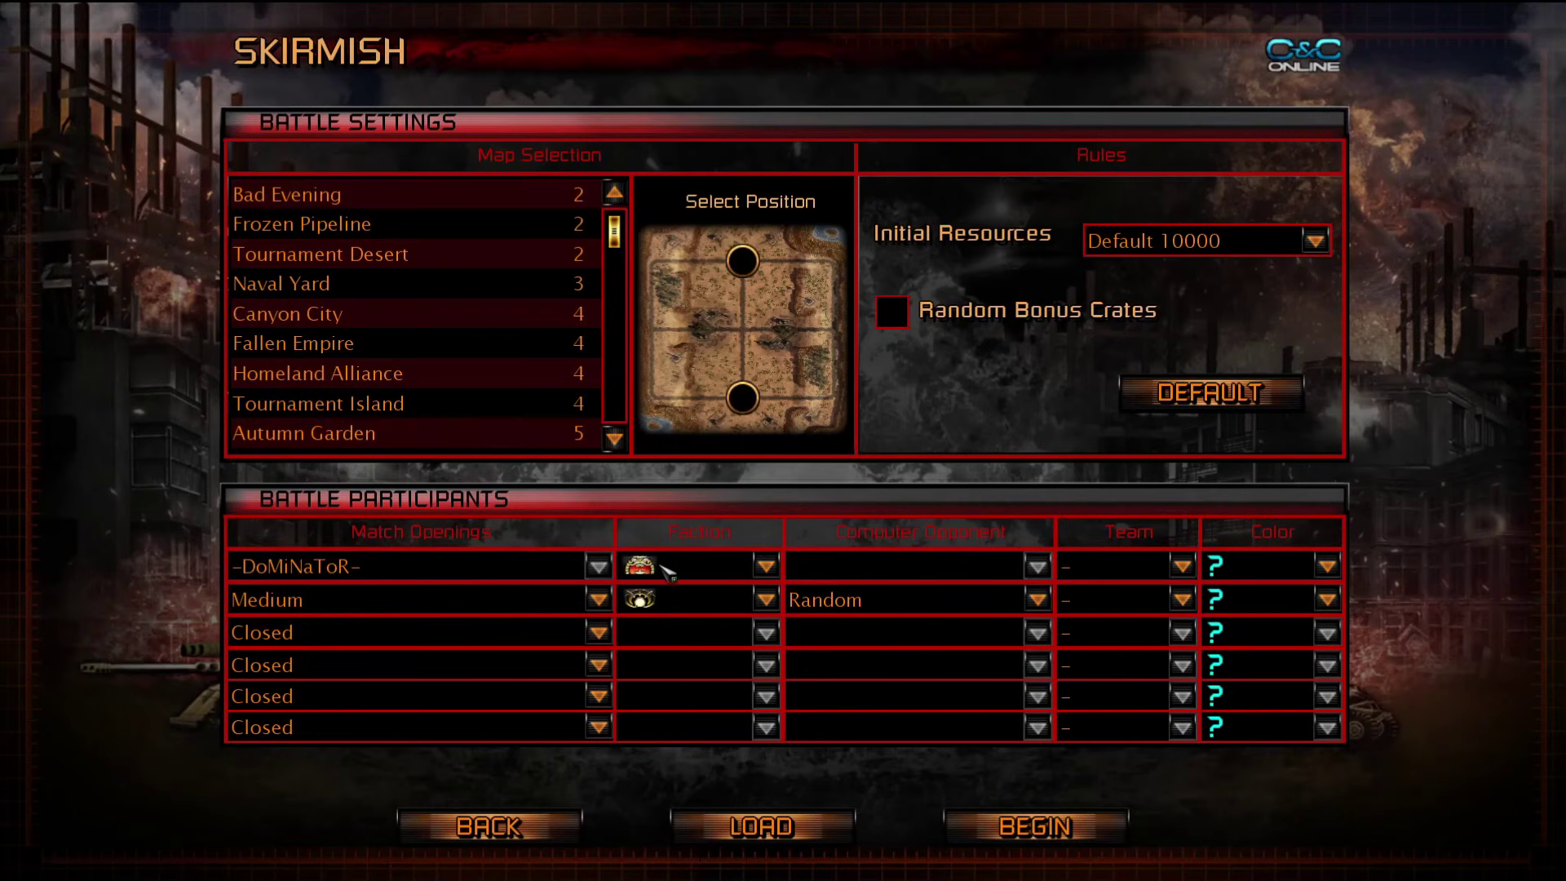
pyautogui.click(733, 603)
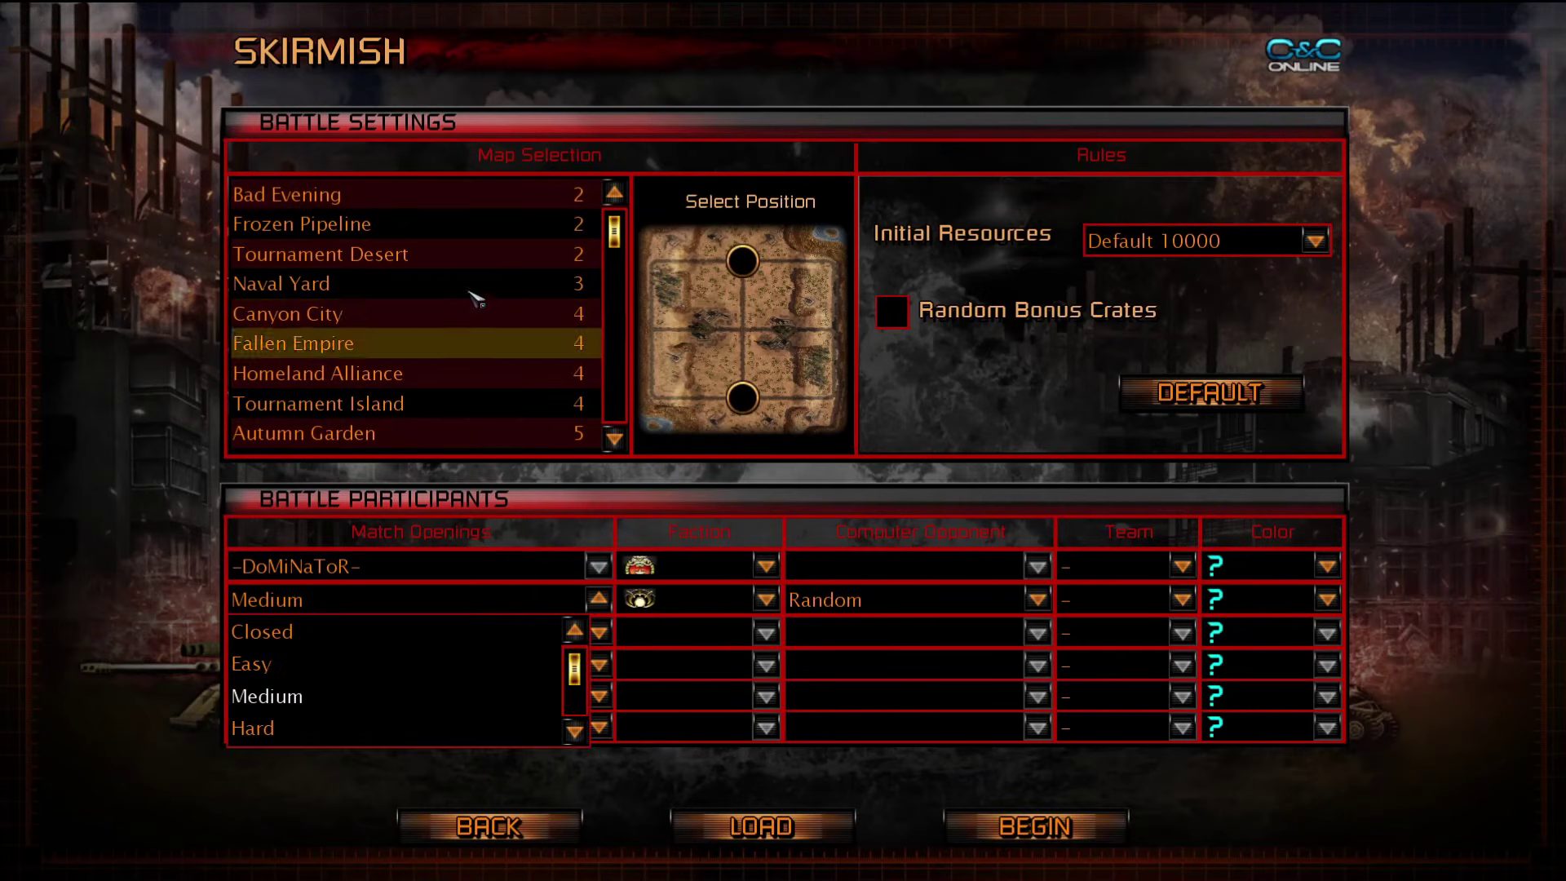
pyautogui.click(394, 261)
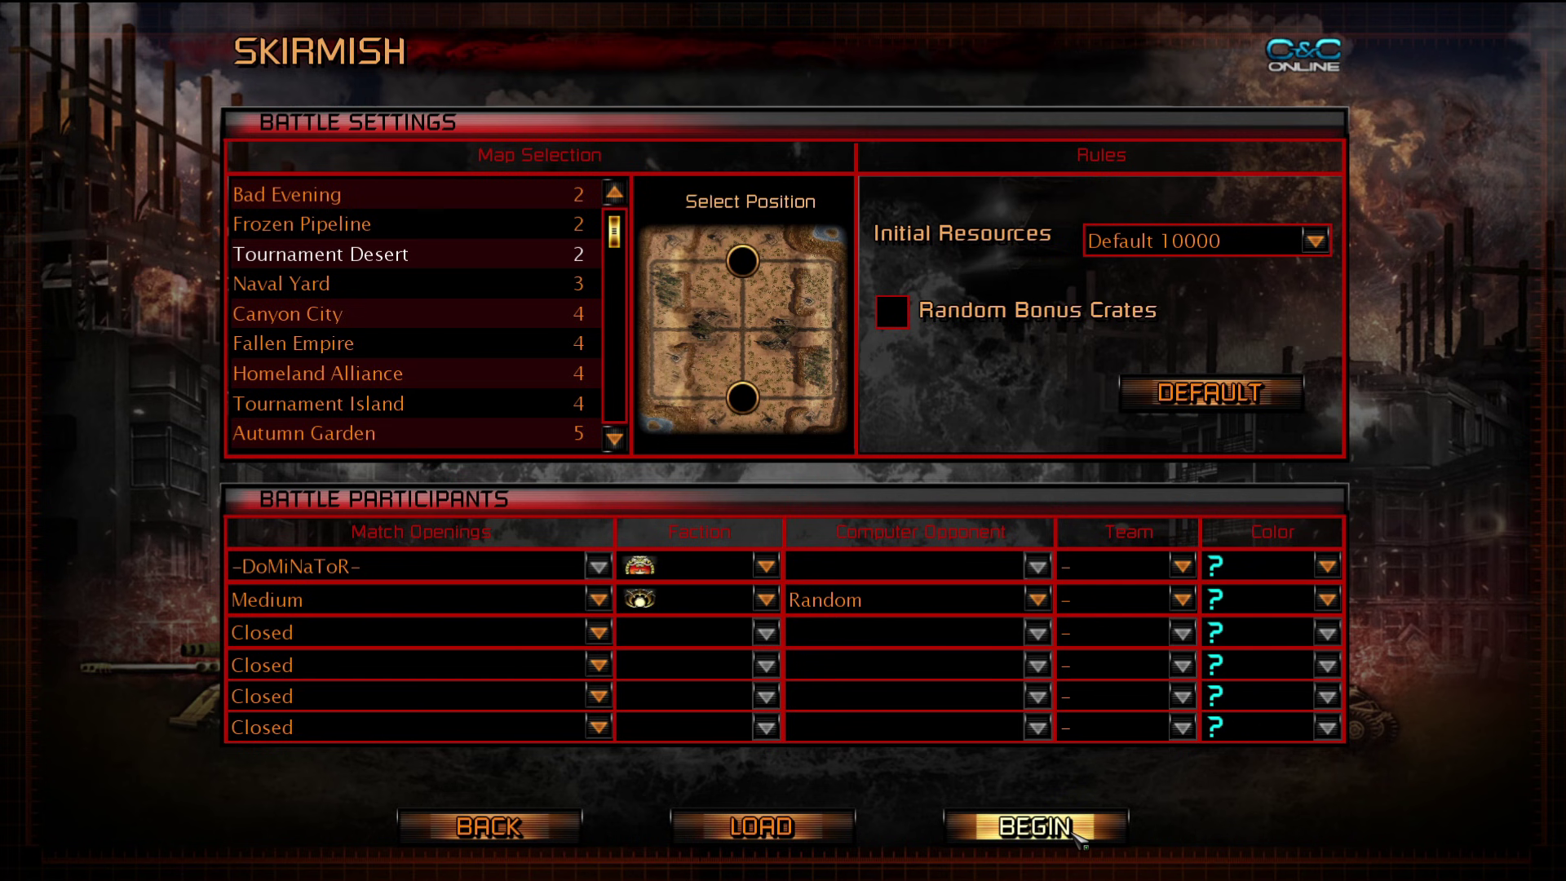
pyautogui.click(1050, 837)
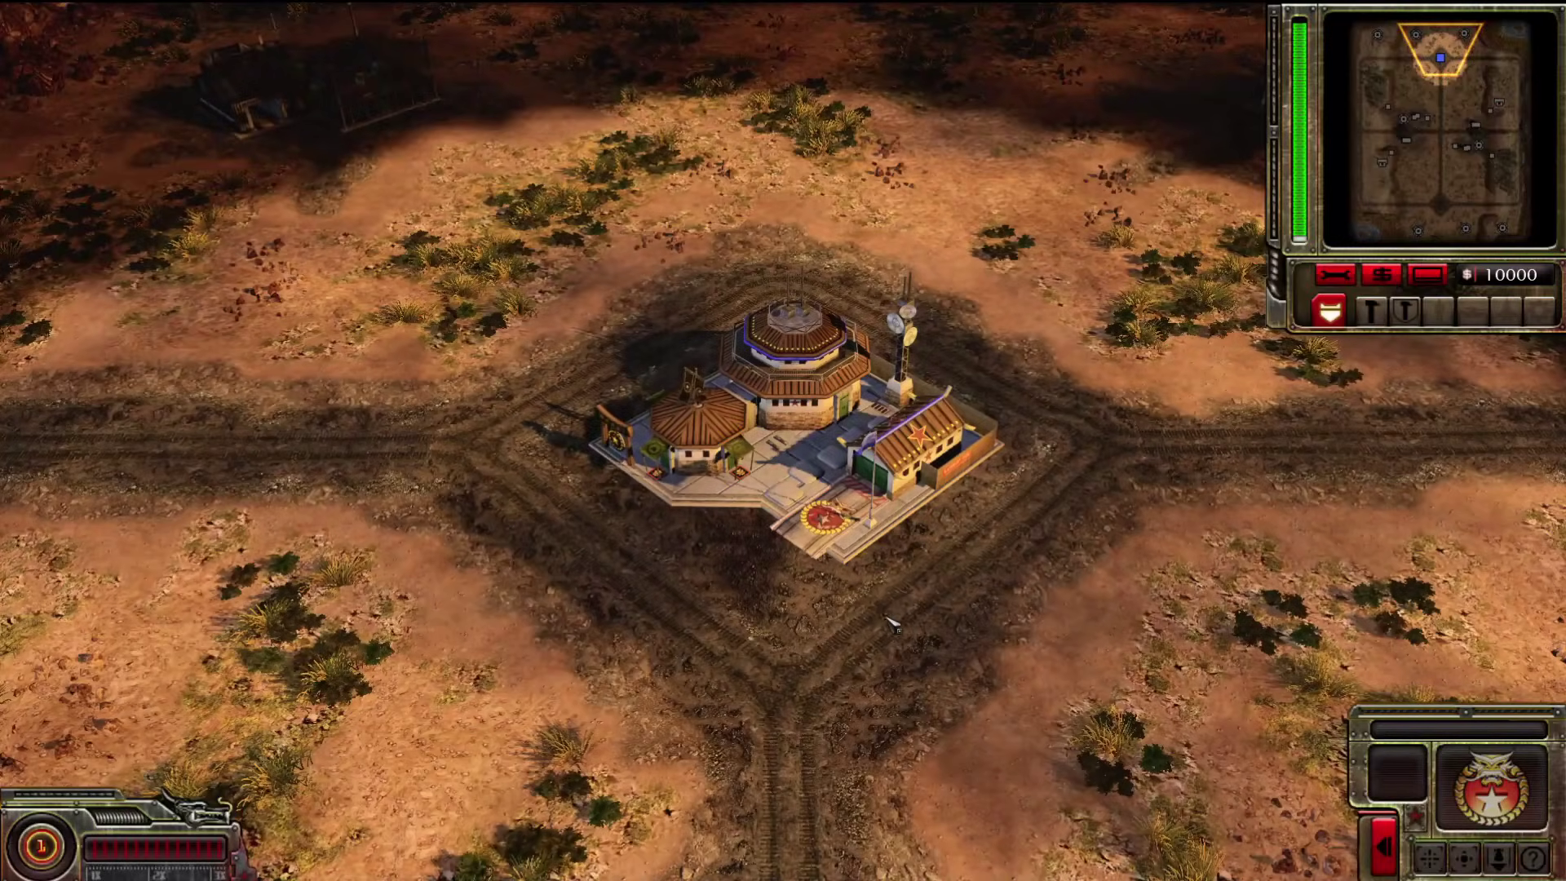
# - Select the Command Center to bring up the Nuke, Tank and Infantry general choices
pyautogui.click(815, 408)
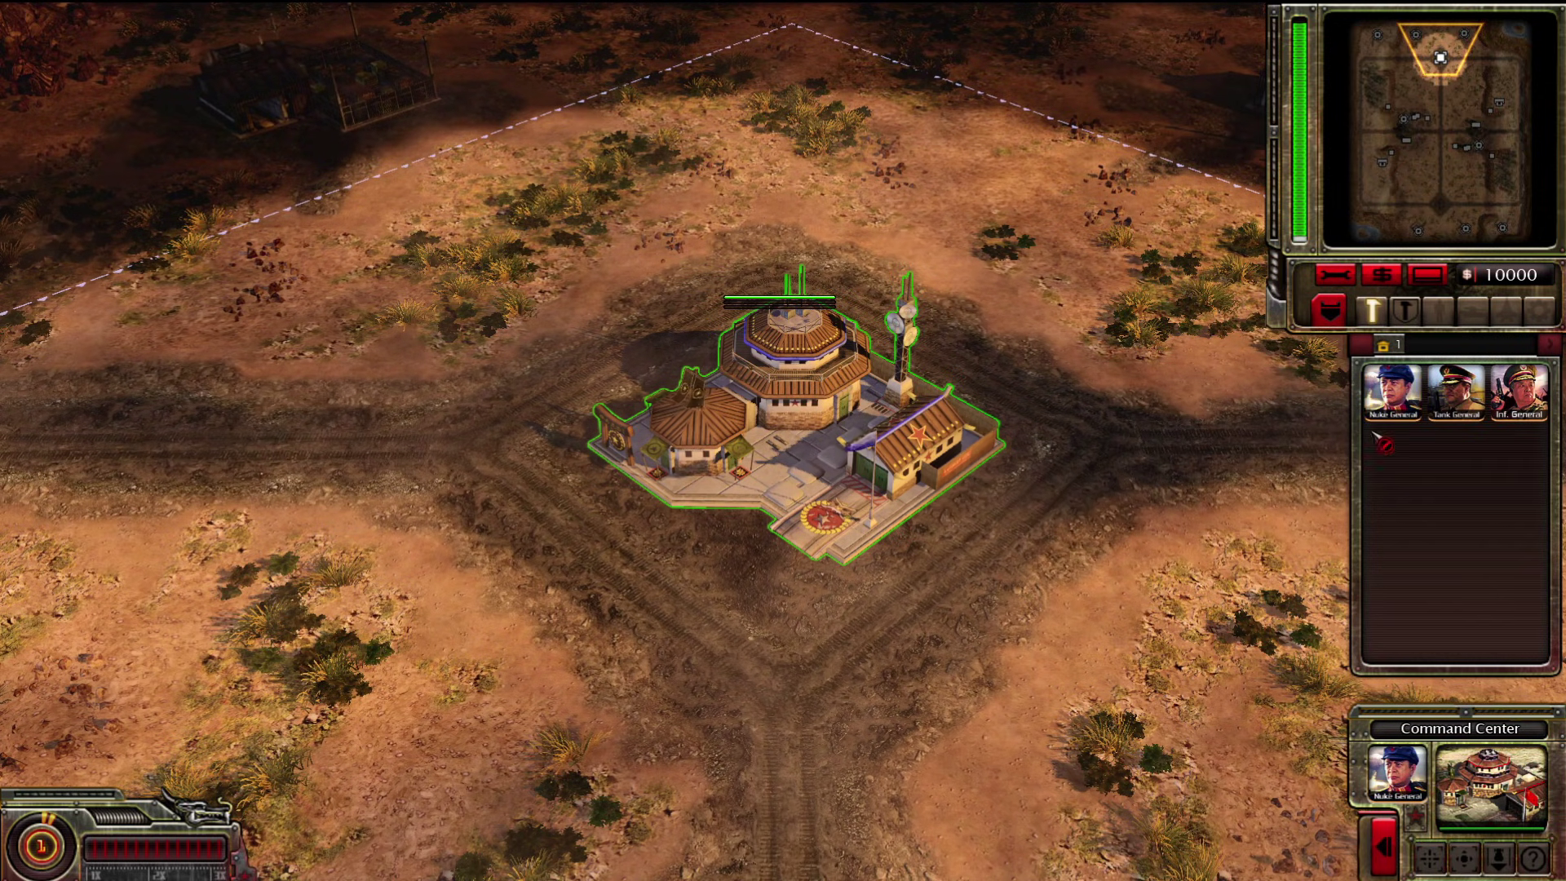
# - Choose the Nuke General and place a Nuke Reactor right of the Command Center
pyautogui.click(1391, 392)
pyautogui.click(1391, 392)
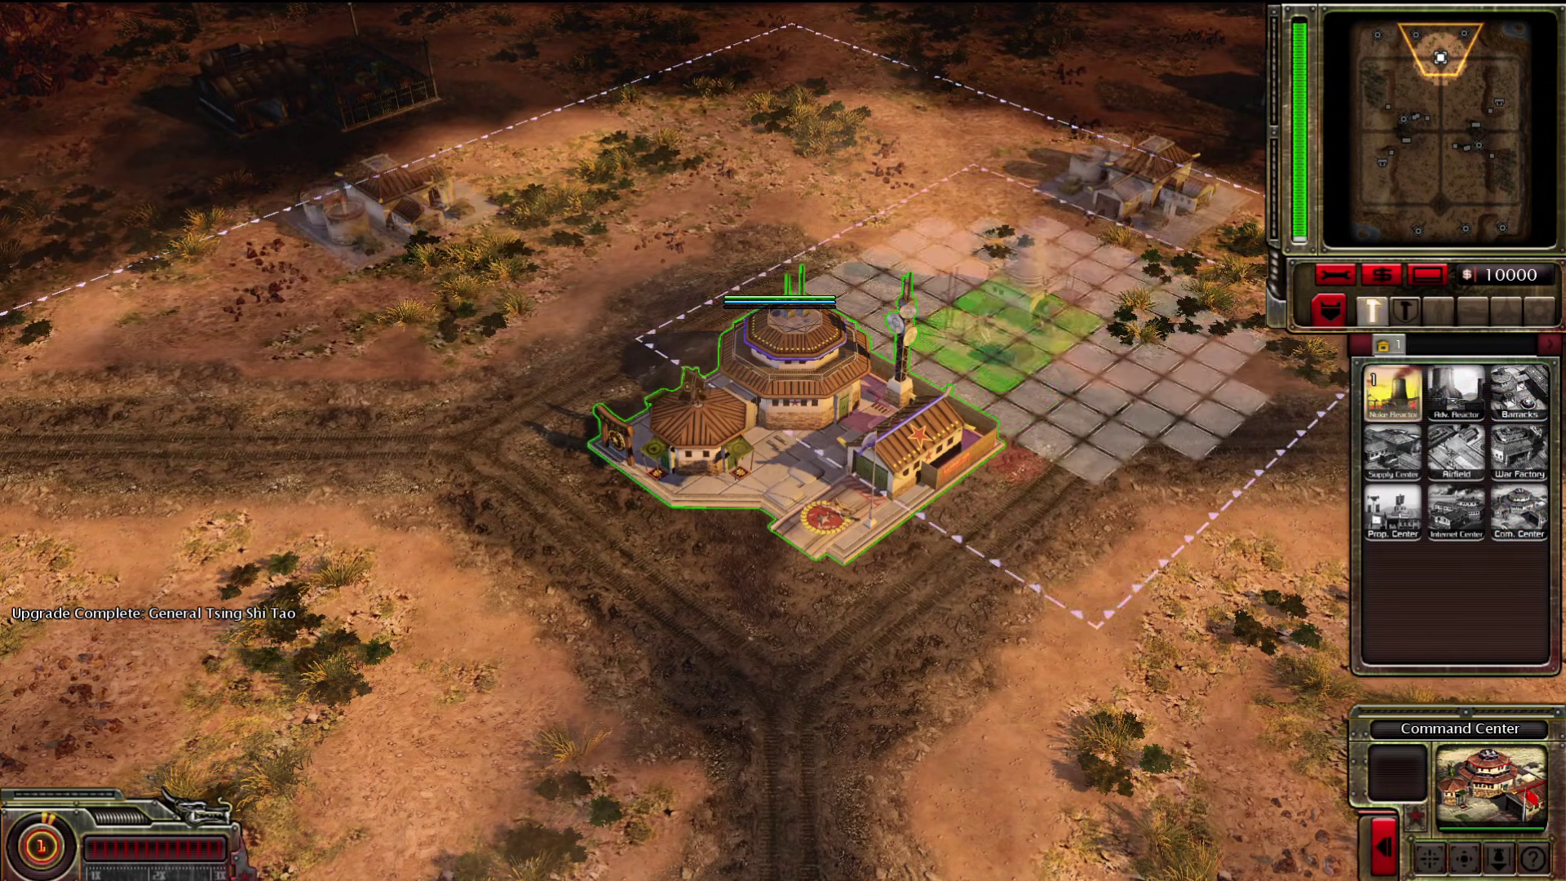
pyautogui.click(1011, 270)
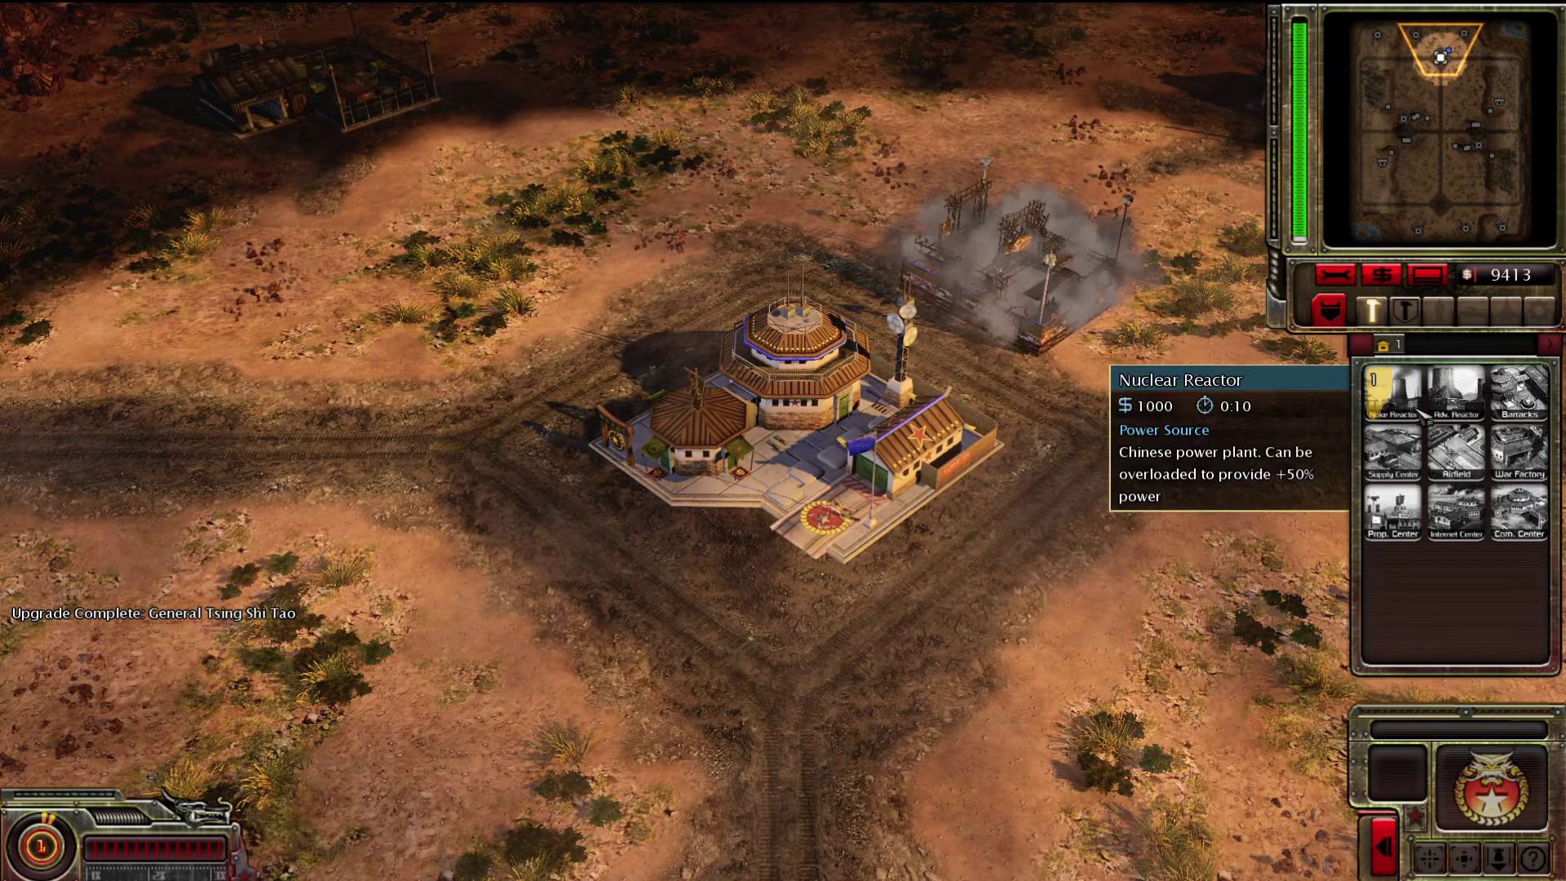
pyautogui.rightClick(787, 456)
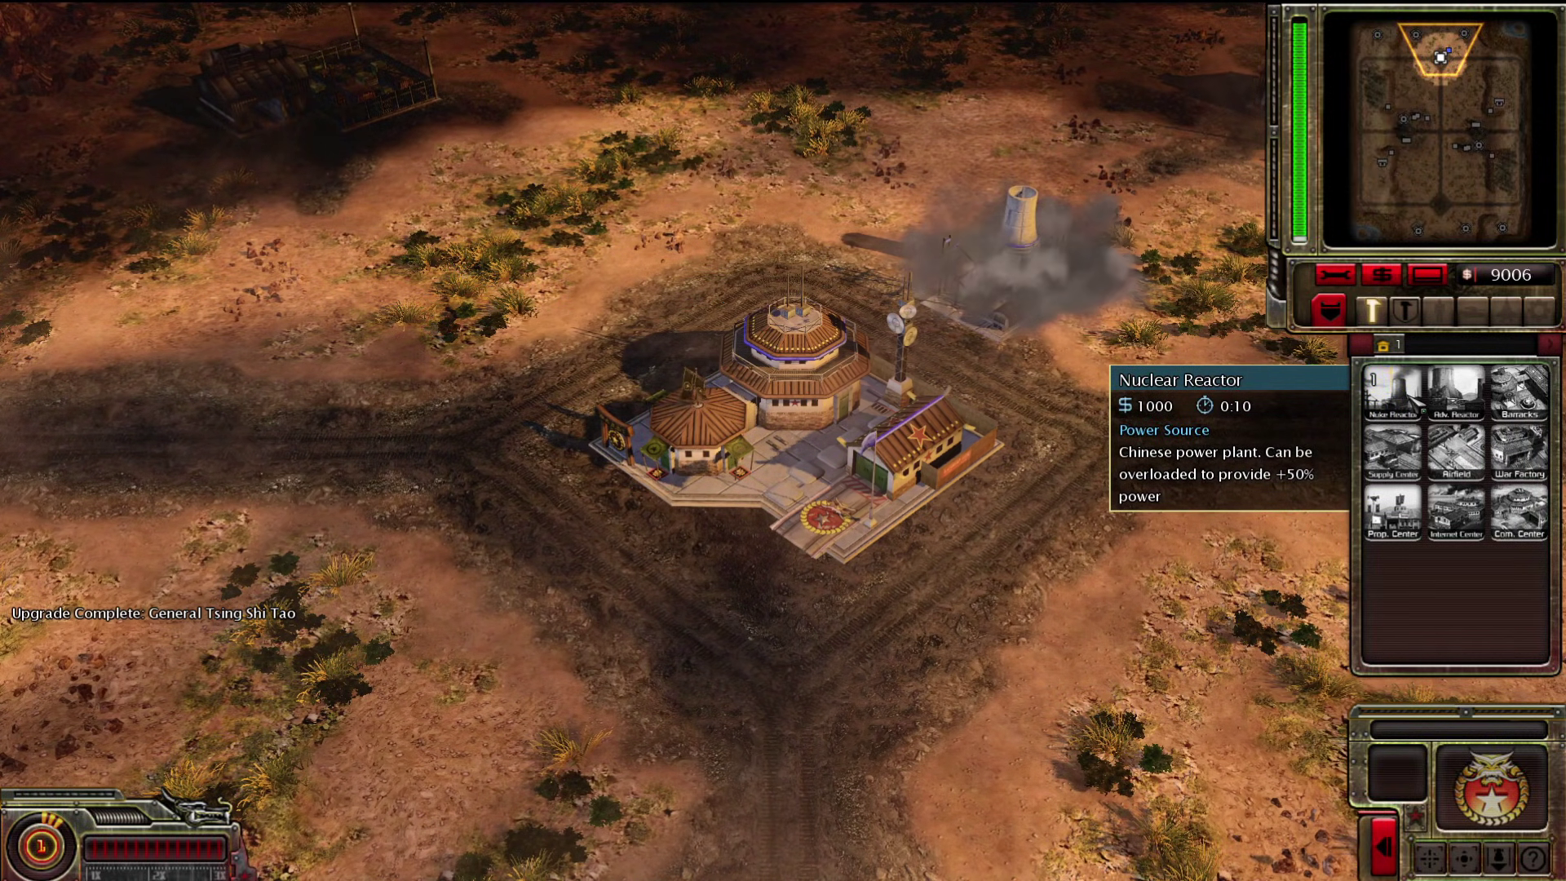
# - Build a Supply Center at the base's top-left, leaving 7500 credits
pyautogui.click(1393, 450)
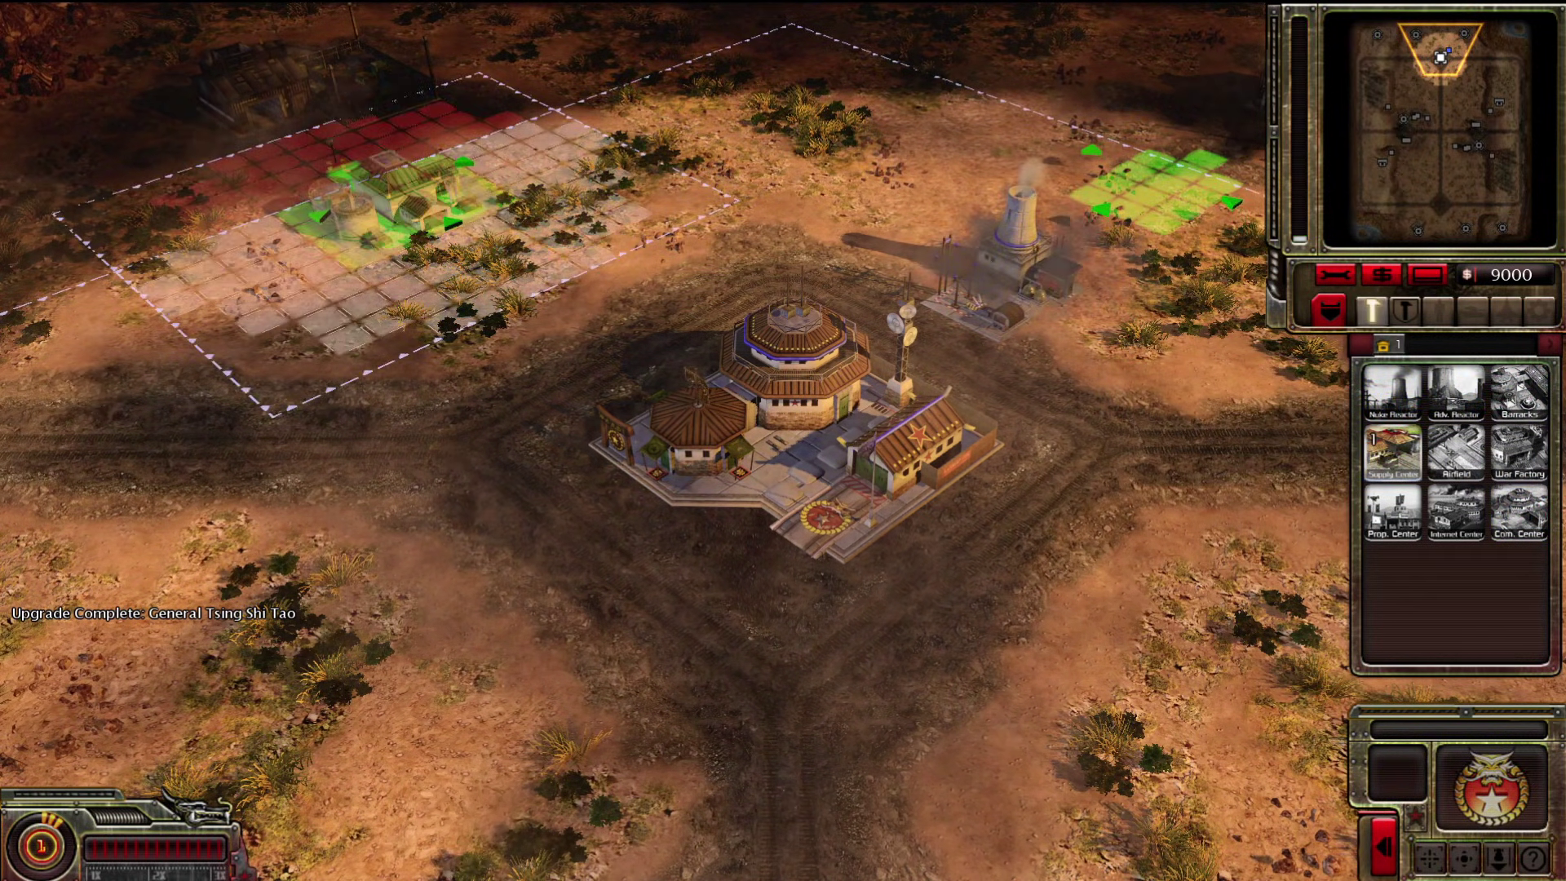
pyautogui.click(383, 192)
pyautogui.scroll(5, 830, 482)
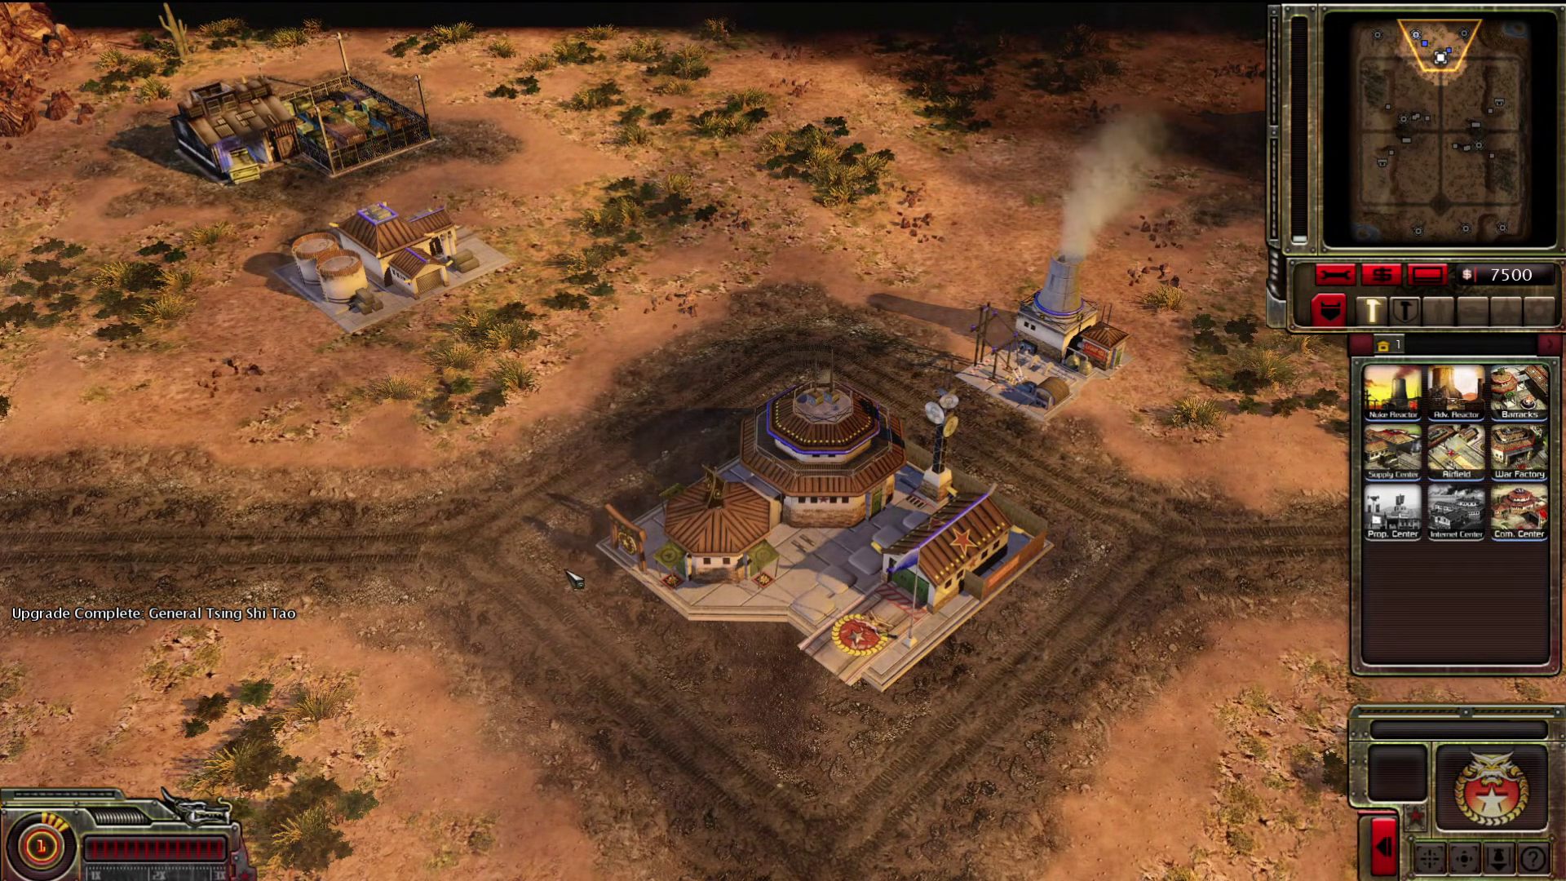
pyautogui.scroll(5, 531, 526)
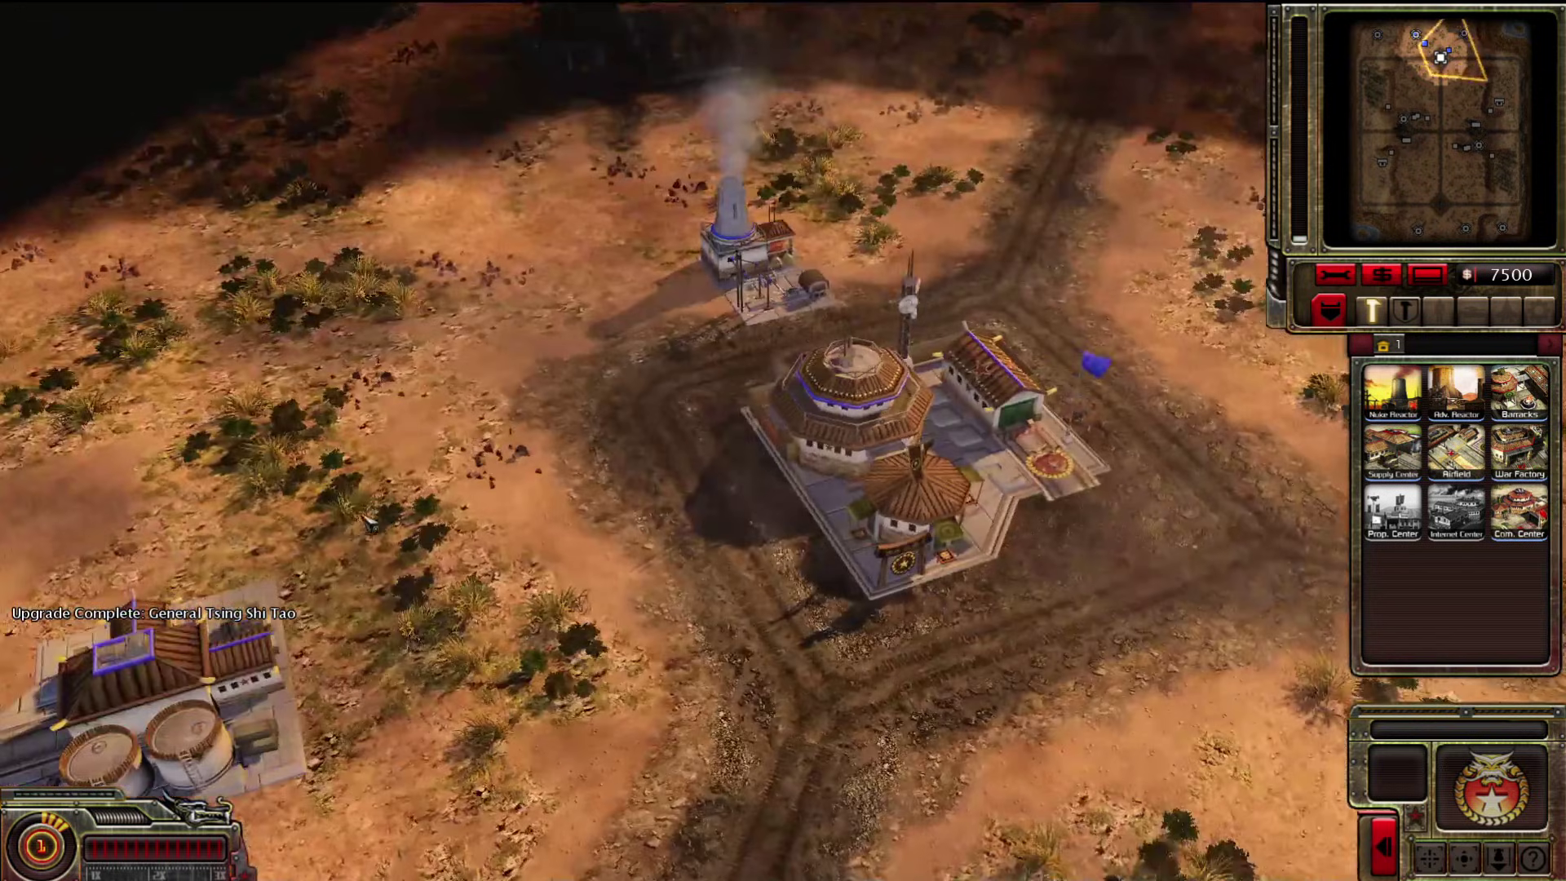
pyautogui.scroll(-3, 594, 504)
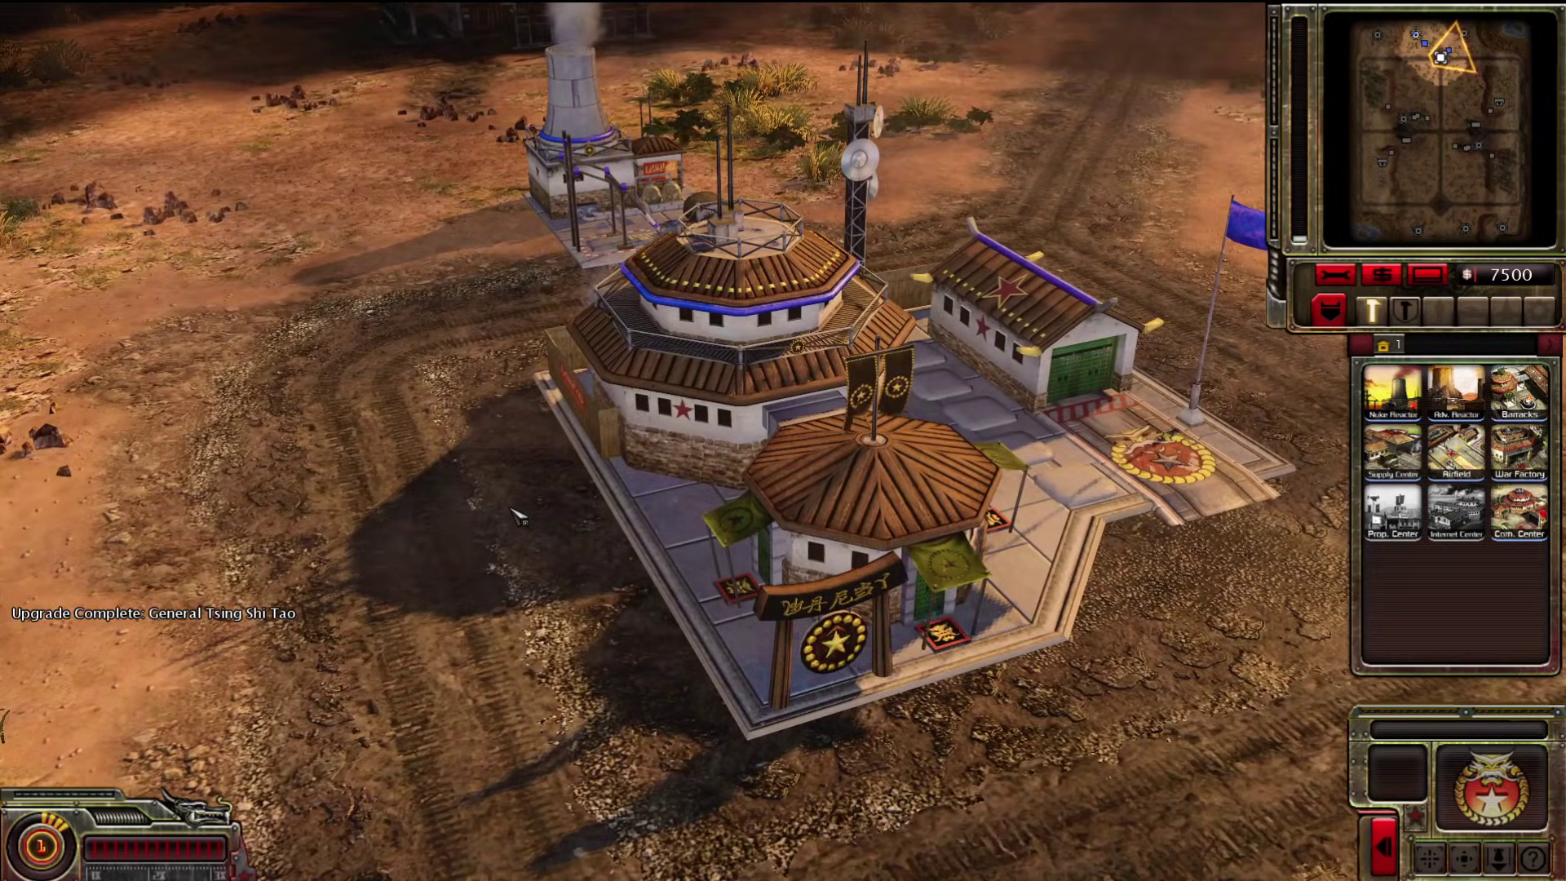